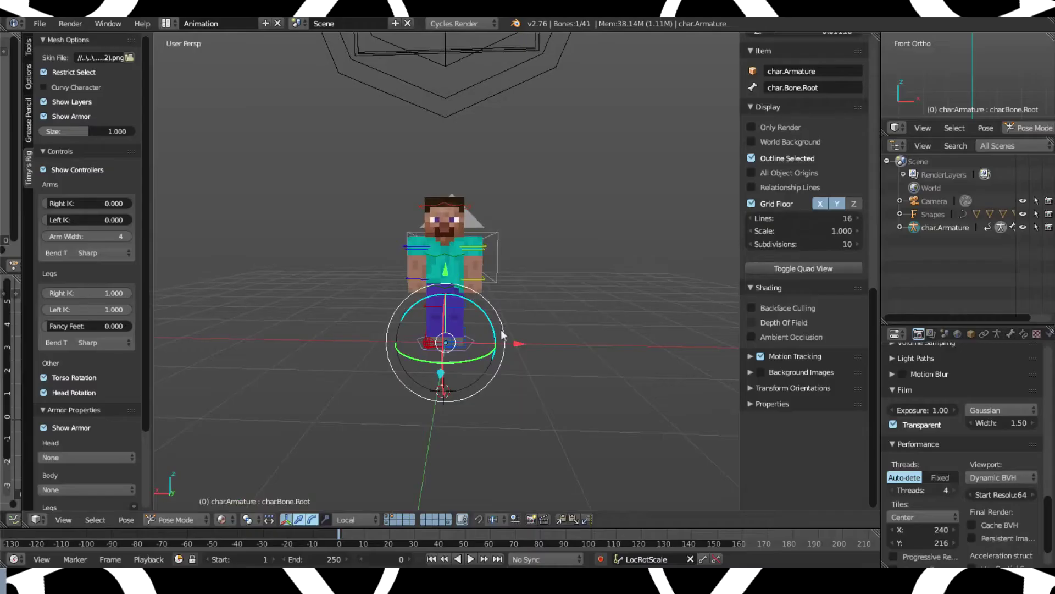
middle_drag(500, 330, 533, 331)
scroll(473, 314, up, 4)
middle_drag(474, 314, 396, 262)
scroll(427, 292, up, 3)
right_click(482, 431)
key(g)
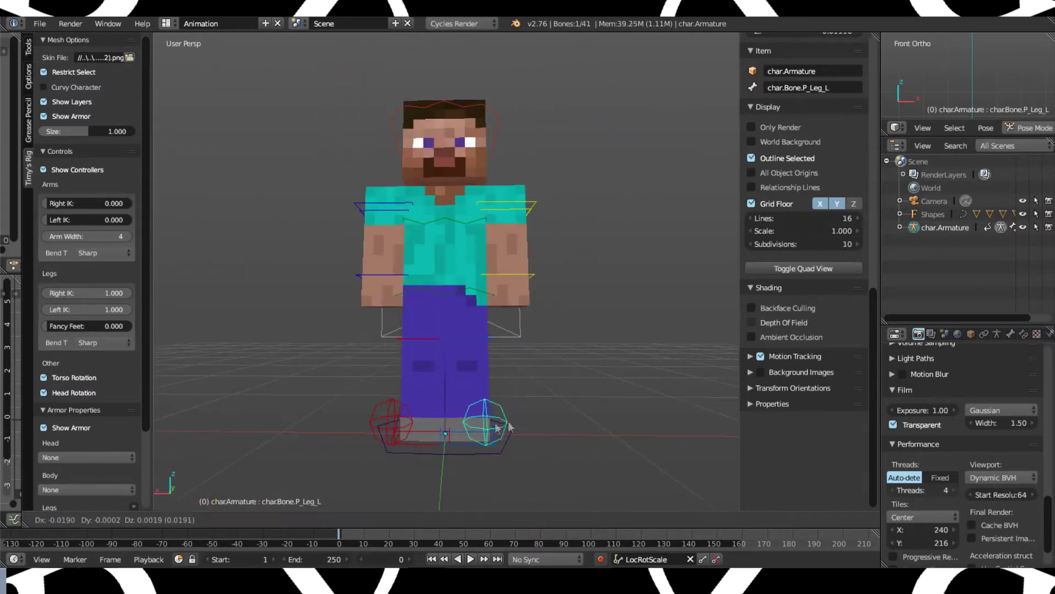
right_click(461, 417)
right_click(457, 443)
key(g)
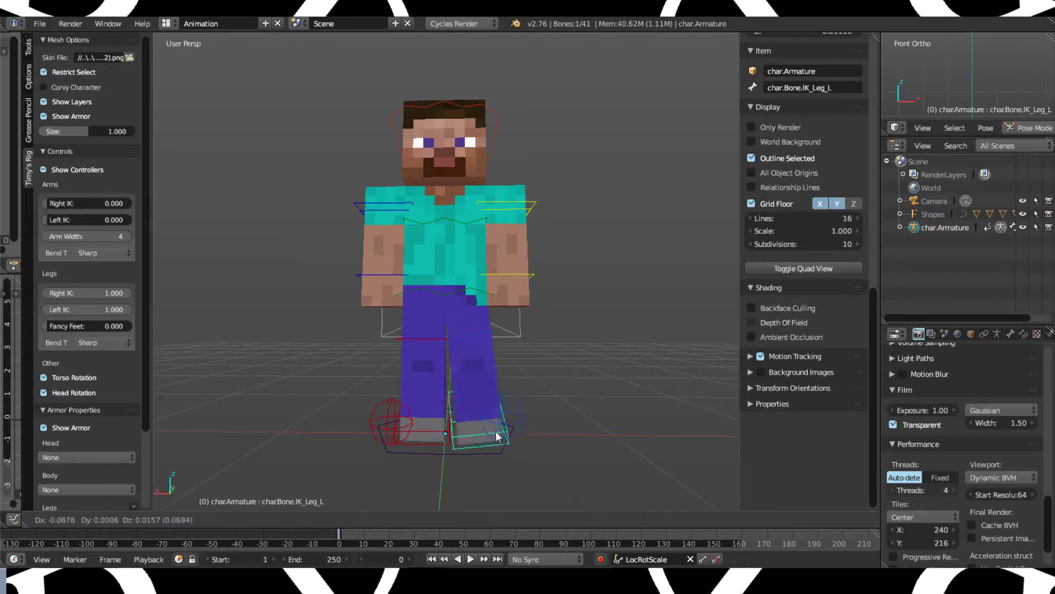
right_click(440, 456)
middle_drag(440, 456, 404, 370)
right_click(457, 309)
- Append the Cape object from CapeRig.blend in Desktop\Folders\Templates And Creations\Minecraft Cape Rig
click(38, 24)
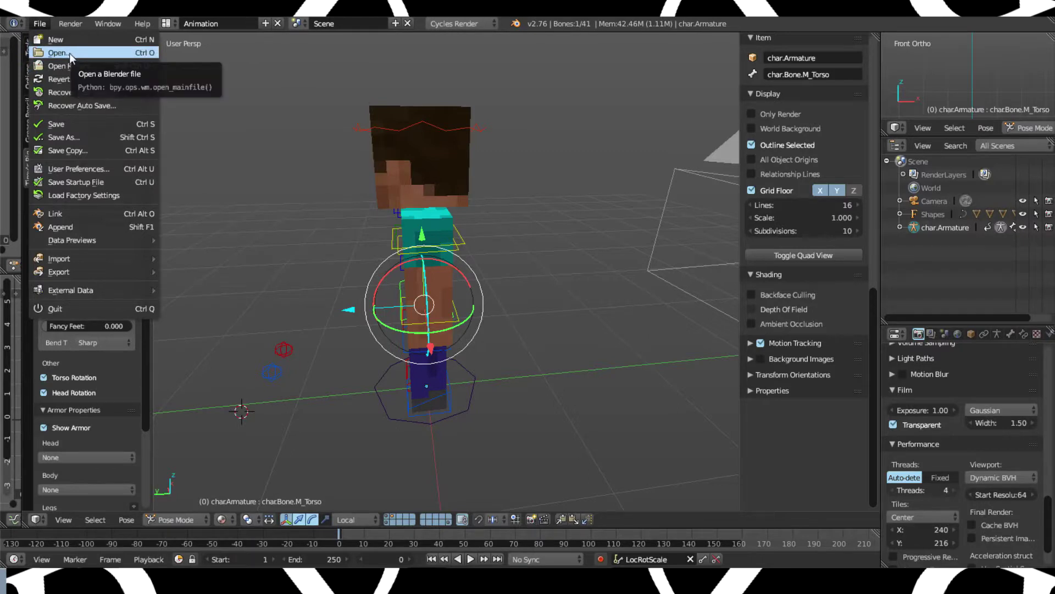
click(74, 228)
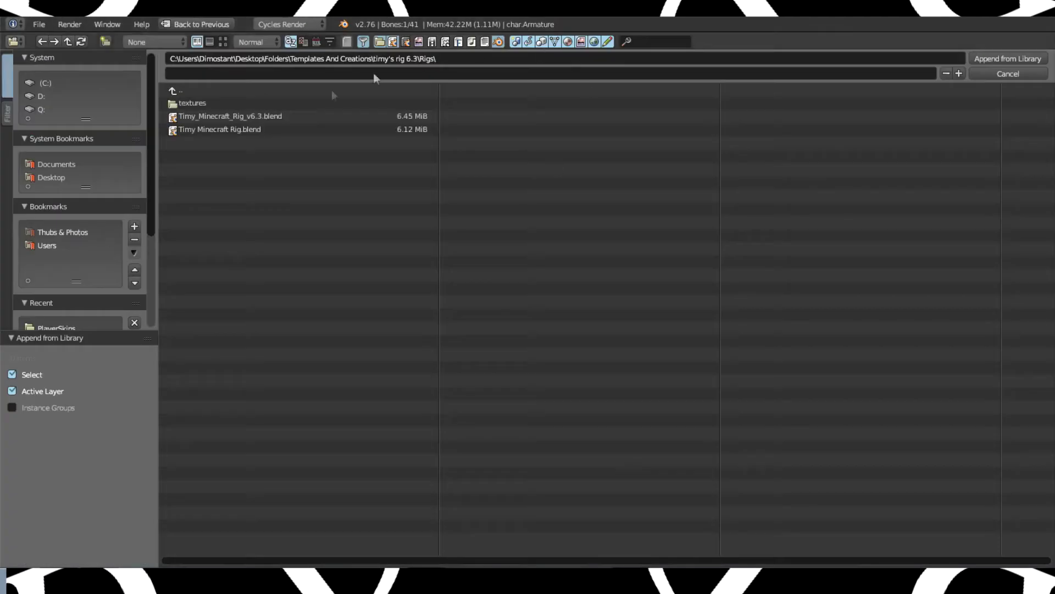
click(51, 177)
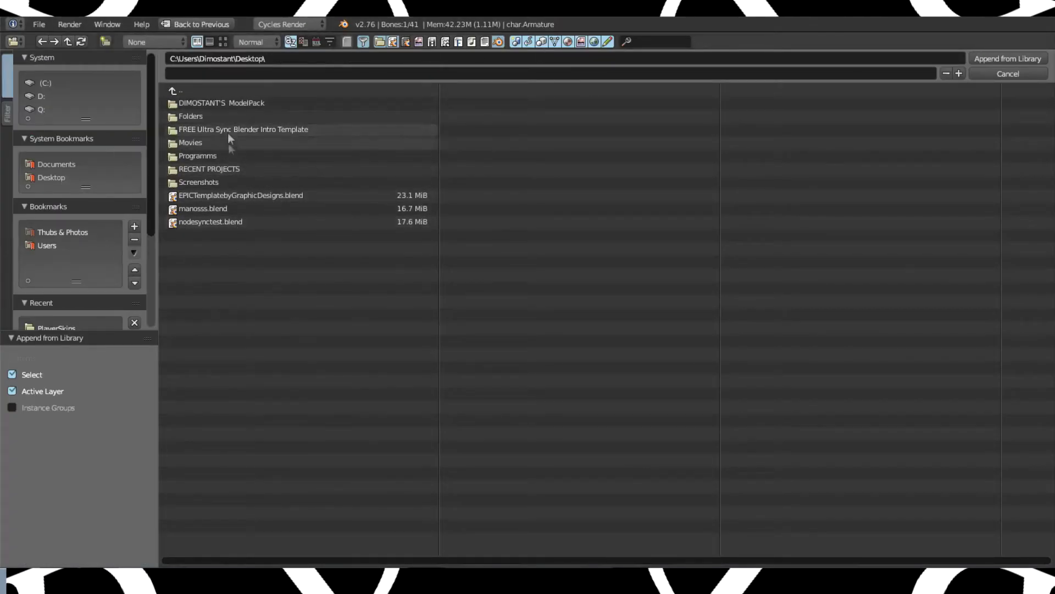
click(213, 117)
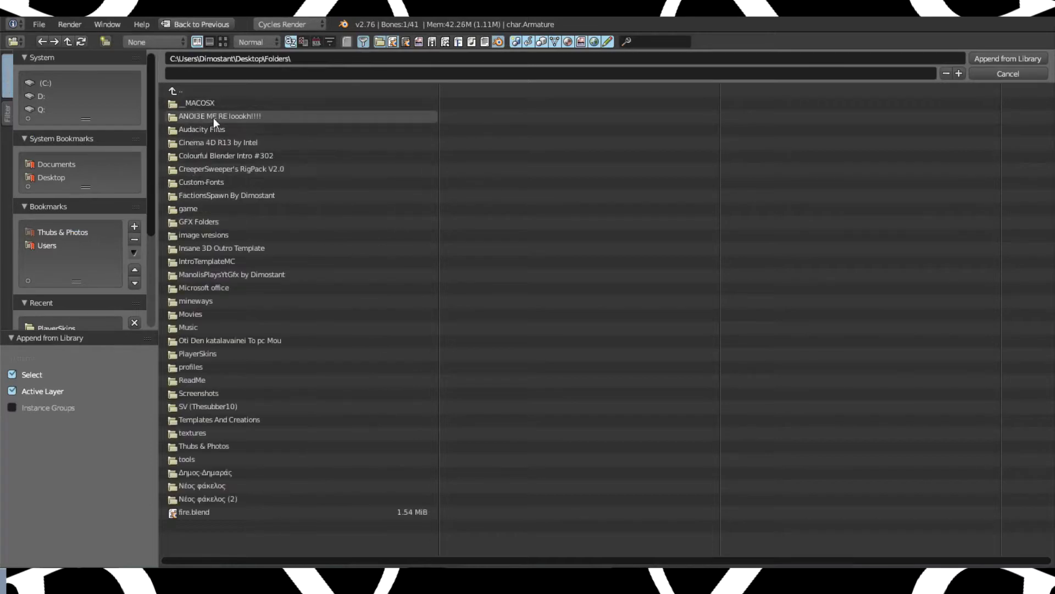
click(217, 420)
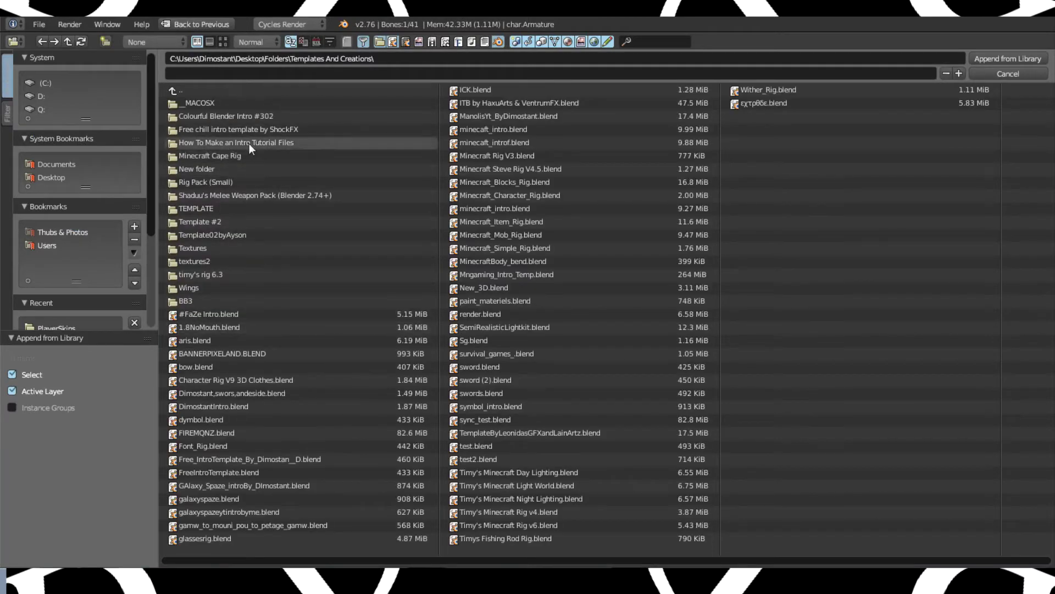
click(230, 155)
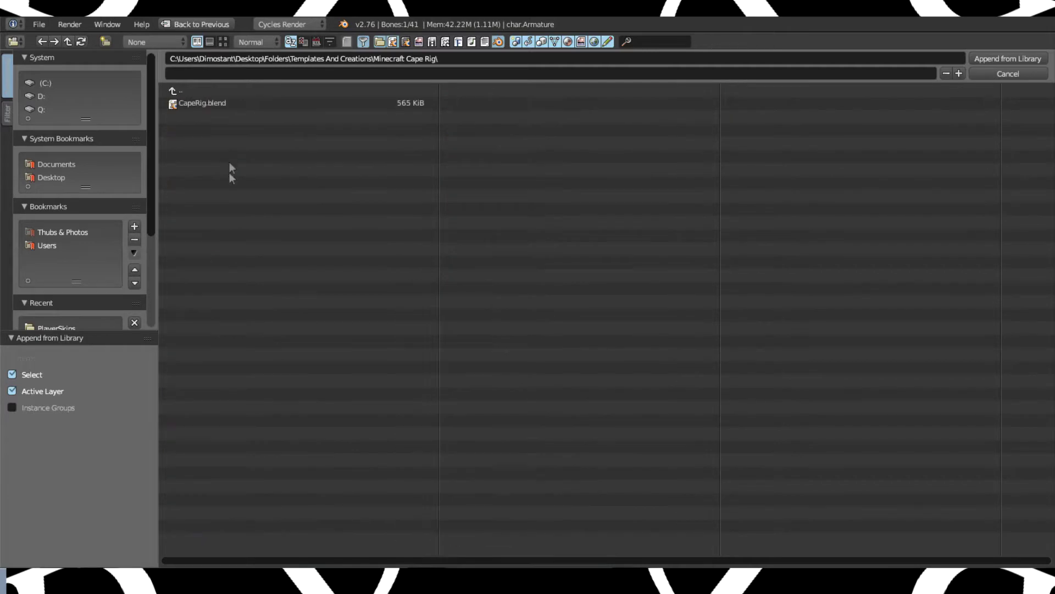
click(203, 102)
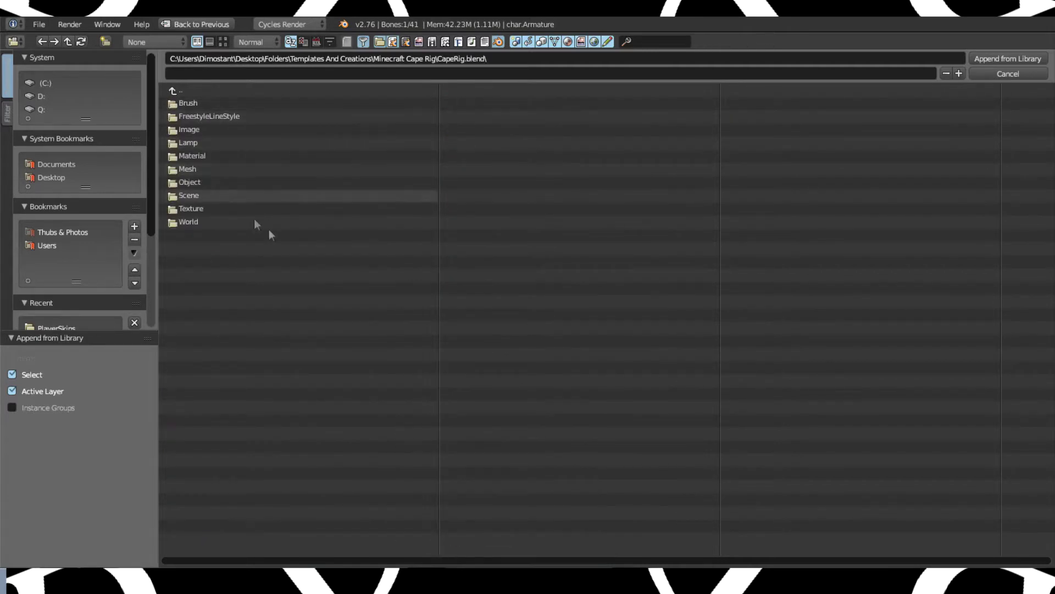
click(205, 183)
double_click(203, 99)
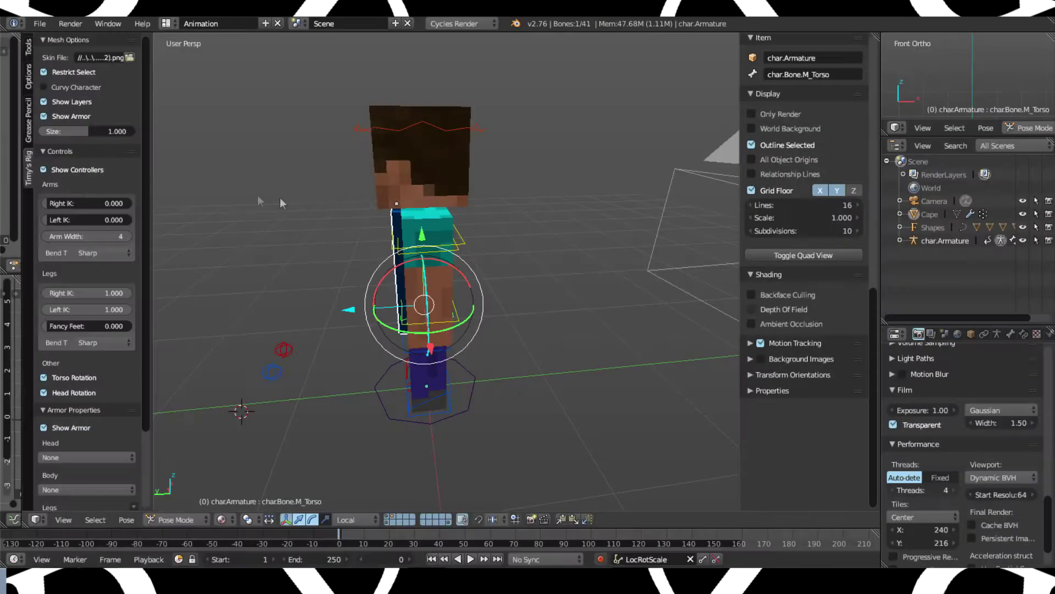
middle_drag(413, 238, 588, 326)
right_click(466, 418)
right_click(433, 237)
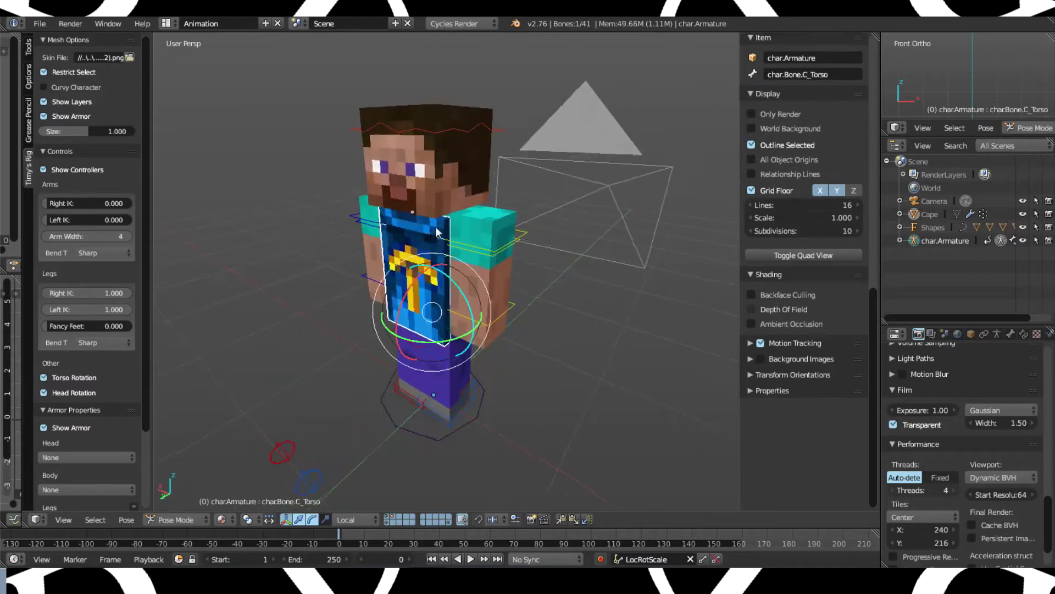
middle_drag(433, 236, 474, 231)
key(r)
right_click(479, 219)
- Select the cape and rotate it 180 degrees around the global Z axis
right_click(479, 221)
scroll(482, 237, up, 4)
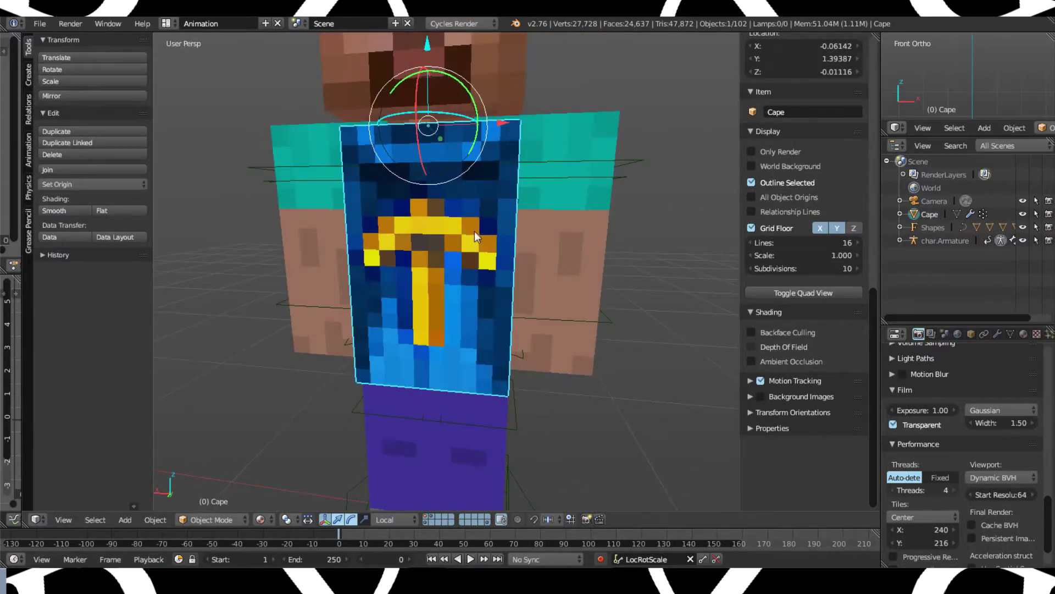
key(r)
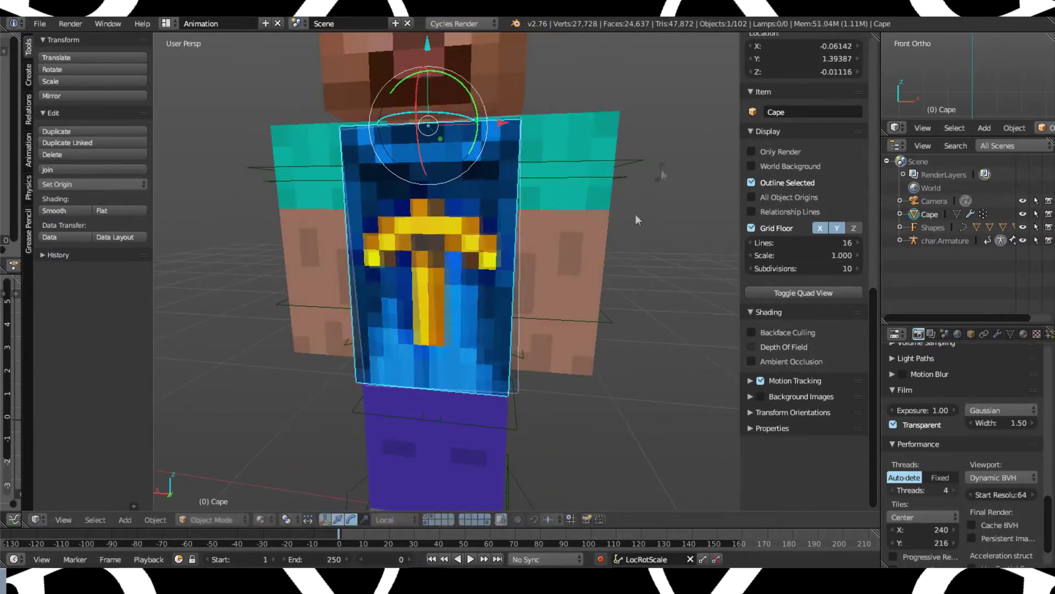
right_click(524, 242)
middle_drag(525, 242, 558, 243)
key(r)
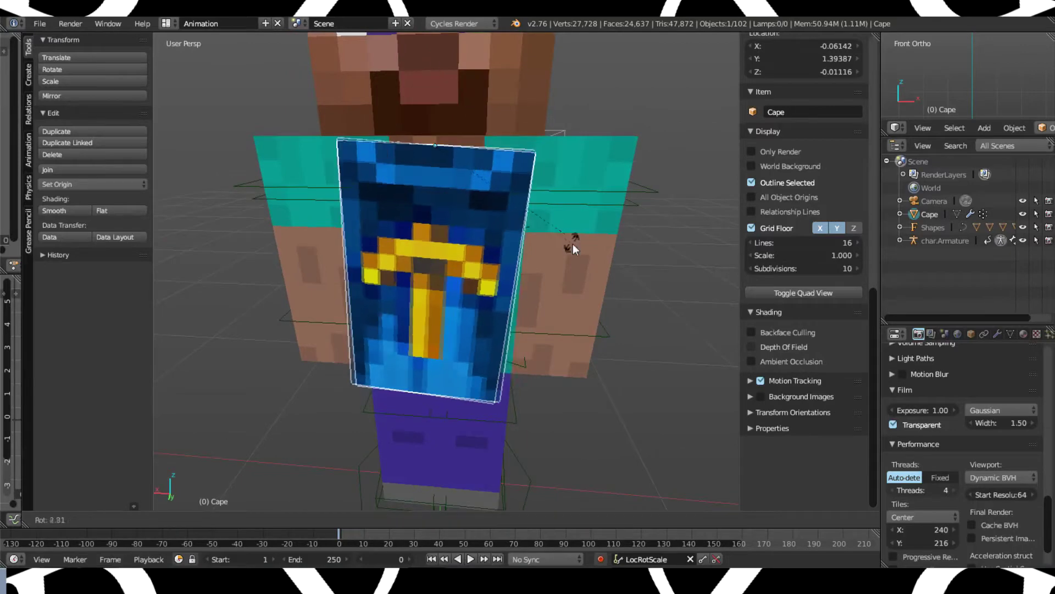
text(z)
text(180)
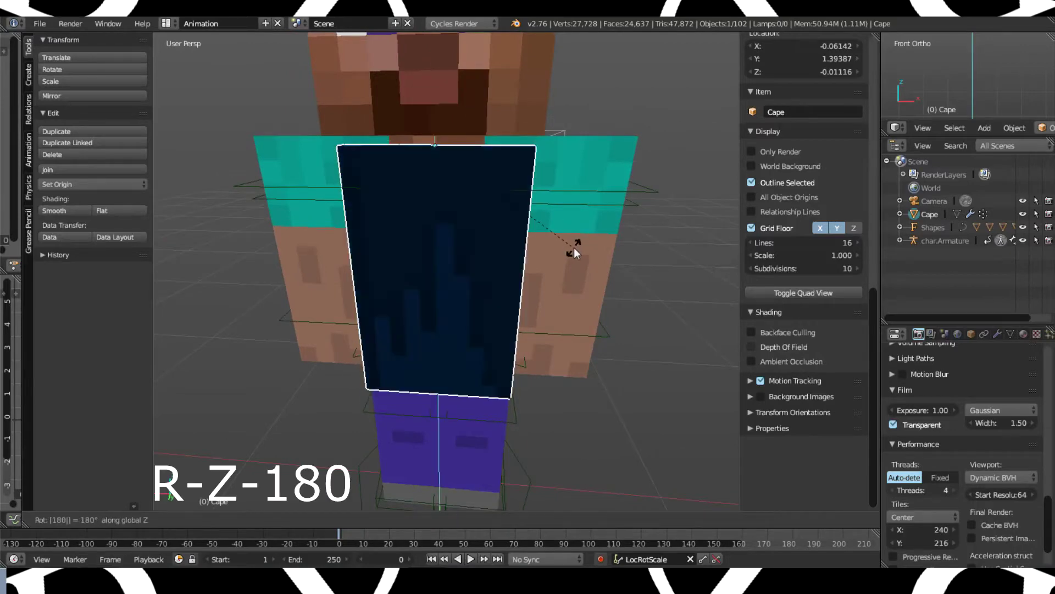
key(Return)
- Move the cape along its local Y axis onto the character's back, aligning it in a wireframe side view
middle_drag(589, 179, 252, 233)
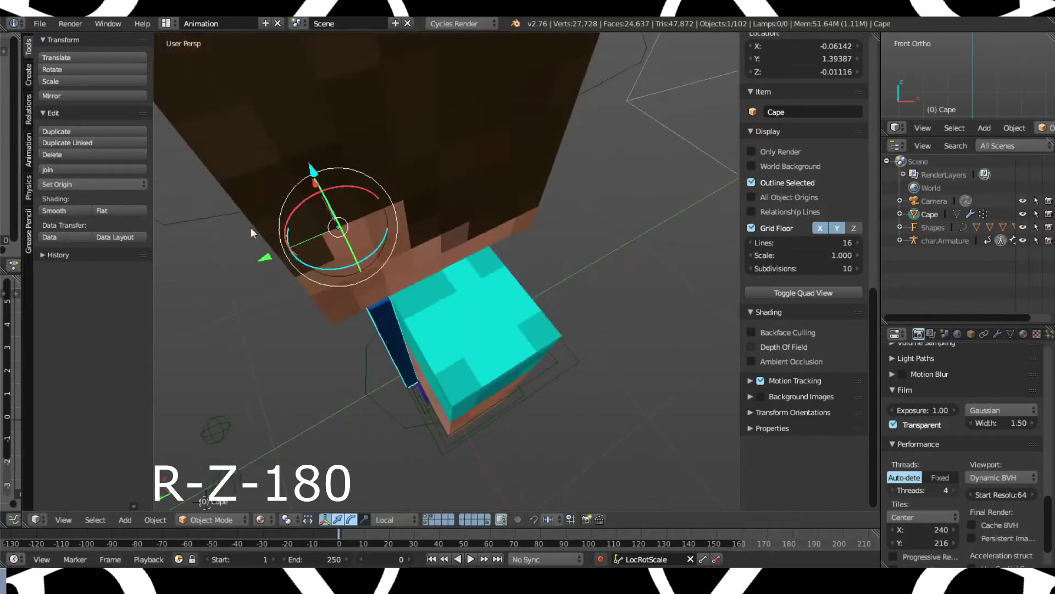
middle_drag(468, 277, 422, 282)
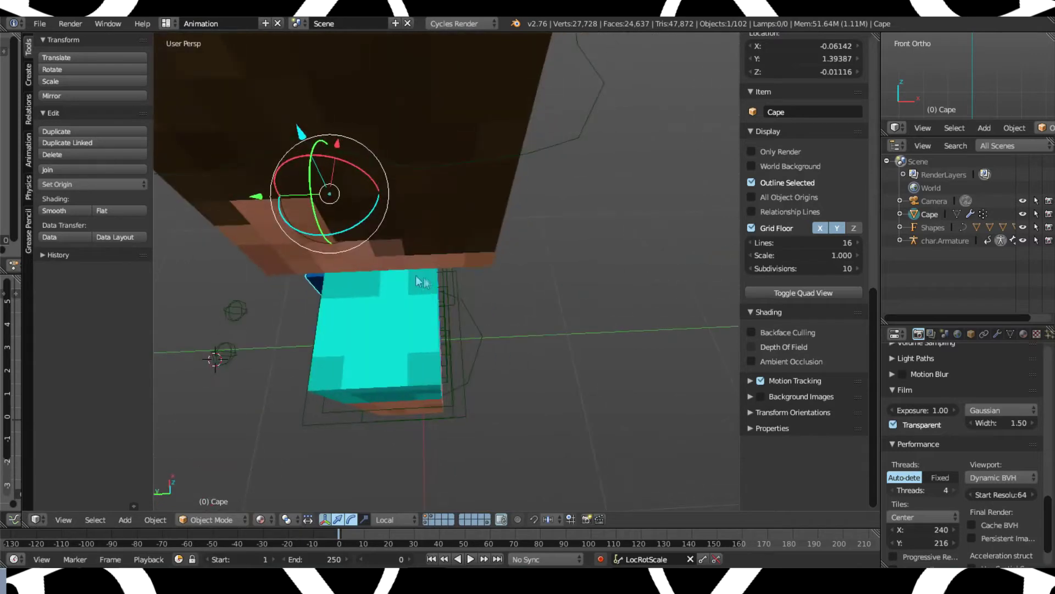
drag(255, 198, 280, 189)
right_click(280, 190)
middle_drag(352, 223, 378, 177)
key(KP_1)
key(KP_3)
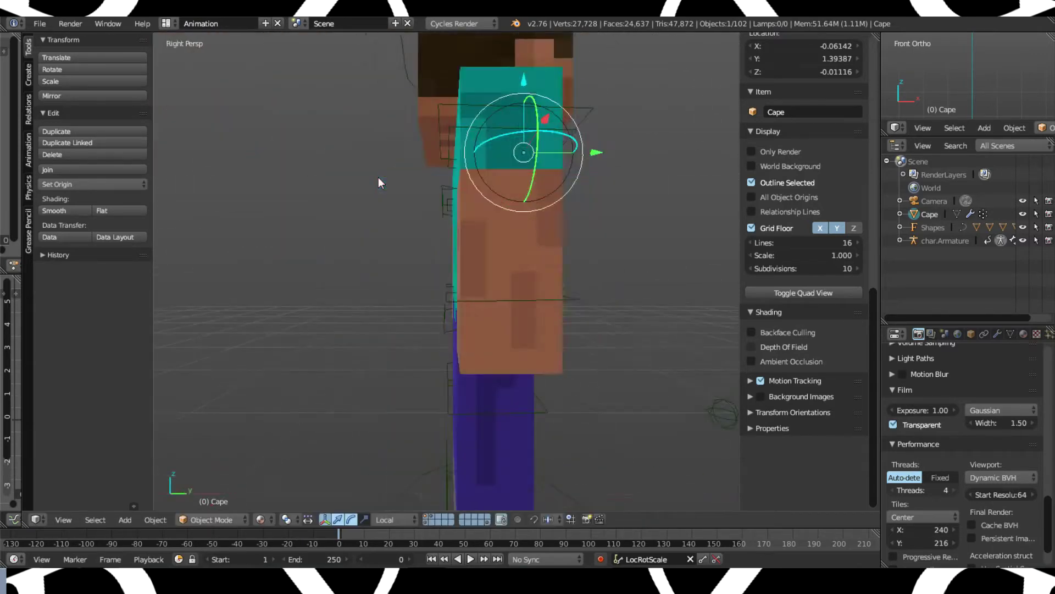
scroll(384, 249, down, 3)
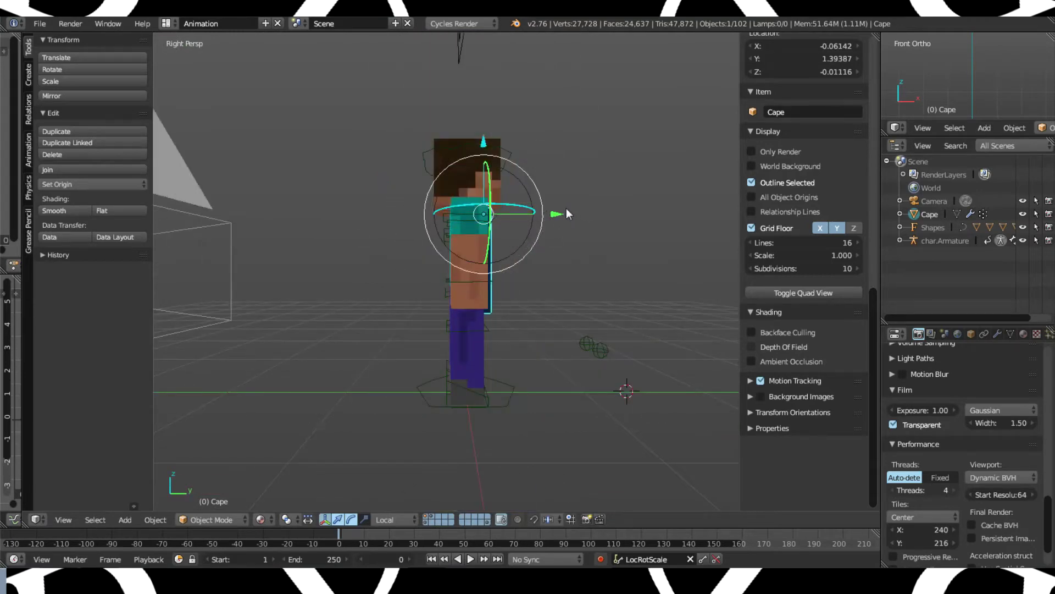
key(z)
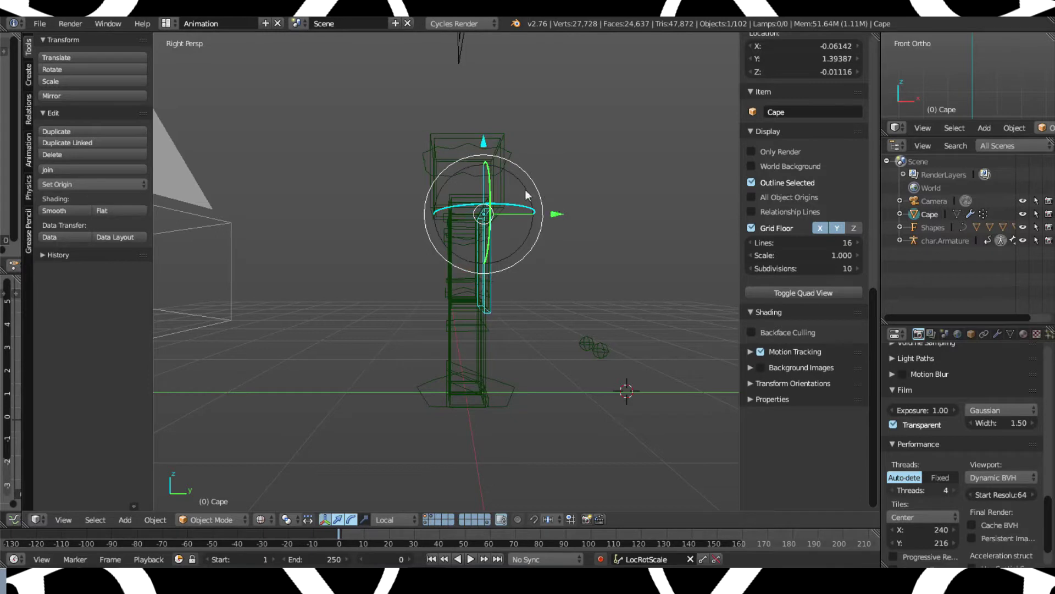
drag(561, 213, 523, 217)
- Switch the viewport shading from wireframe to Material
click(270, 522)
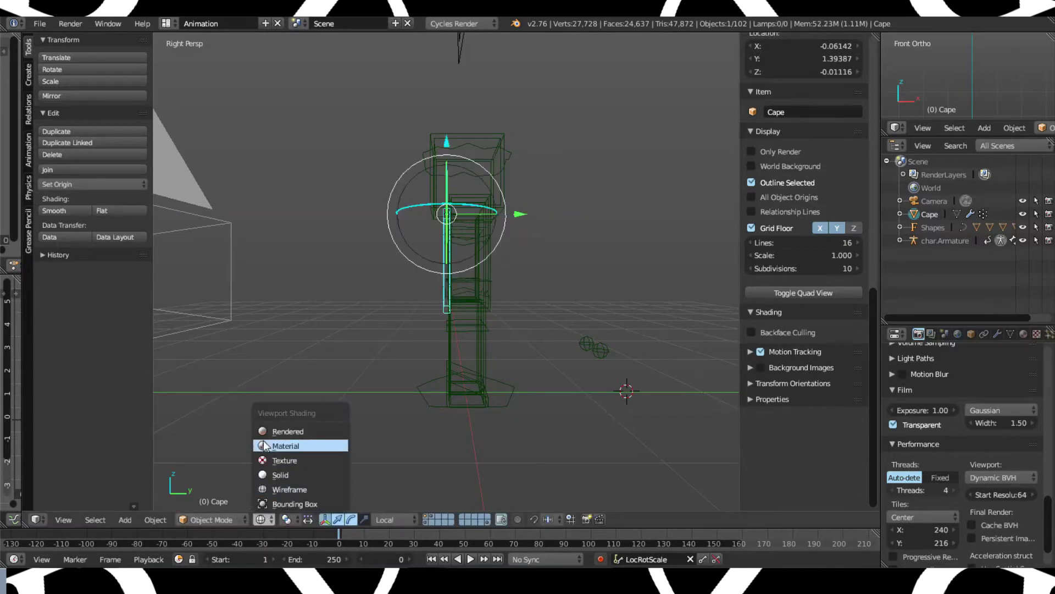
click(280, 430)
mouse_move(279, 431)
middle_down()
mouse_move(509, 346)
mouse_move(480, 242)
mouse_move(582, 231)
mouse_move(638, 239)
mouse_move(463, 248)
mouse_move(499, 247)
mouse_move(474, 243)
mouse_move(636, 252)
mouse_move(623, 251)
middle_up()
scroll(484, 236, up, 2)
key(Tab)
key(Tab)
- Add a lattice at the 3D cursor's current position beside the character and delete it
key(shift+a)
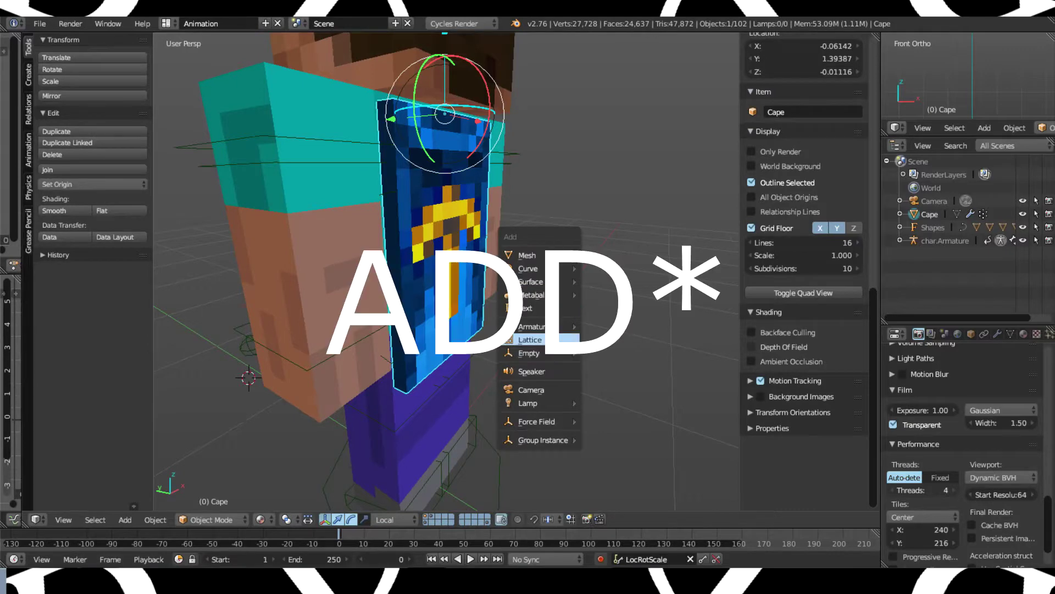
click(532, 339)
middle_drag(425, 358, 442, 338)
scroll(383, 387, down, 3)
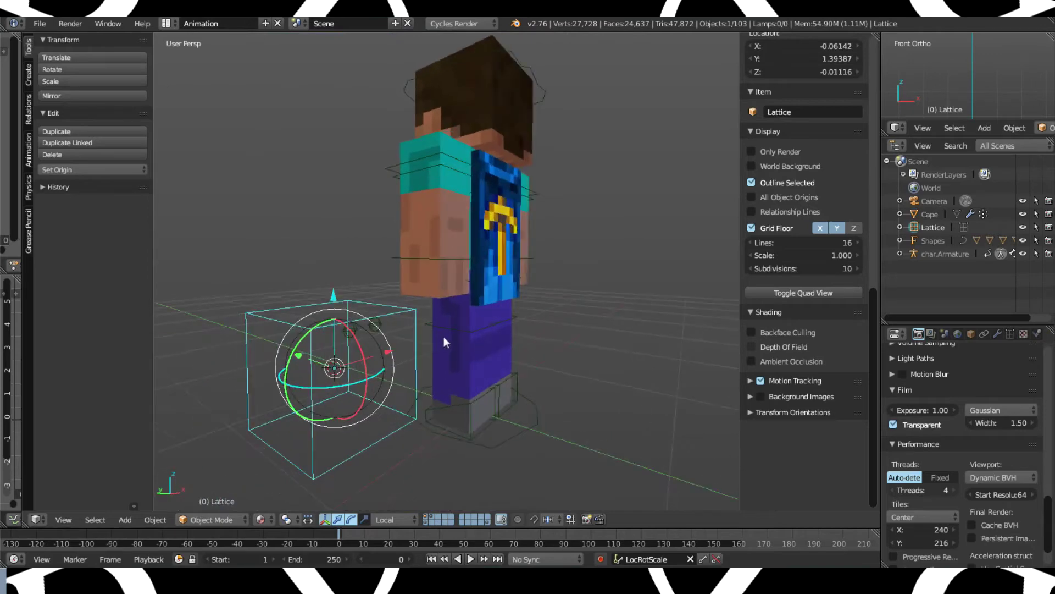
key(Delete)
- Select the cape, place the 3D cursor at its middle, and add a lattice there
right_click(506, 226)
click(506, 226)
middle_drag(544, 228, 635, 236)
key(shift+a)
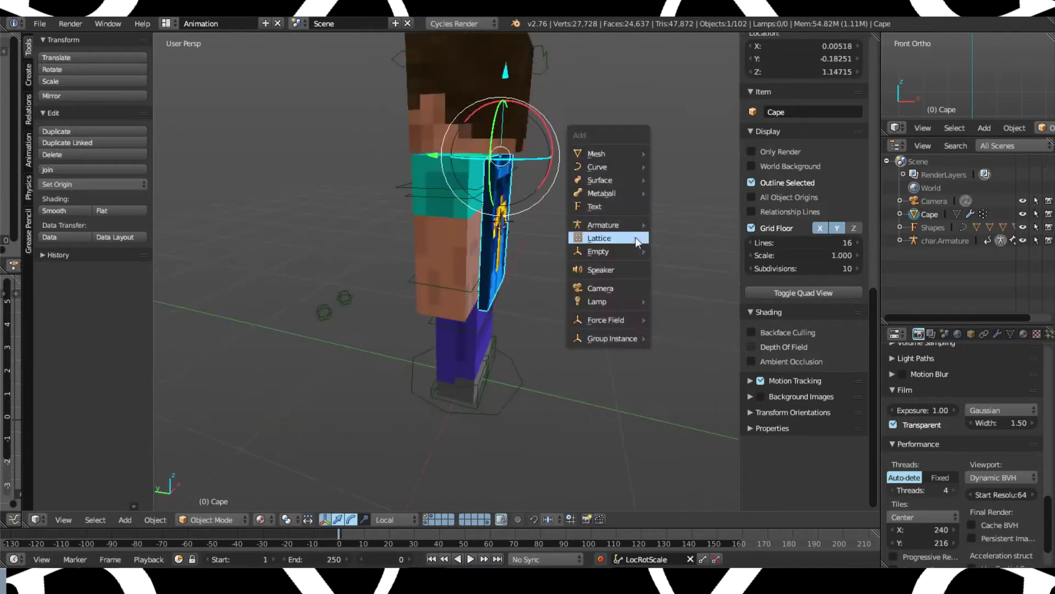
click(632, 235)
middle_drag(553, 236, 571, 213)
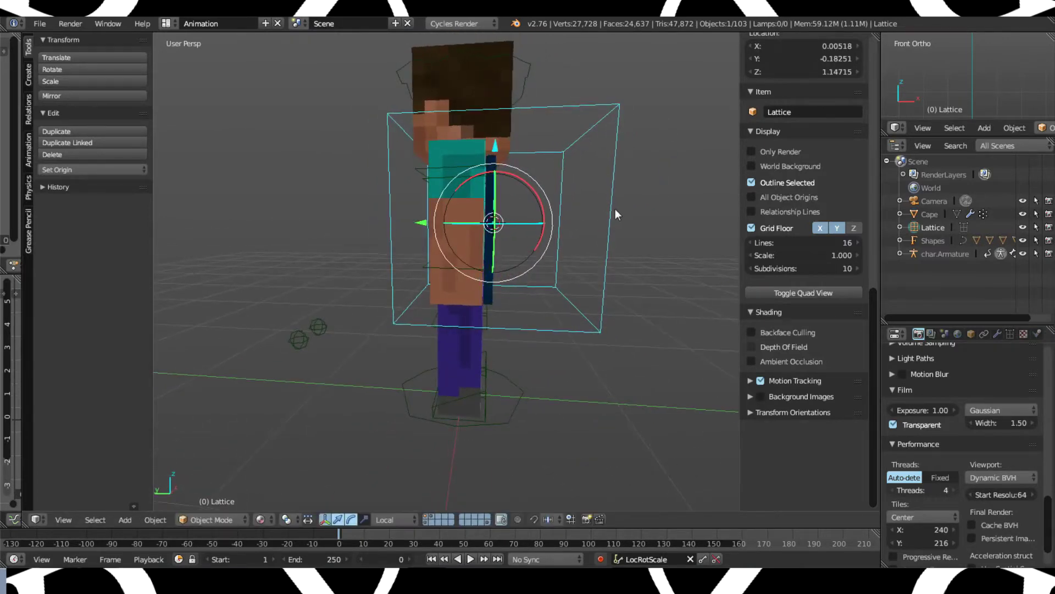
- Scale the lattice down along Z and Y to fit around the cape's height and thickness
key(s)
key(z)
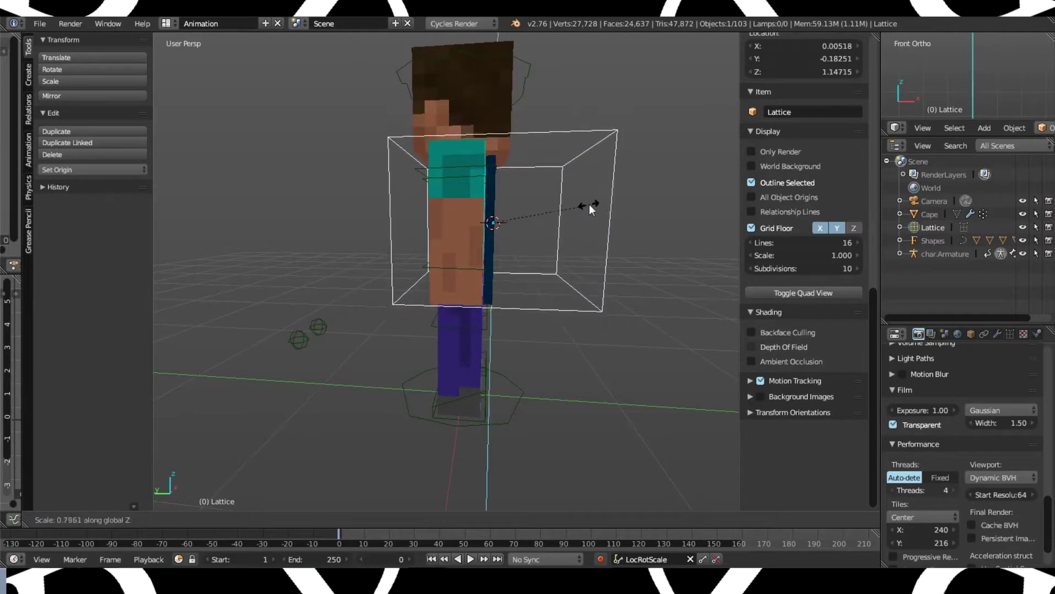
key(y)
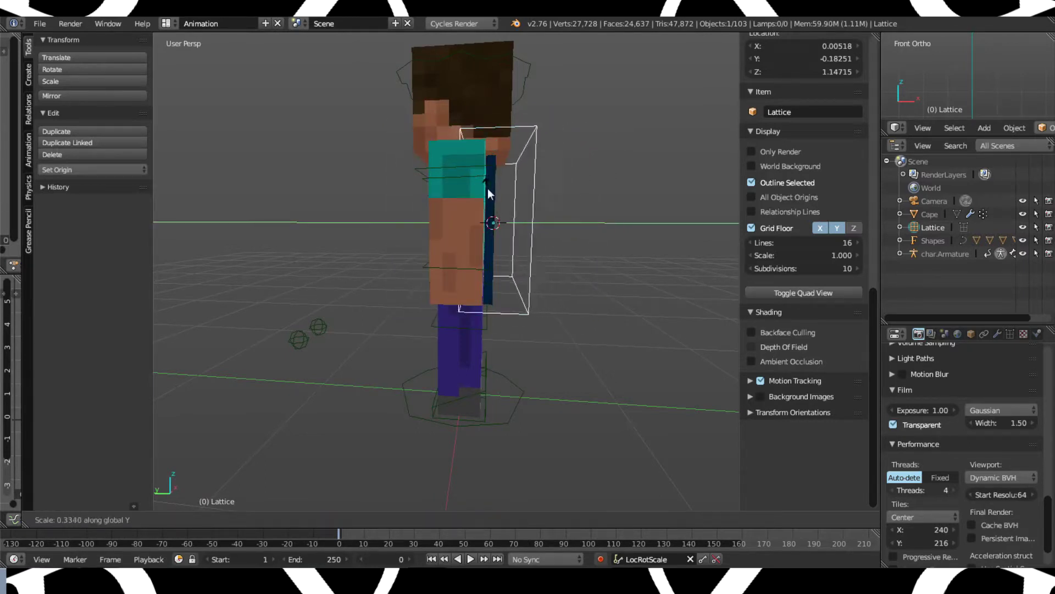
click(492, 204)
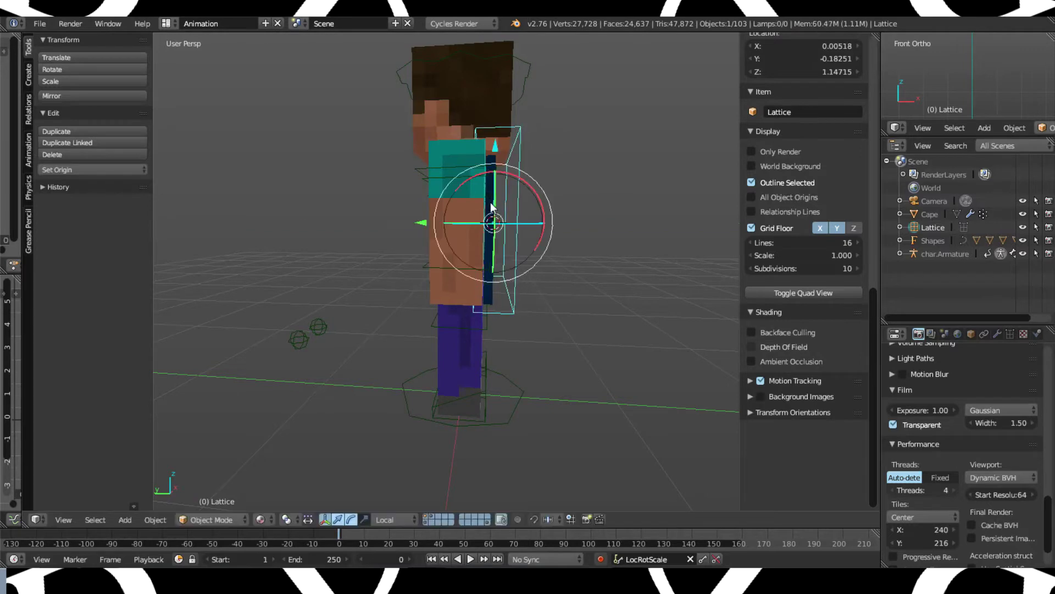
- Shift the lattice along Y toward the character's back and adjust its height around the cape in wireframe view
key(g)
key(y)
click(416, 226)
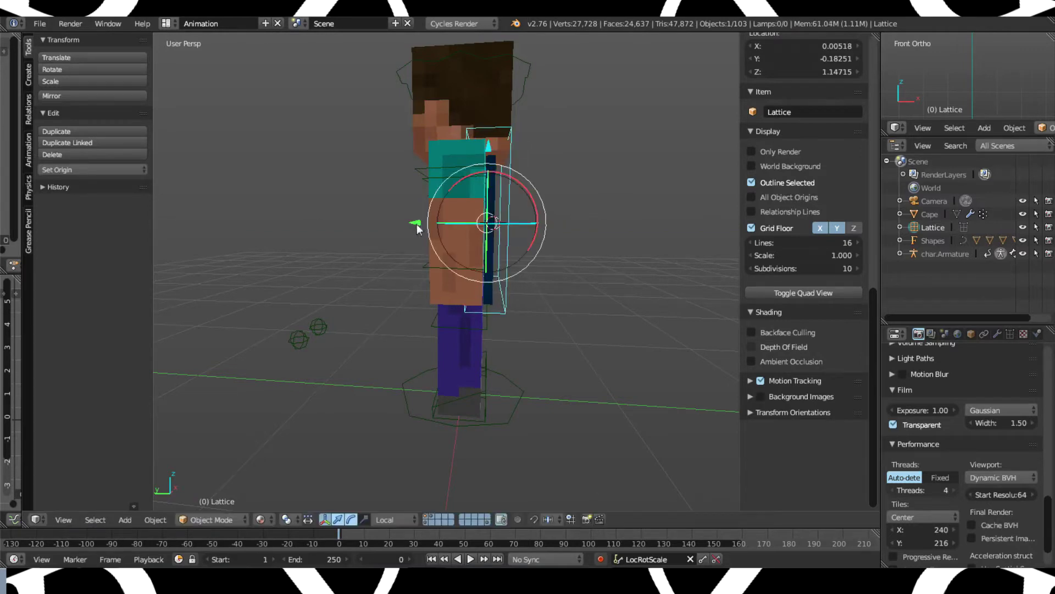
key(z)
mouse_move(417, 226)
middle_down()
mouse_move(565, 204)
mouse_move(454, 216)
mouse_move(426, 207)
mouse_move(431, 199)
middle_up()
drag(483, 145, 481, 150)
mouse_move(523, 158)
middle_down()
mouse_move(536, 155)
mouse_move(527, 154)
middle_up()
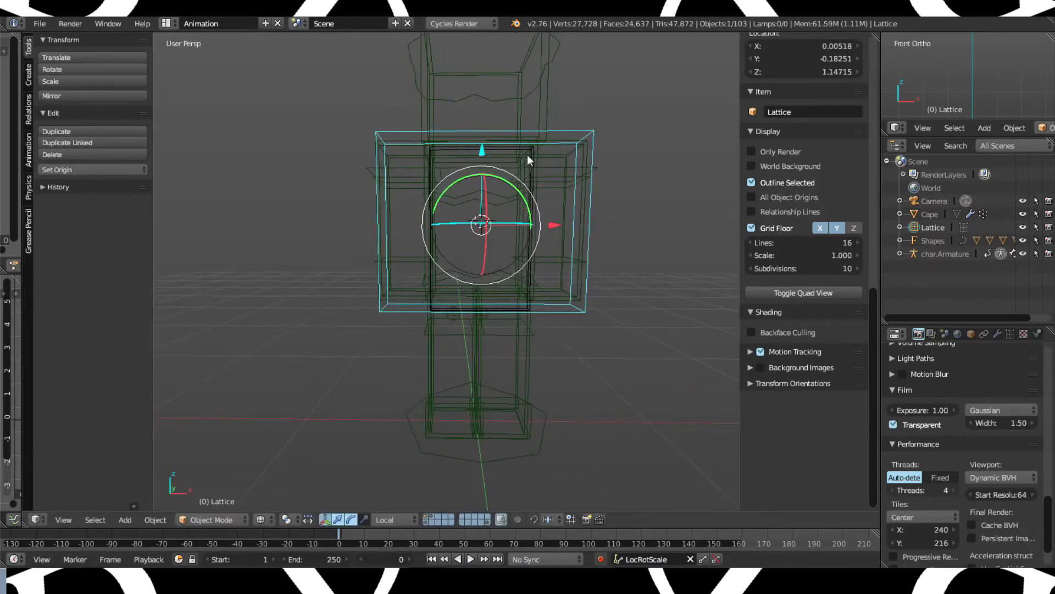
- Narrow the lattice along X to slightly wider than the cape and nudge it vertically to enclose the cape
key(s)
key(x)
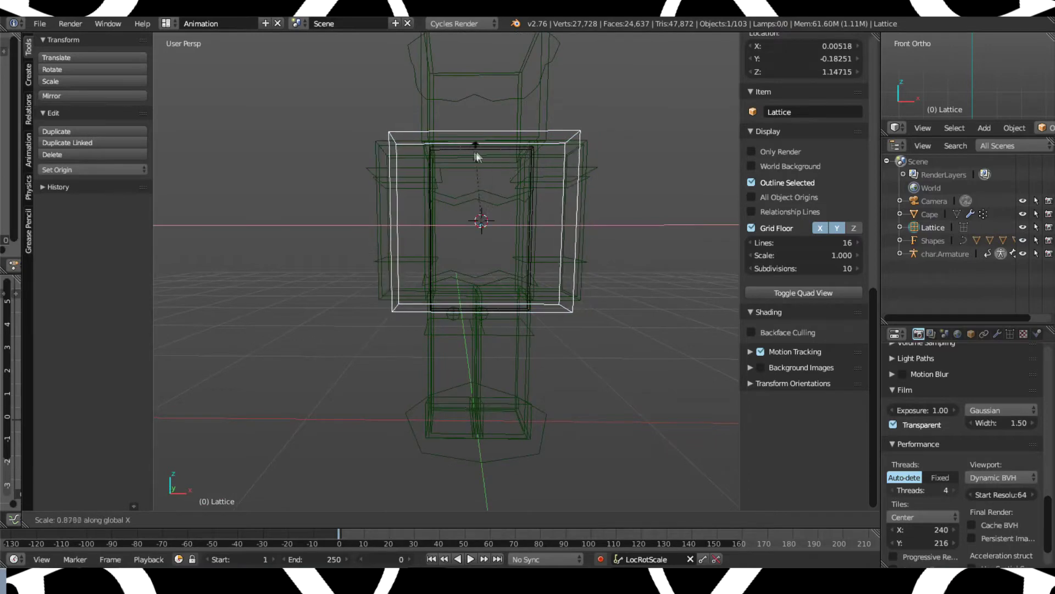
click(464, 177)
middle_drag(463, 177, 490, 150)
scroll(554, 195, up, 3)
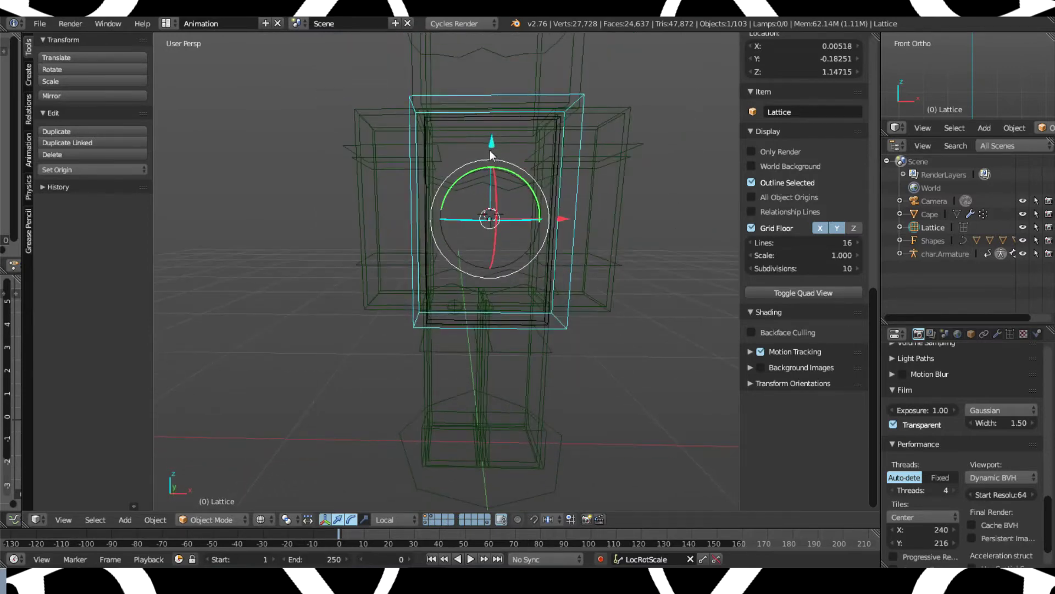
drag(489, 150, 491, 146)
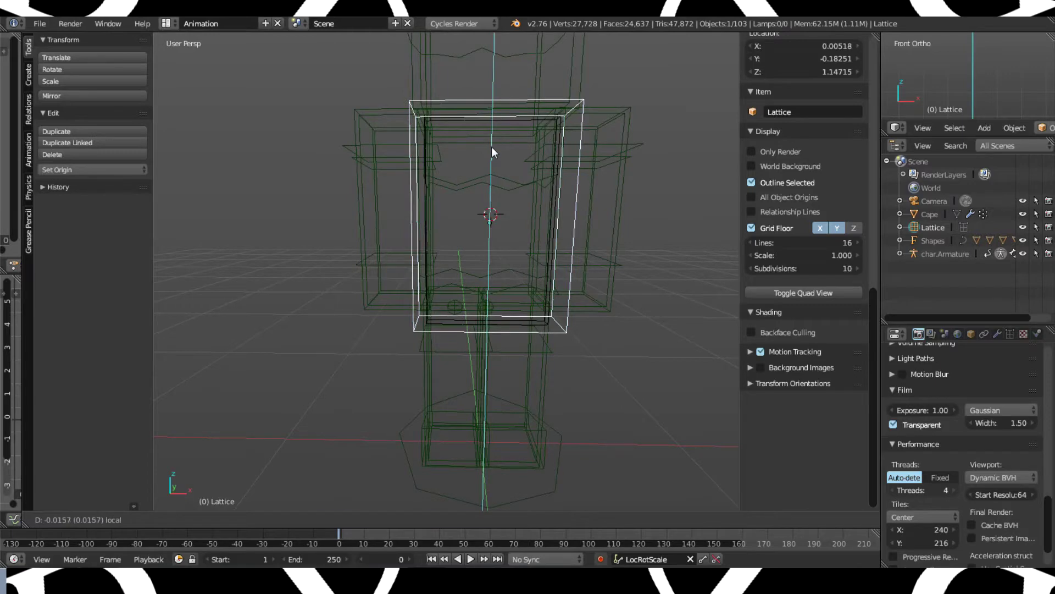
mouse_move(491, 146)
middle_down()
mouse_move(612, 164)
mouse_move(555, 171)
middle_up()
- Leave wireframe display and set the viewport shading back to Material
key(Tab)
key(Tab)
key(z)
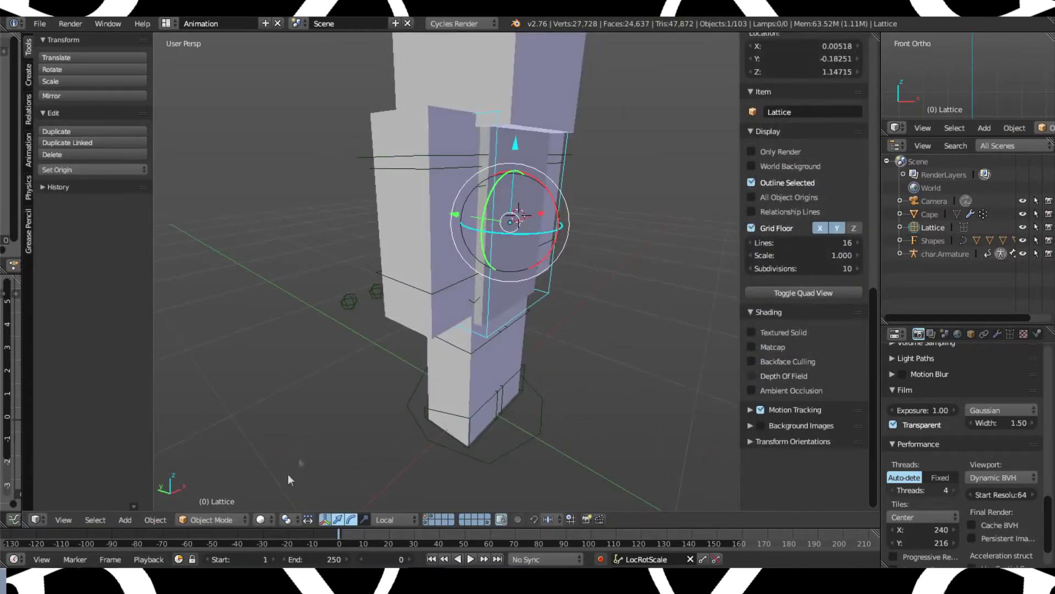
click(262, 520)
click(299, 447)
mouse_move(417, 369)
middle_down()
mouse_move(352, 326)
mouse_move(387, 347)
mouse_move(417, 338)
mouse_move(406, 330)
middle_up()
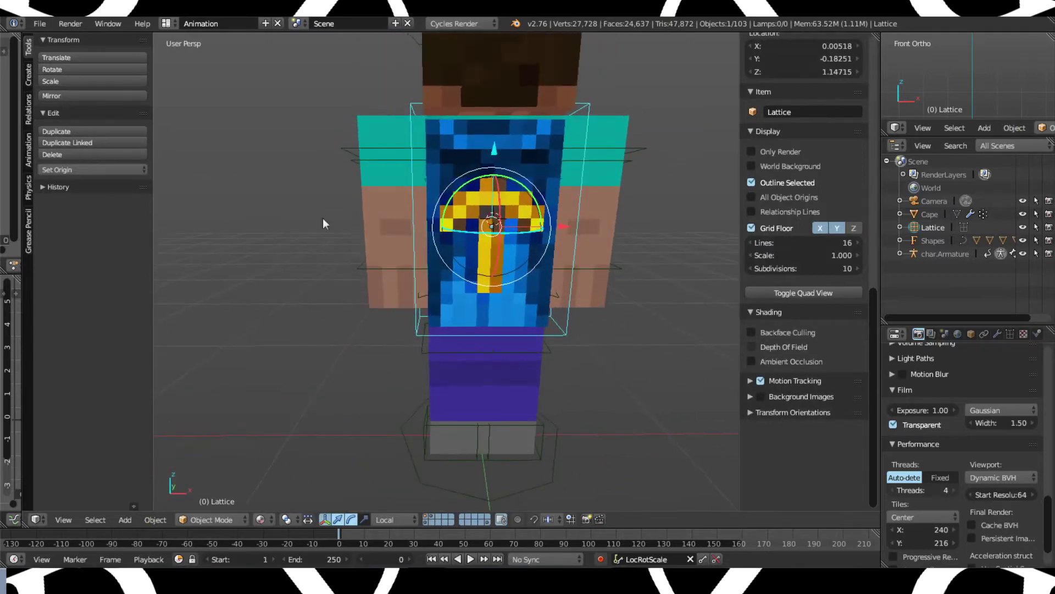
- Open the user preferences, view the System settings, and close the preferences window
click(40, 23)
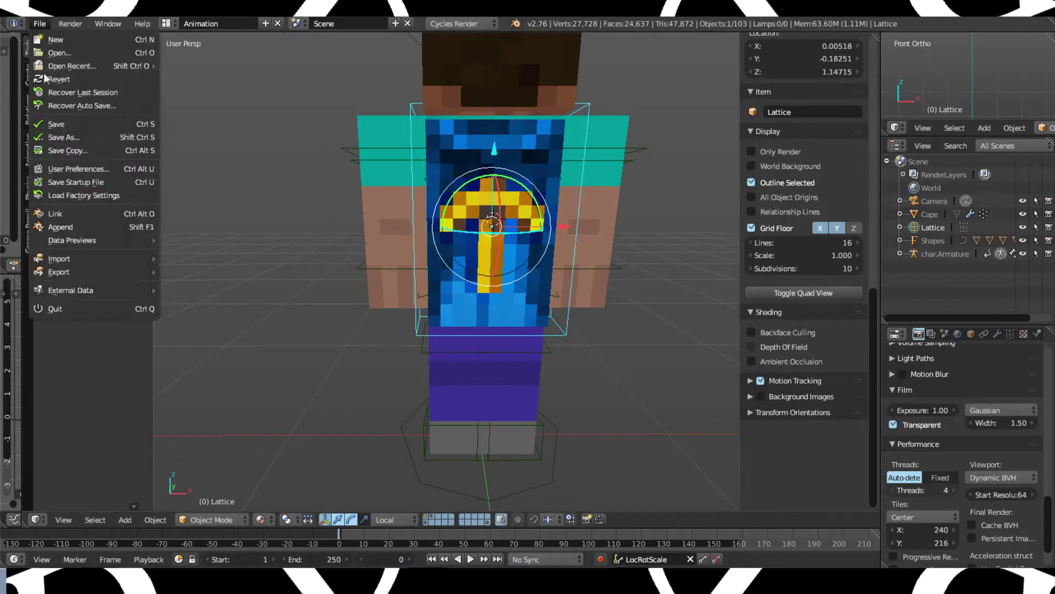
middle_drag(498, 208, 298, 138)
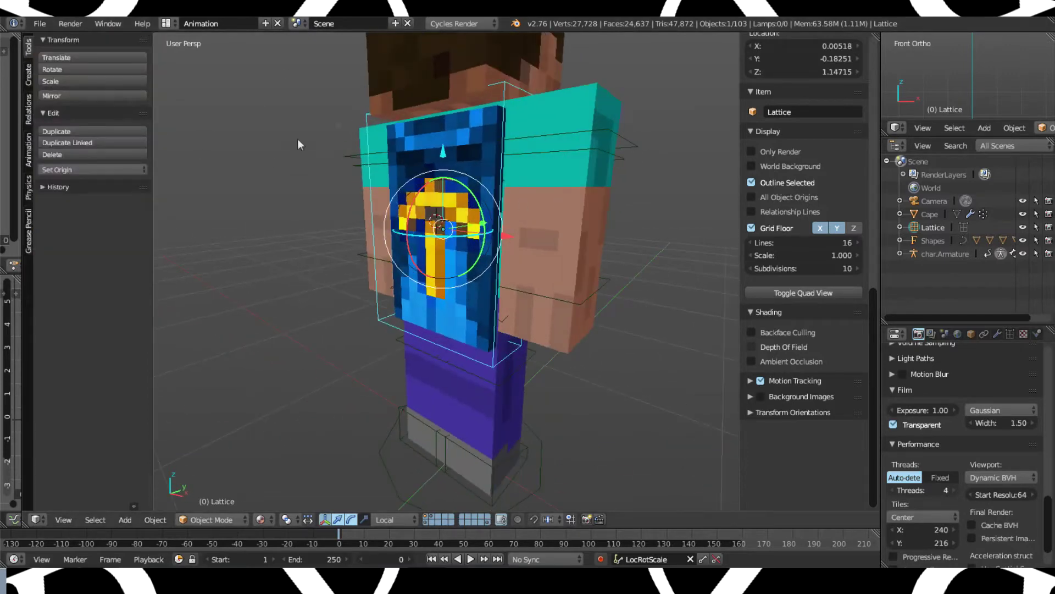
click(49, 23)
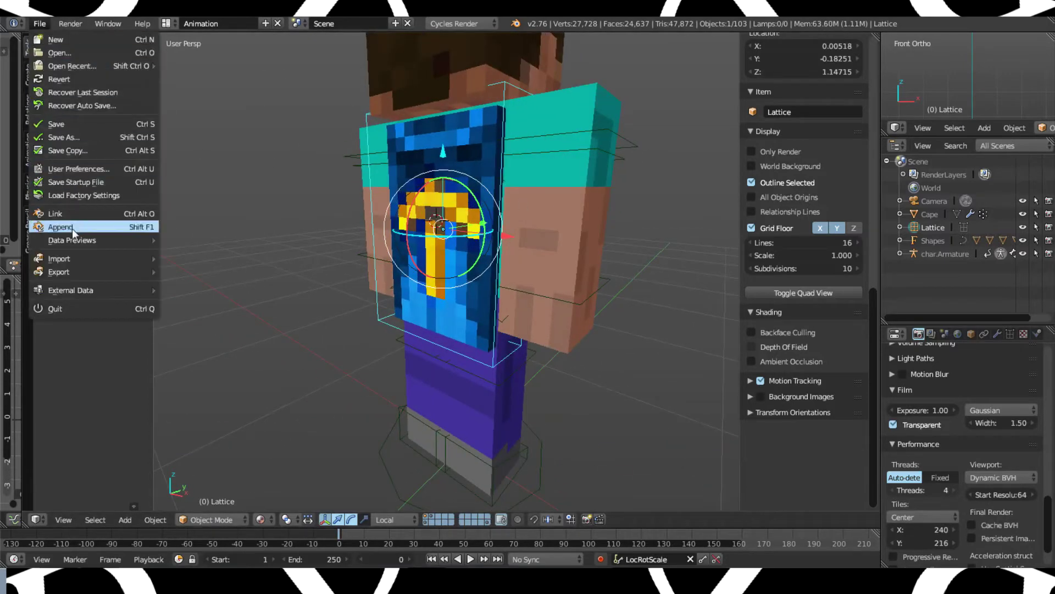
click(83, 170)
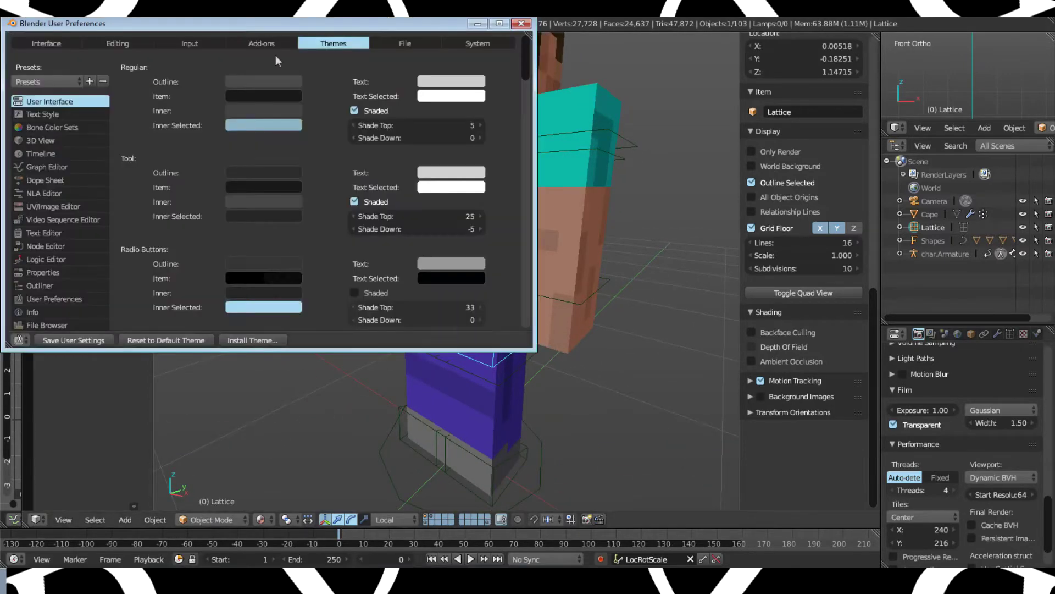
click(480, 44)
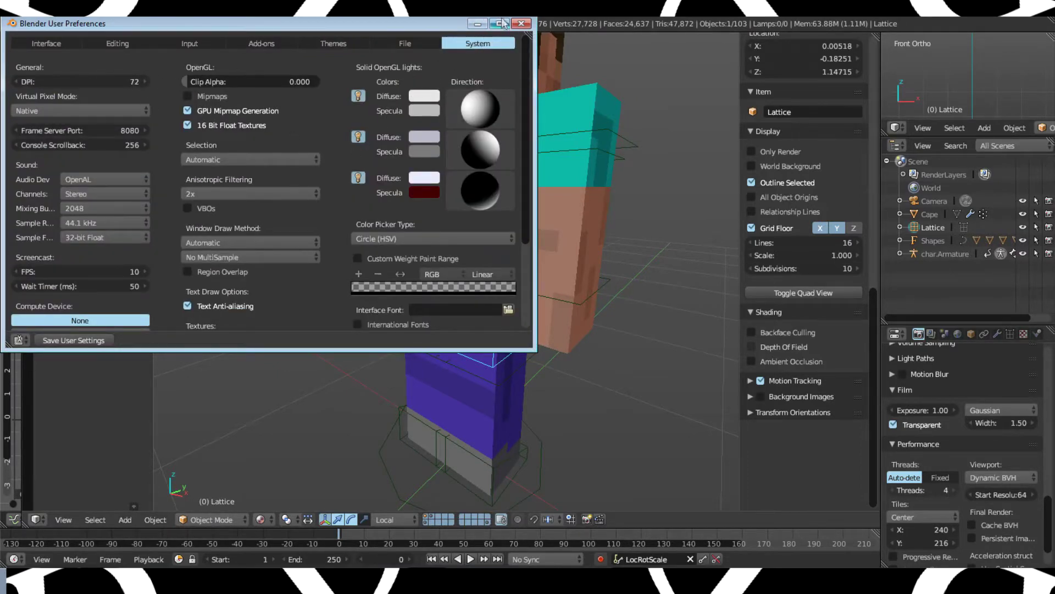
click(521, 23)
- Inspect the cape and surrounding lattice from the character's back at different angles and distances
middle_drag(599, 109, 635, 119)
scroll(606, 212, up, 3)
scroll(610, 211, down, 3)
middle_drag(615, 210, 560, 231)
middle_drag(499, 251, 631, 221)
key(KP_1)
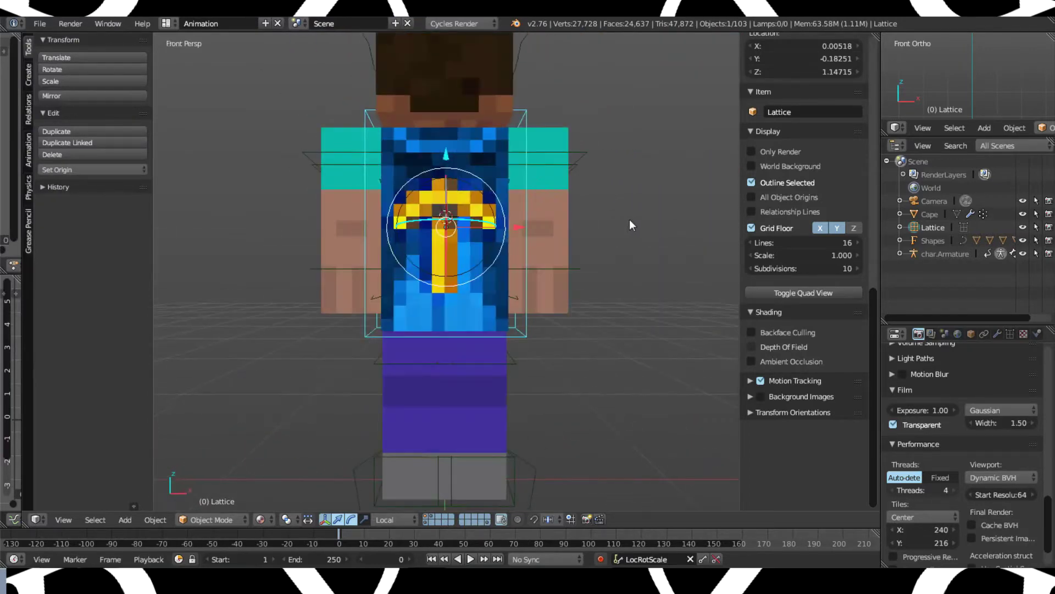
scroll(582, 231, down, 5)
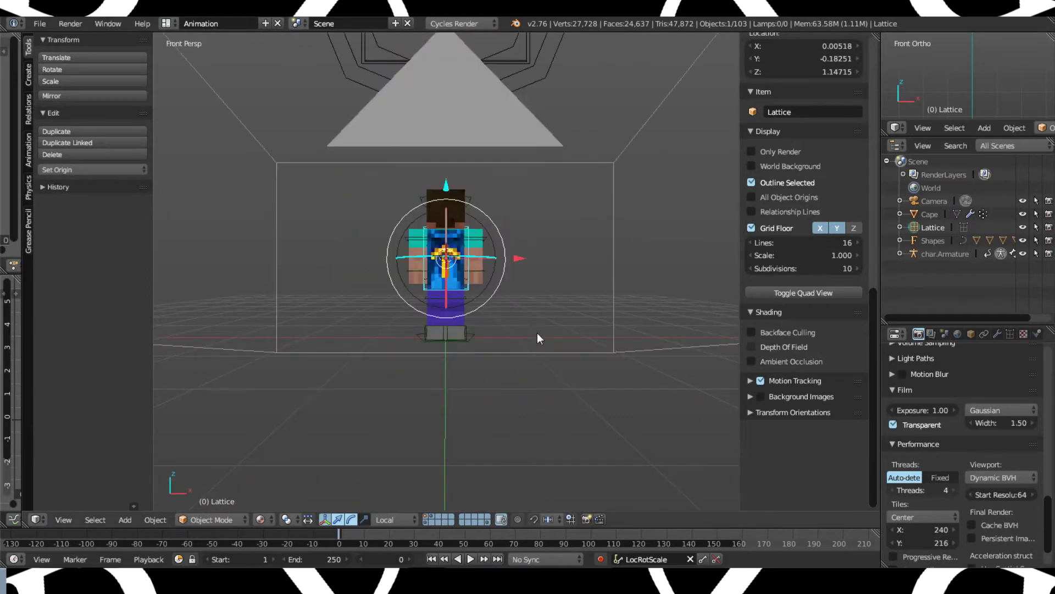
scroll(536, 333, down, 2)
scroll(537, 333, up, 7)
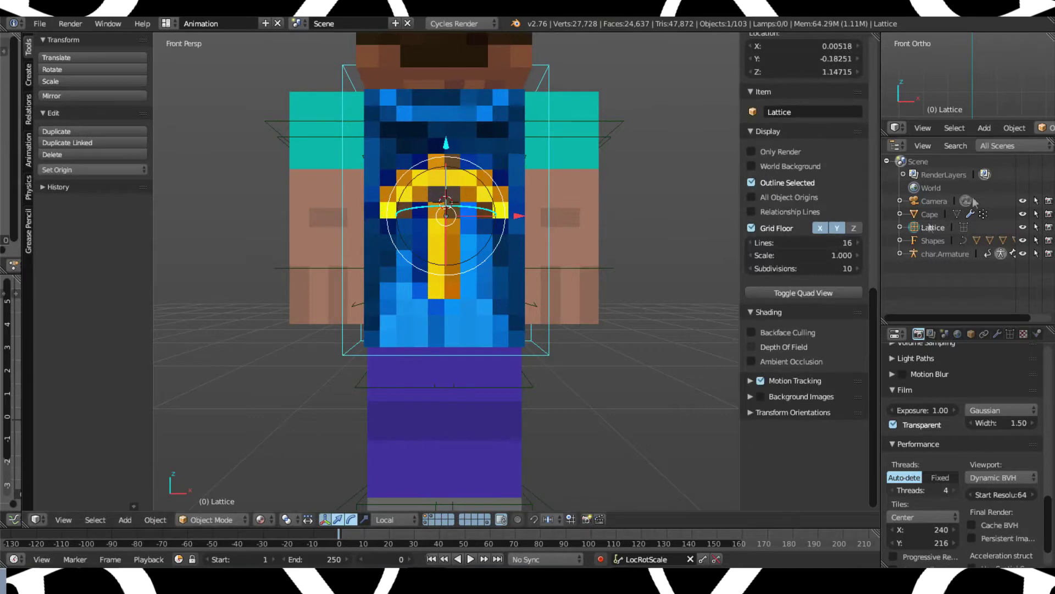
middle_drag(564, 235, 589, 247)
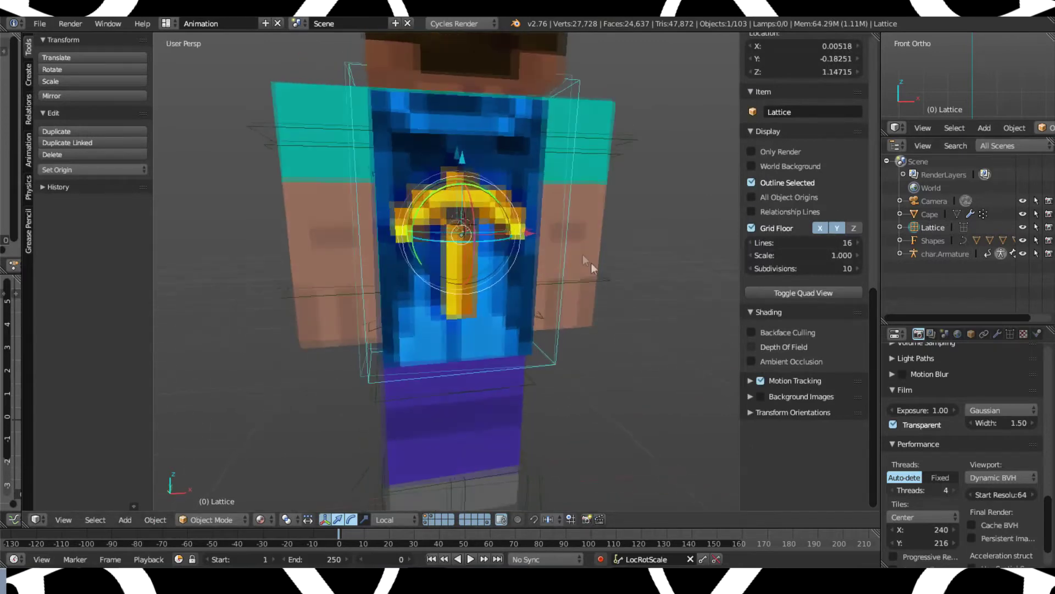
middle_drag(591, 266, 387, 53)
- Set the lattice resolution to 4 along U and 5 along W
click(1011, 334)
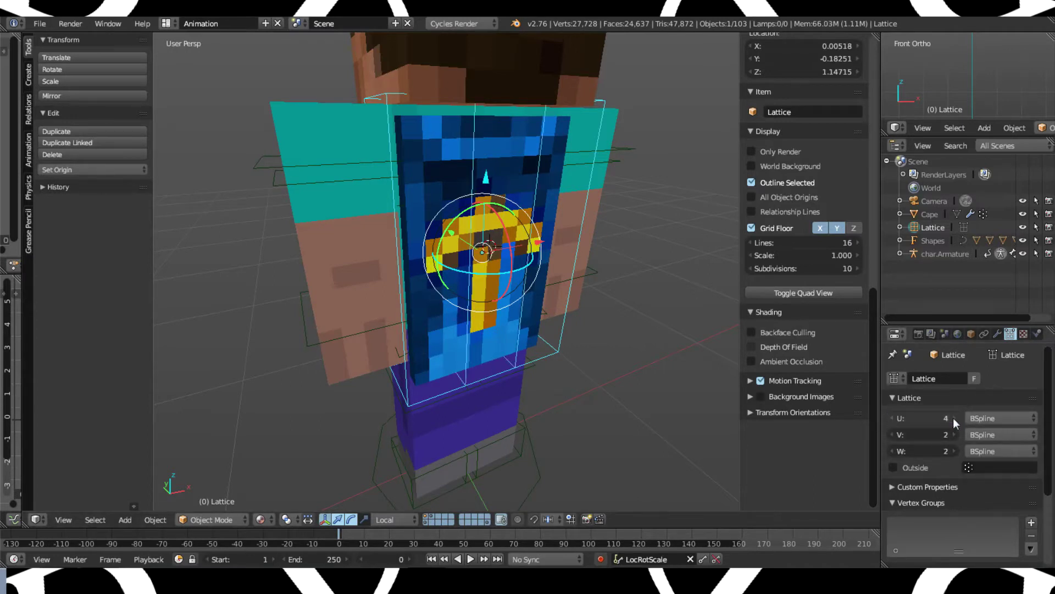
click(956, 451)
click(954, 451)
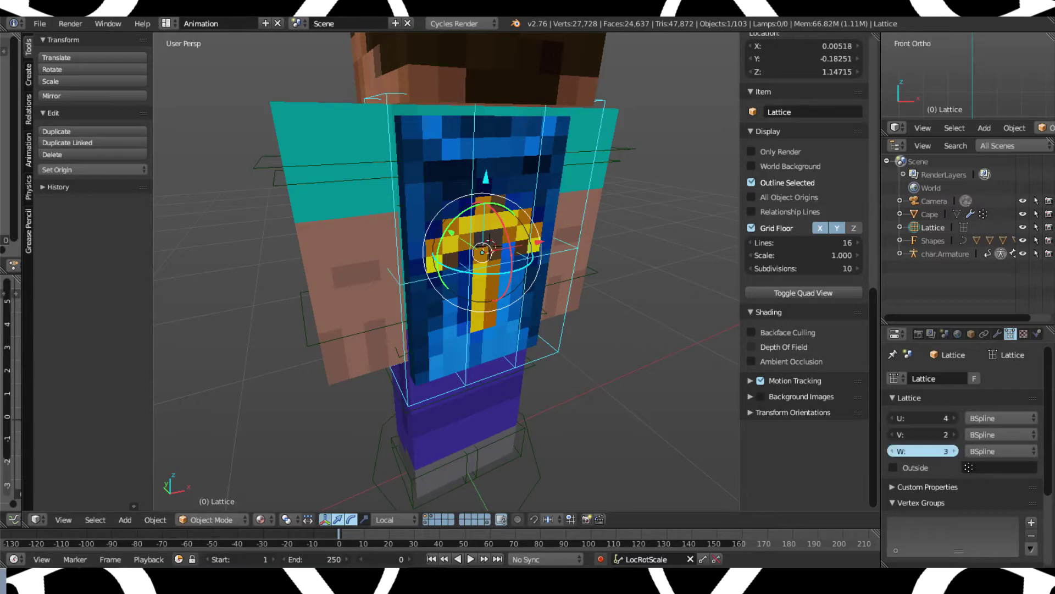
click(954, 450)
- Try moving the whole lattice away from the cape, then cancel the move
middle_drag(694, 293, 611, 262)
key(Tab)
key(Tab)
middle_drag(552, 189, 654, 222)
key(g)
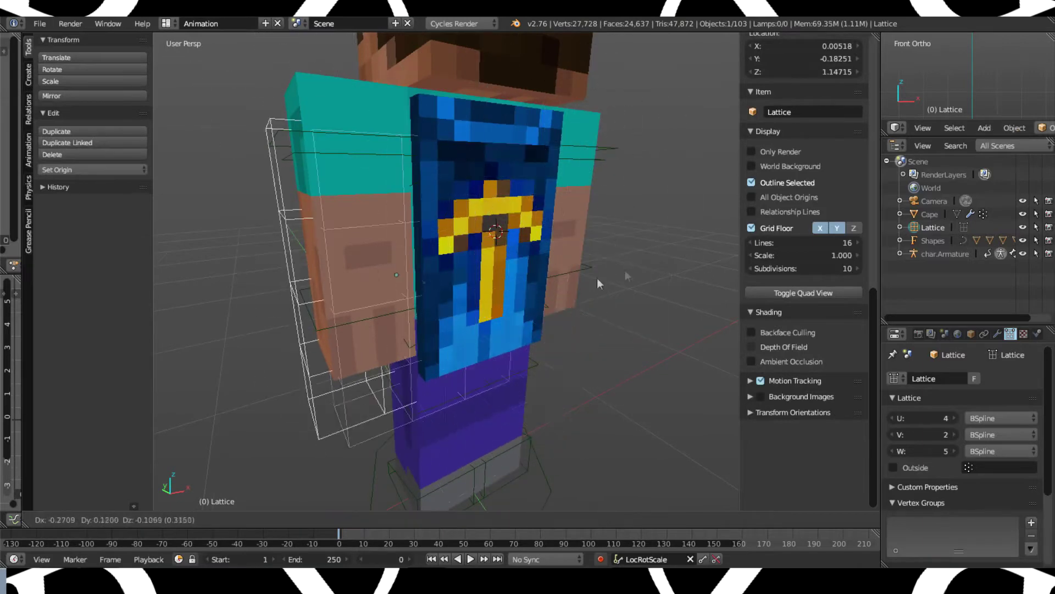
right_click(597, 279)
- Circle-select a few upper lattice points over the cape, try moving them, and return to Object Mode
key(Tab)
key(Tab)
key(Tab)
key(c)
drag(383, 170, 486, 182)
right_click(489, 186)
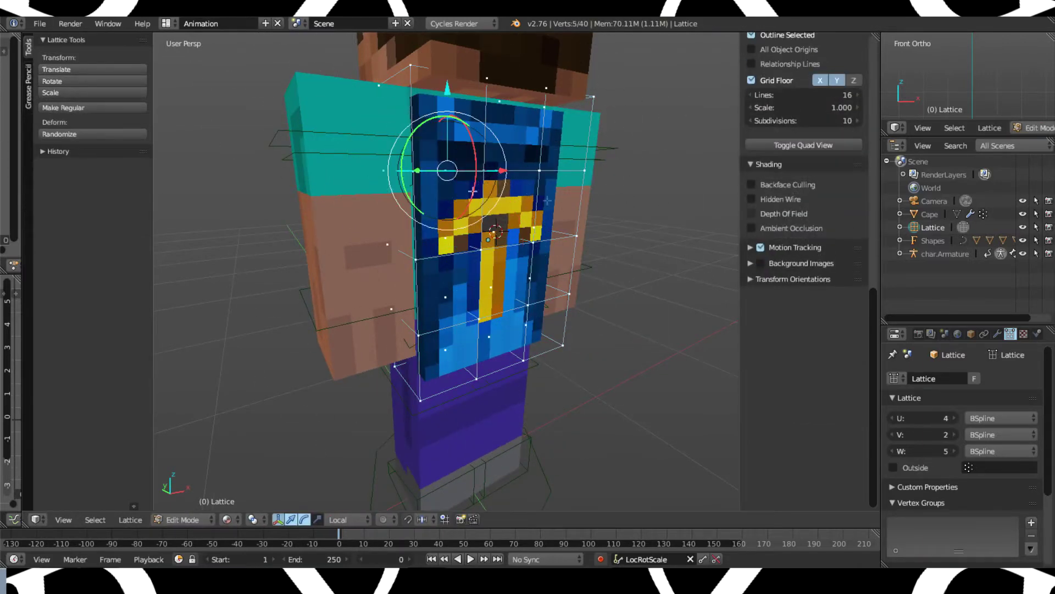
key(g)
right_click(416, 201)
key(Tab)
- Select the cape and add a Lattice modifier to it
middle_drag(616, 264, 576, 265)
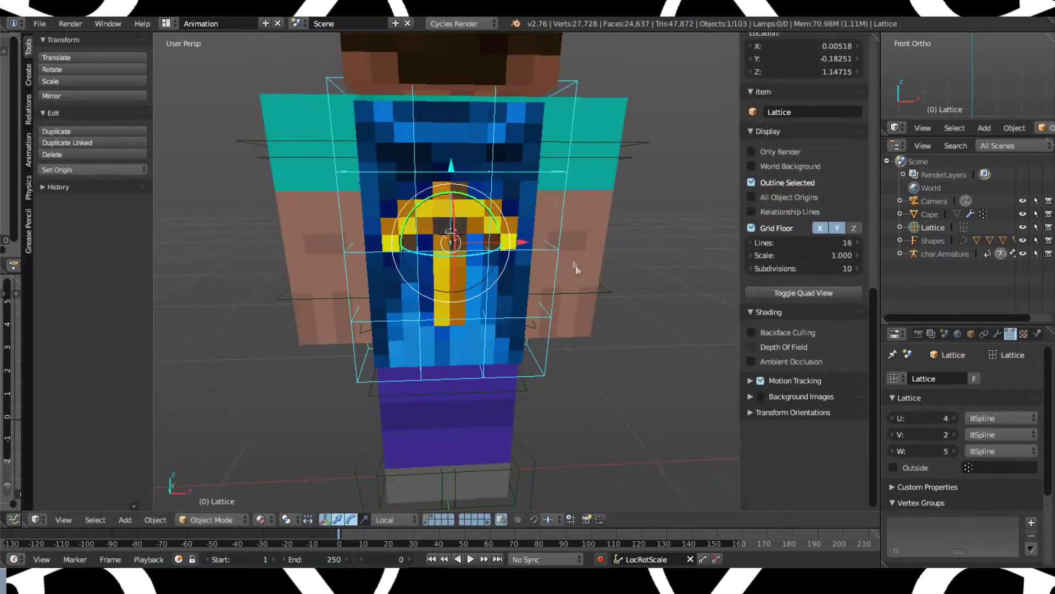
right_click(462, 168)
middle_drag(476, 208, 461, 168)
key(Tab)
middle_drag(554, 260, 579, 262)
key(Tab)
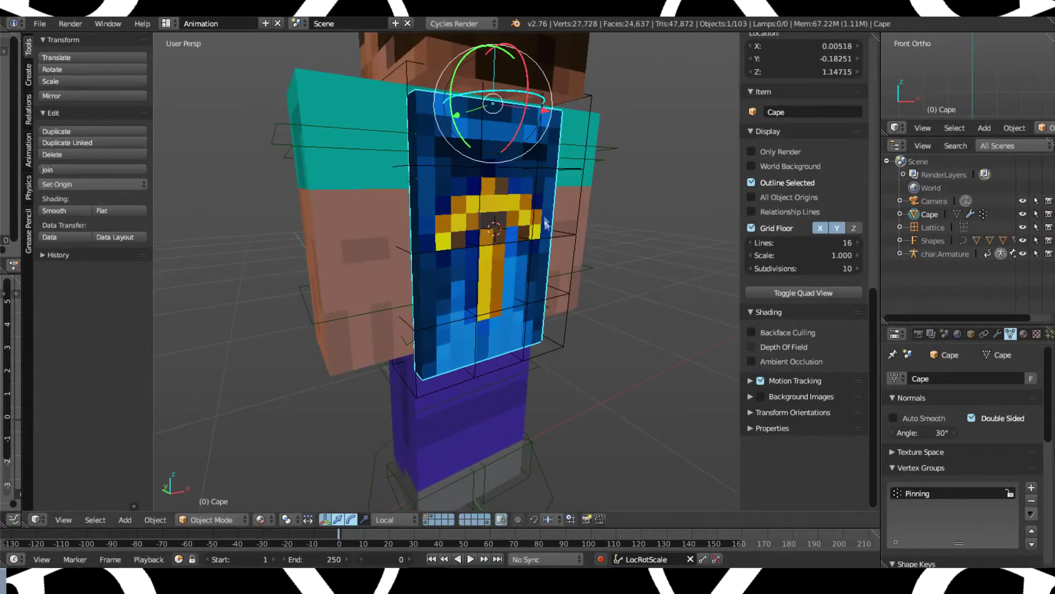
click(998, 334)
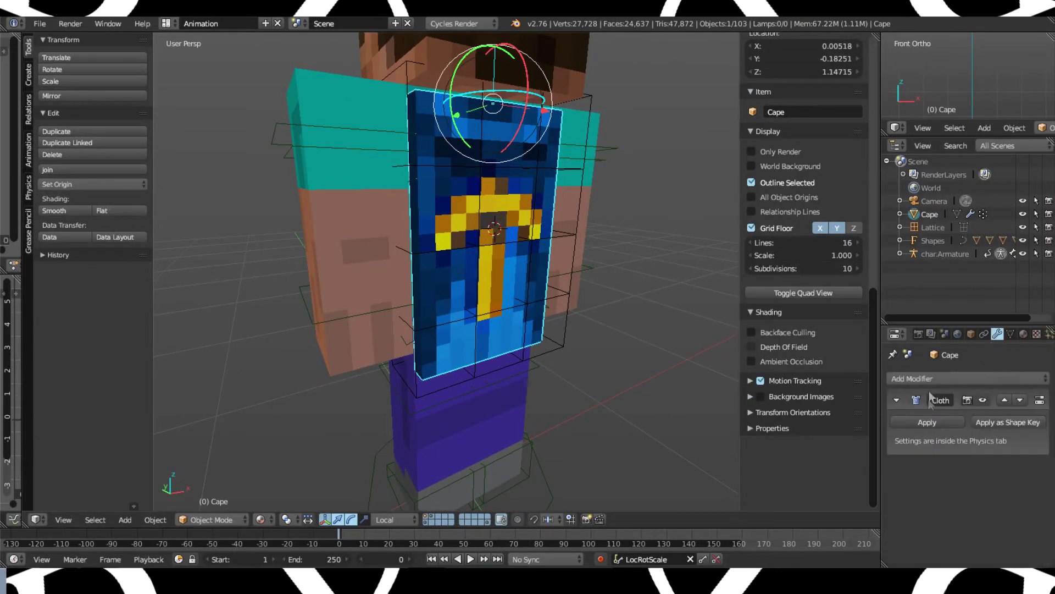
click(925, 378)
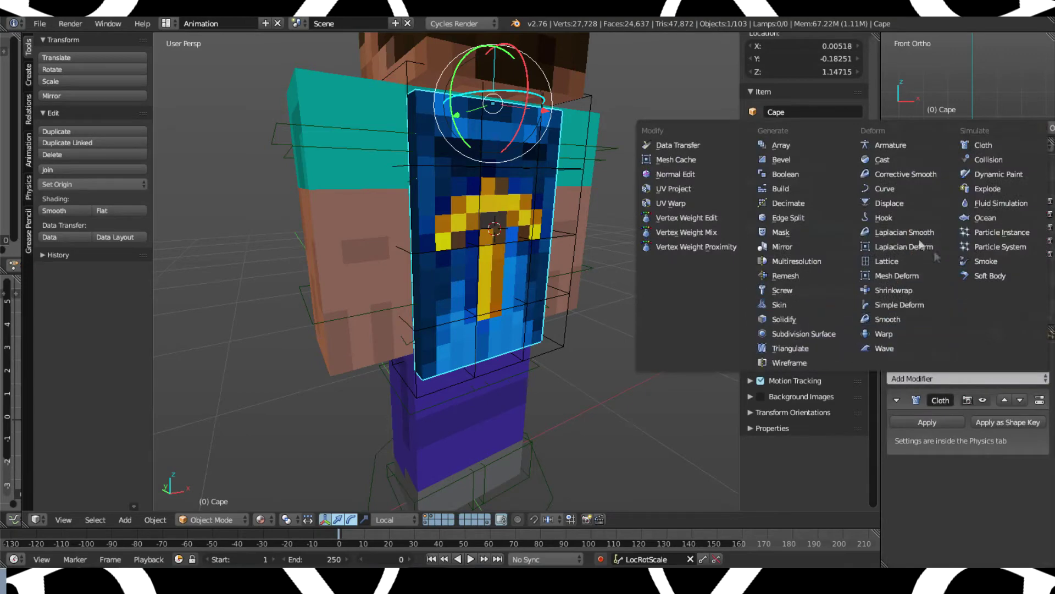
click(907, 261)
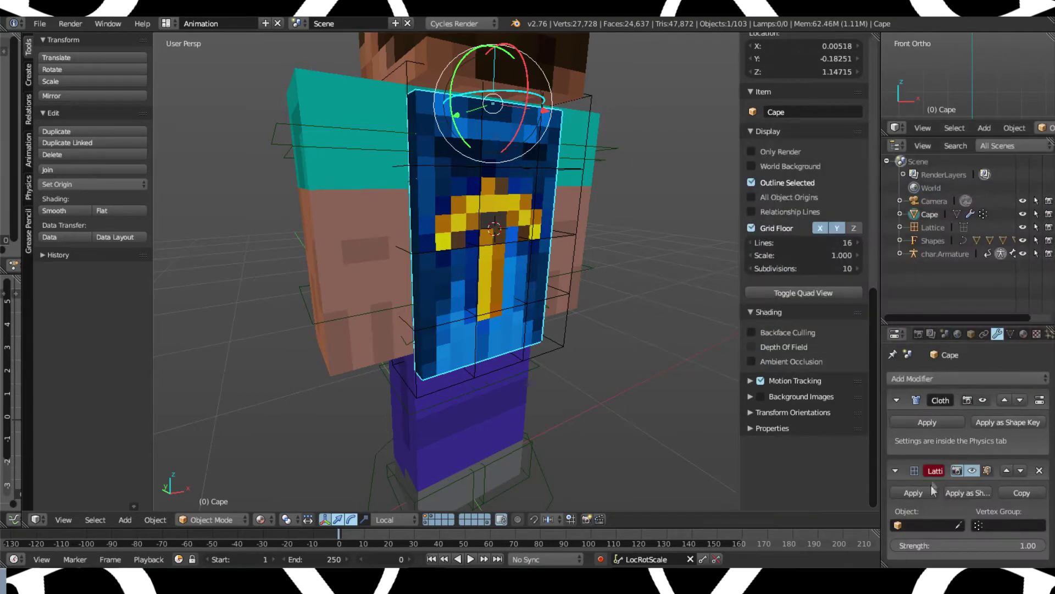
- Set the Lattice object as the target of the cape's Lattice modifier
click(960, 525)
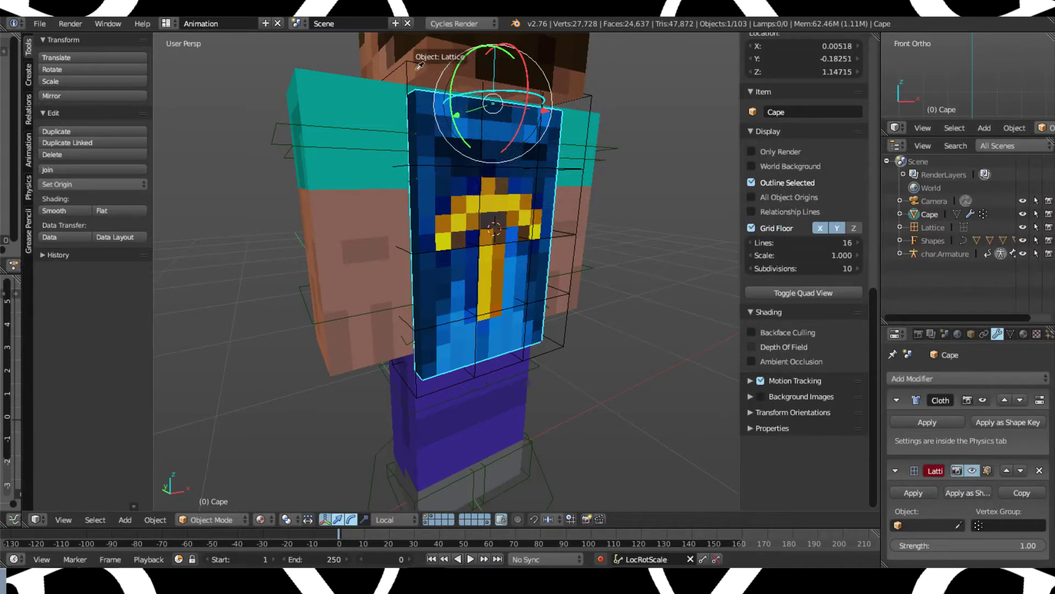
click(914, 521)
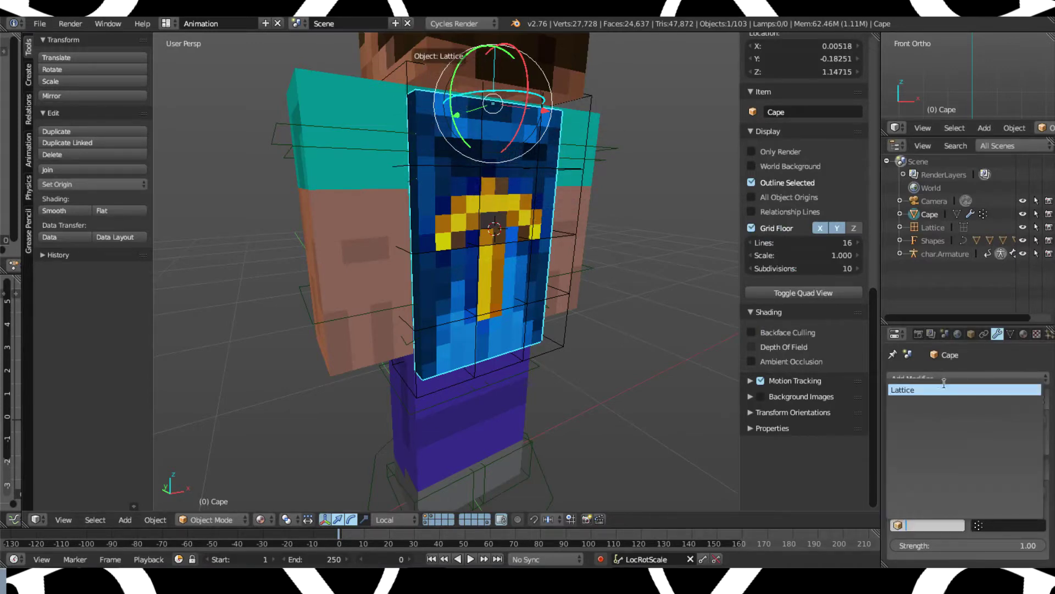
click(902, 388)
mouse_move(495, 248)
middle_down()
mouse_move(414, 251)
mouse_move(479, 259)
middle_up()
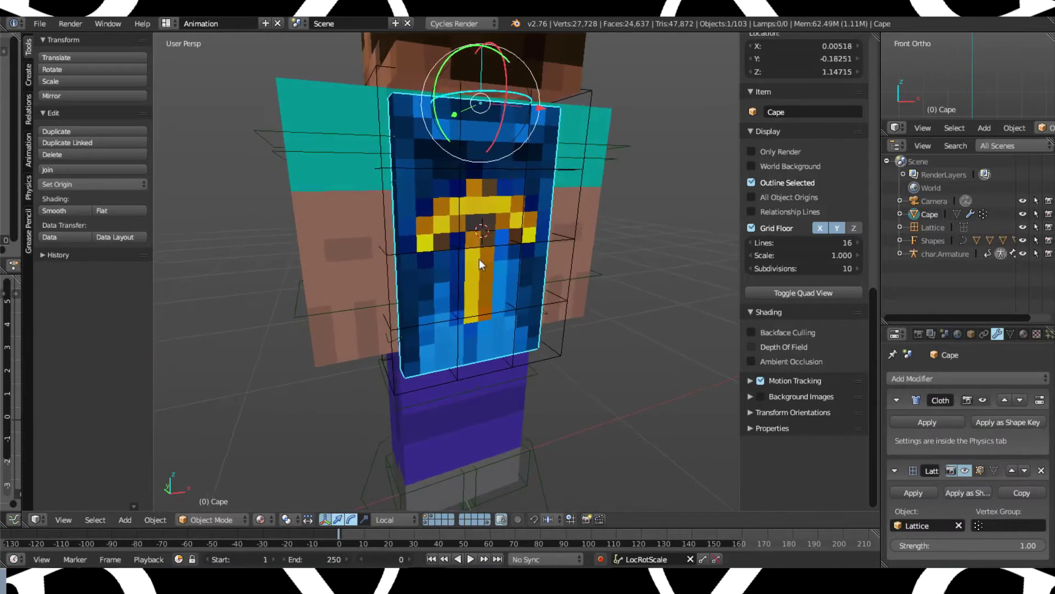
key(Tab)
key(Tab)
scroll(570, 243, up, 1)
middle_drag(571, 243, 586, 240)
scroll(586, 242, down, 2)
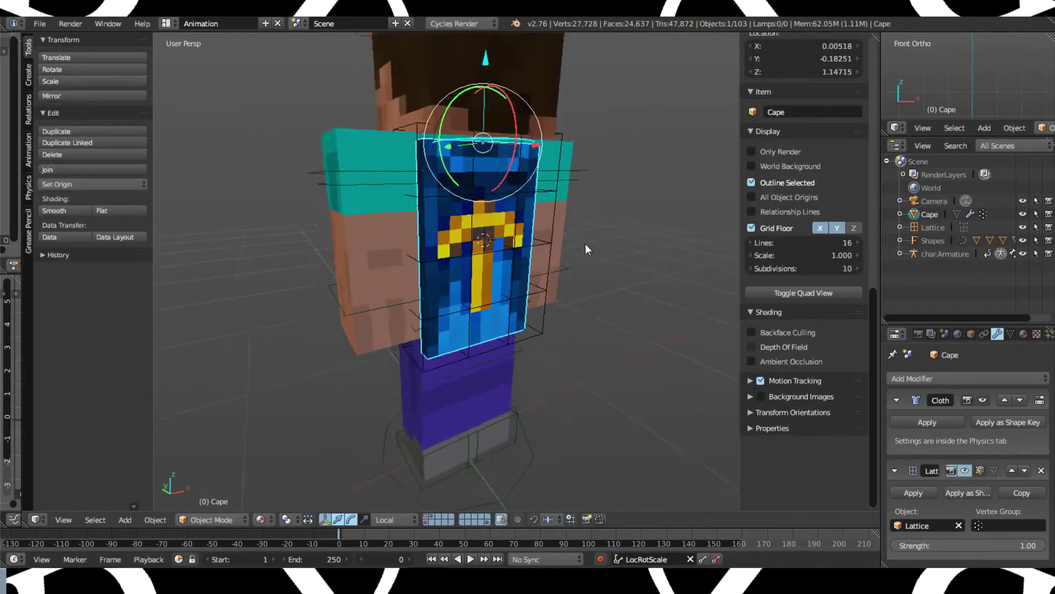
- Select the lattice and try deforming the cape by moving two upper side control points, then leave Edit Mode
right_click(415, 133)
mouse_move(515, 180)
middle_down()
mouse_move(463, 176)
mouse_move(513, 179)
middle_up()
scroll(494, 189, up, 1)
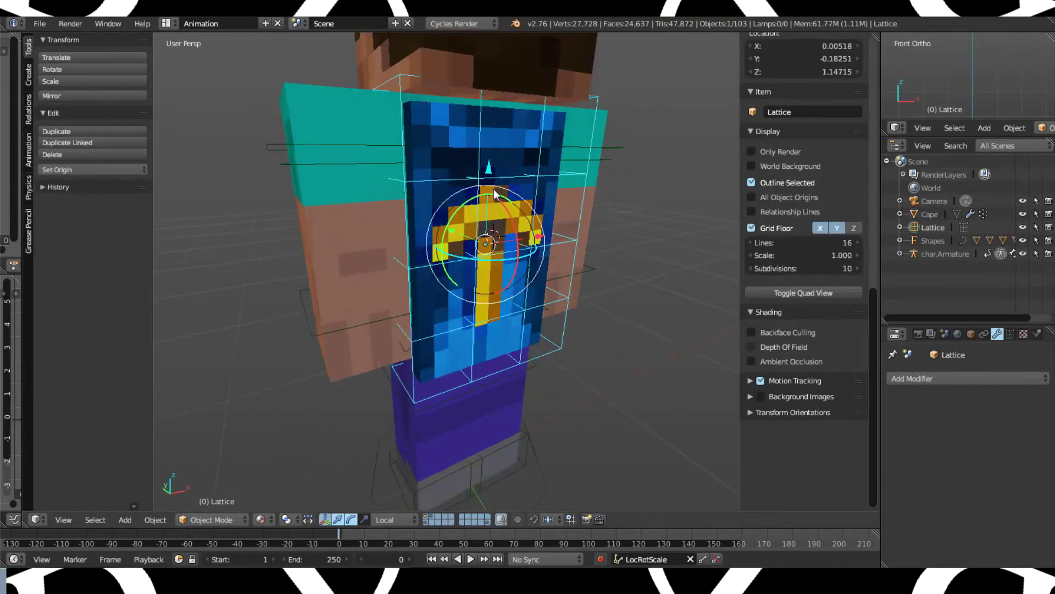
key(Tab)
scroll(493, 189, down, 2)
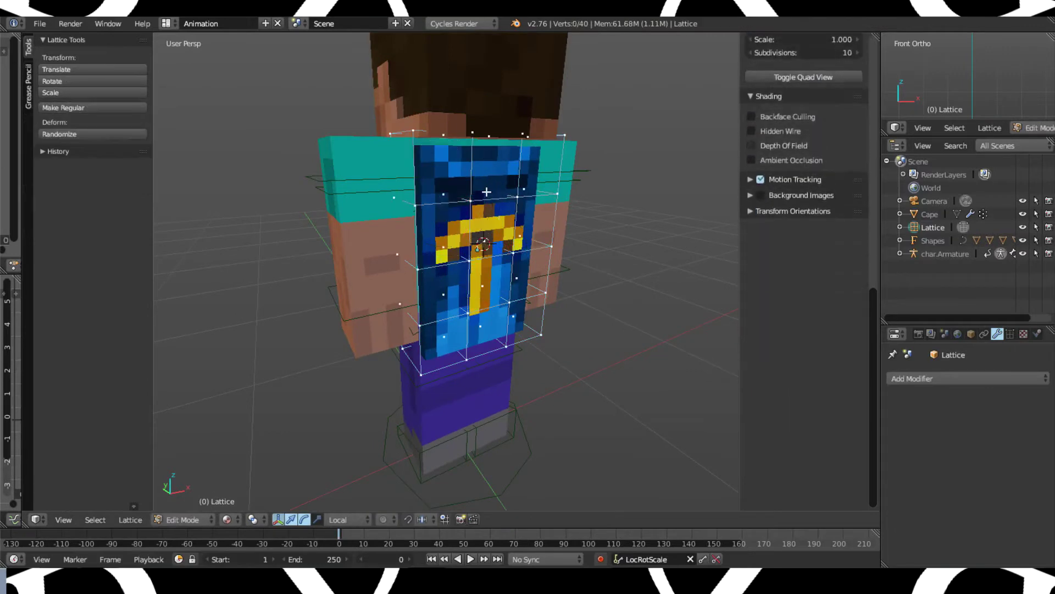
drag(398, 197, 410, 201)
right_click(412, 202)
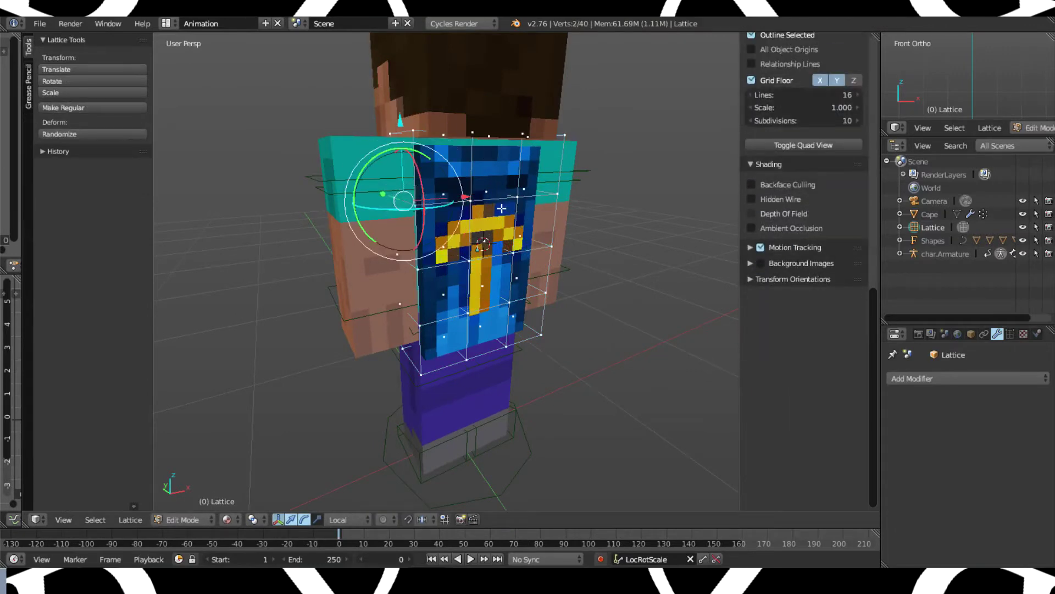
key(g)
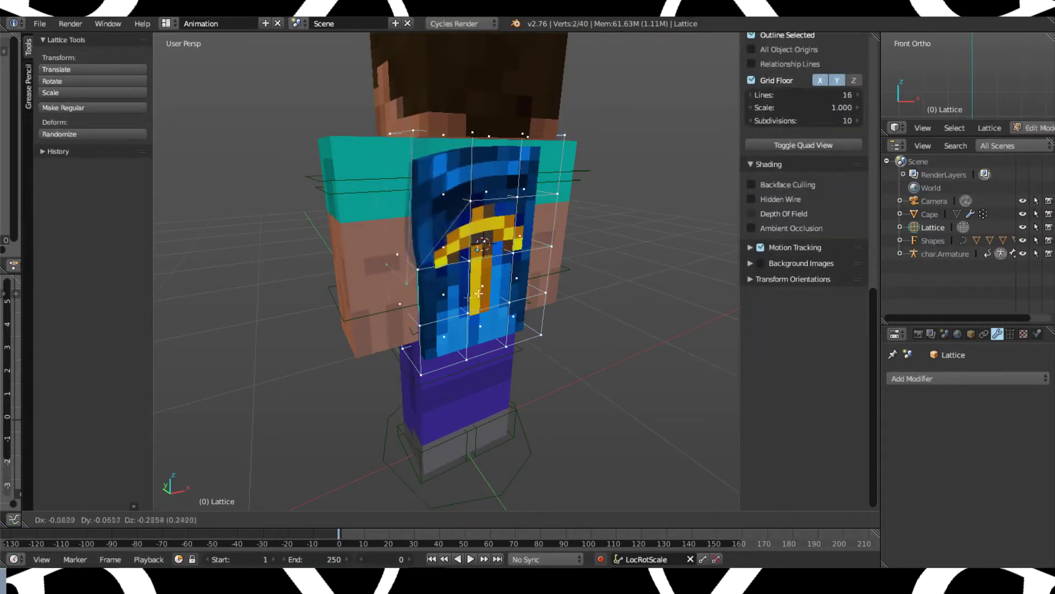
key(o)
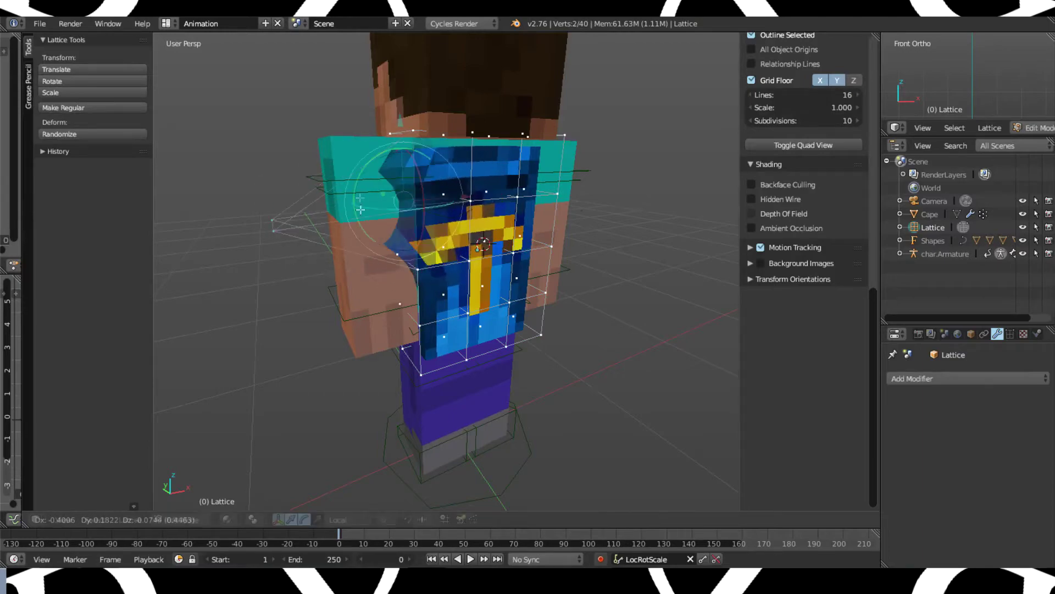
right_click(360, 204)
key(Tab)
- Select the cape together with the lattice and try moving both away from the character's back
middle_drag(634, 232, 484, 289)
scroll(562, 248, up, 1)
shift+right_click(443, 139)
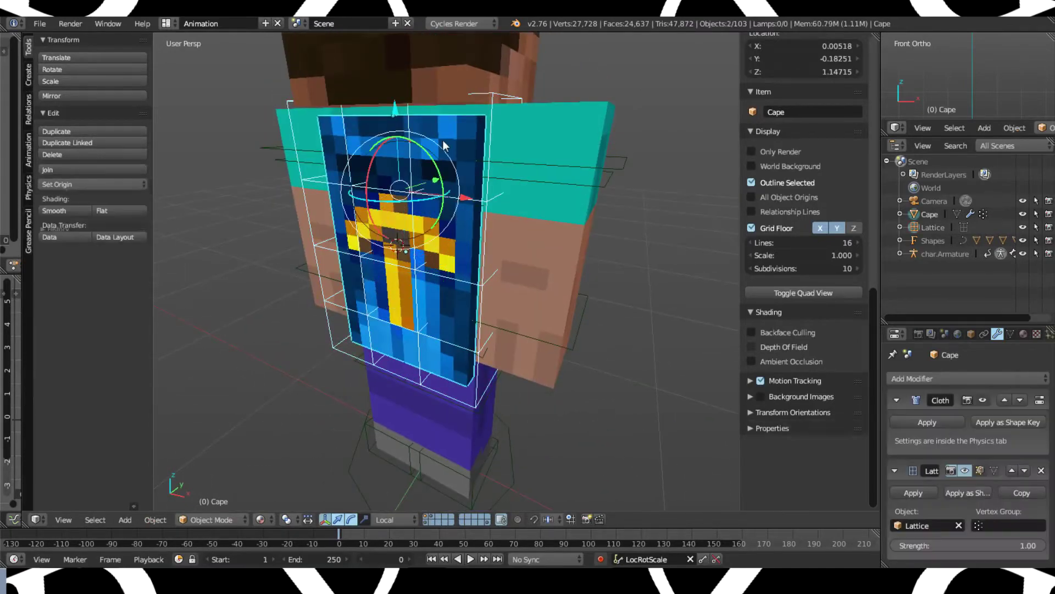
middle_drag(443, 139, 461, 233)
key(g)
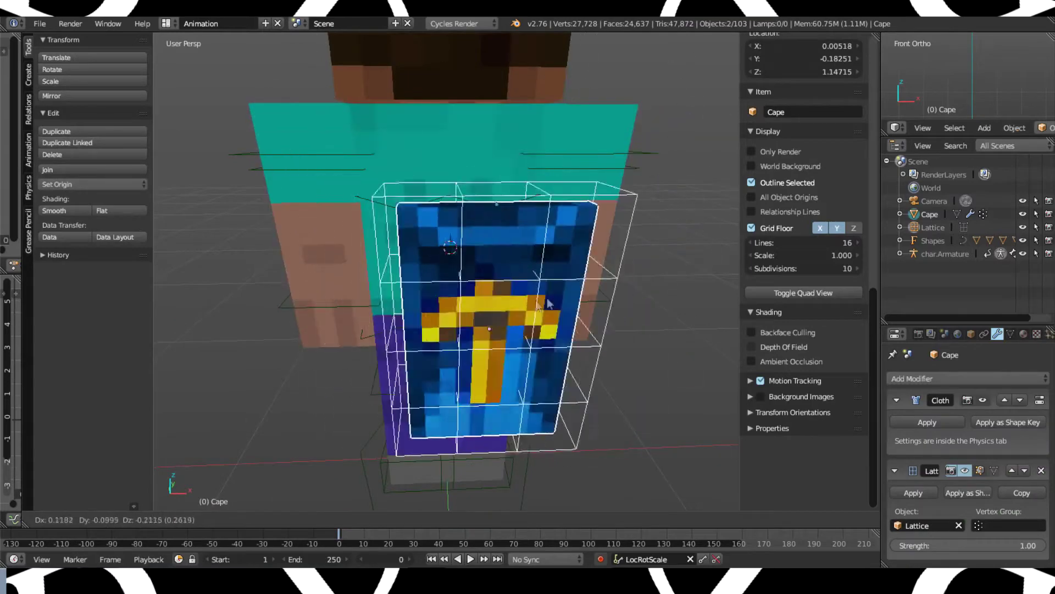
right_click(385, 231)
- Try rotating the cape and lattice together away from the character's back, viewed from the side
middle_drag(385, 231, 562, 114)
key(r)
key(r)
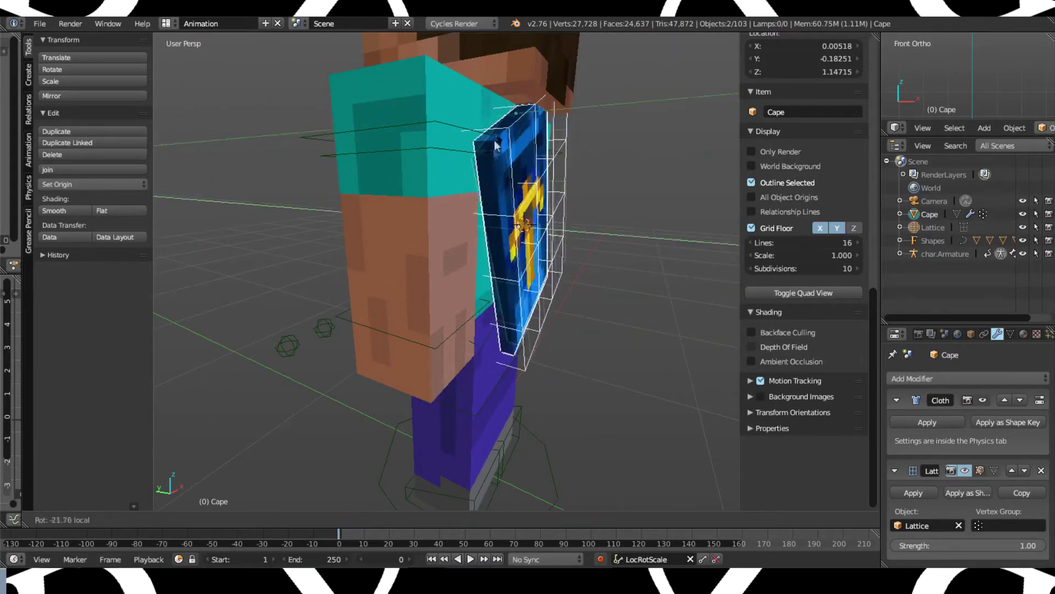
right_click(503, 158)
middle_drag(541, 131, 496, 137)
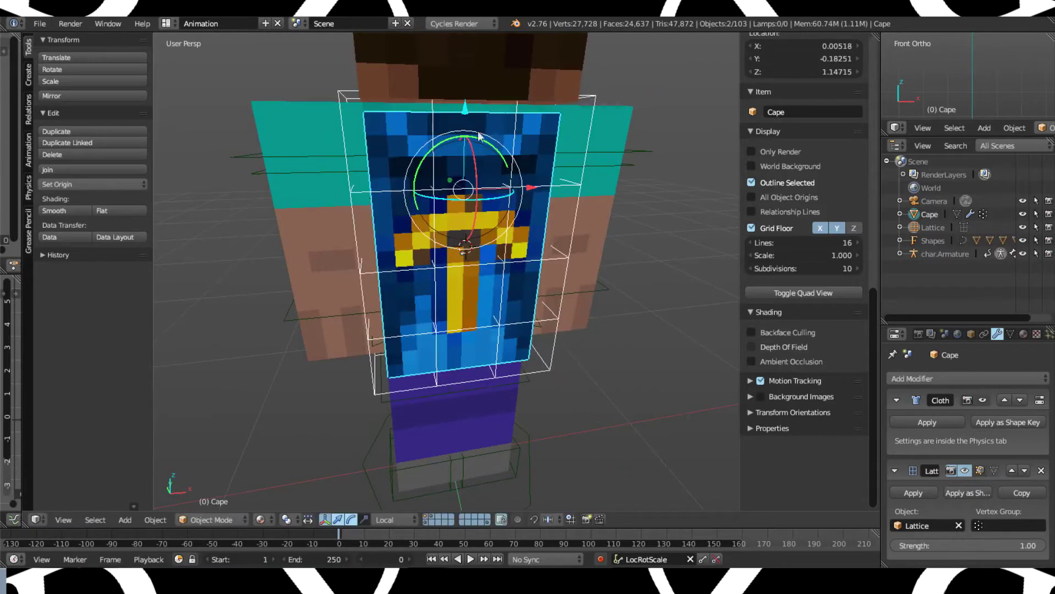
drag(492, 142, 507, 102)
right_click(455, 117)
middle_drag(455, 117, 571, 105)
key(r)
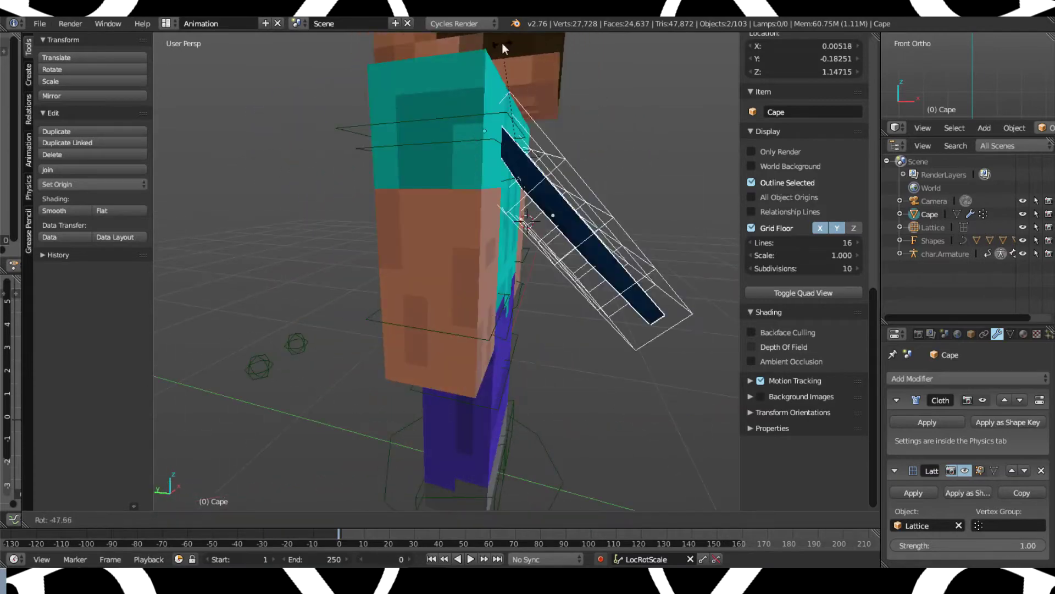
right_click(474, 86)
- Select only the lattice and enter its Edit Mode with all control points deselected
middle_drag(577, 110, 533, 183)
key(Tab)
key(Tab)
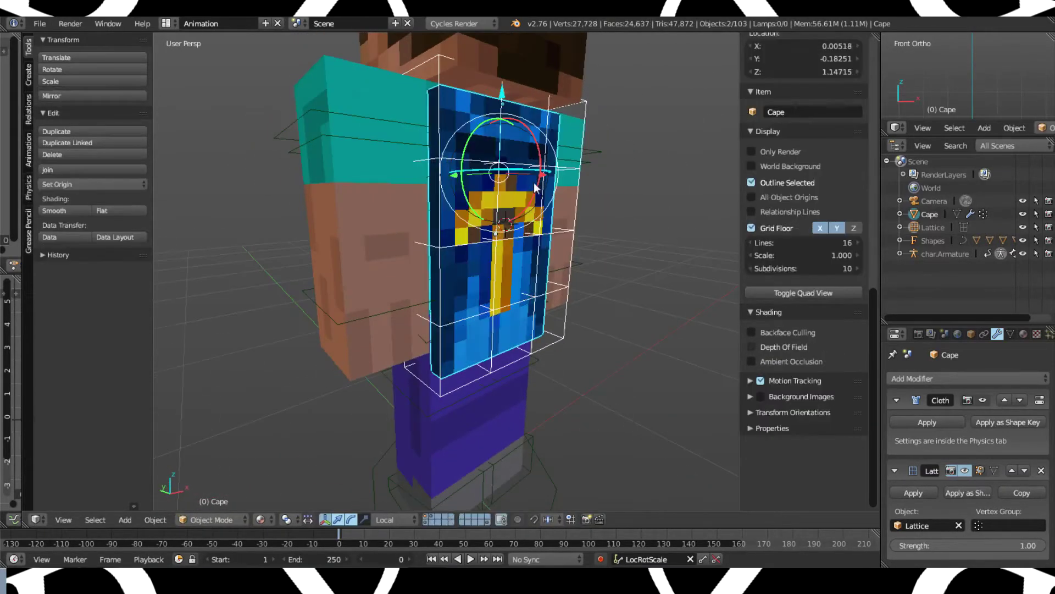
right_click(442, 62)
middle_drag(441, 63, 473, 67)
key(Tab)
middle_drag(485, 158, 405, 149)
key(a)
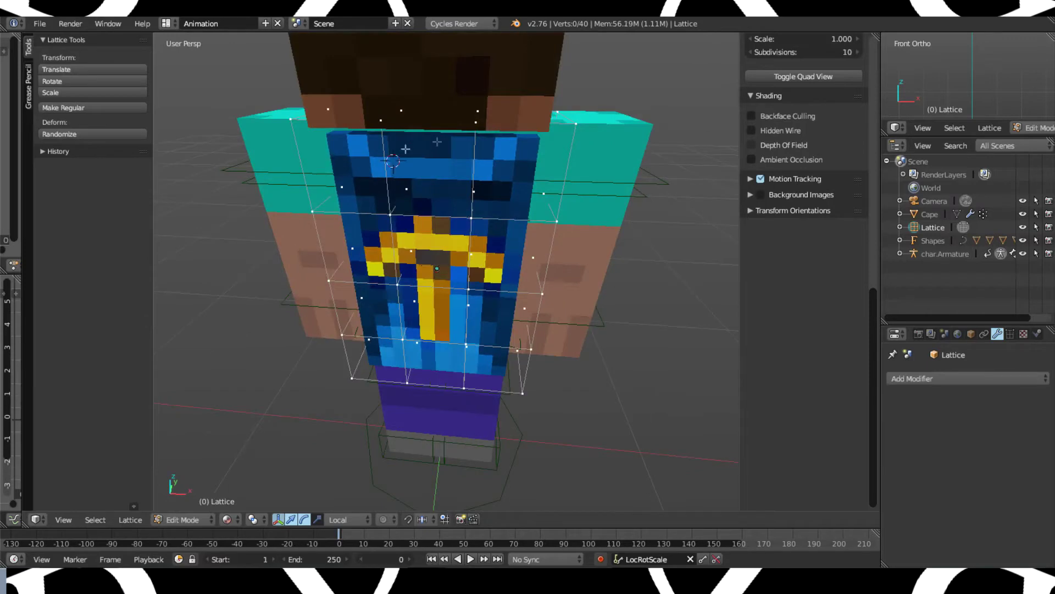
key(c)
mouse_move(381, 181)
mouse_down()
mouse_move(352, 199)
mouse_move(400, 196)
mouse_move(484, 165)
mouse_up()
right_click(399, 196)
key(a)
key(a)
drag(462, 174, 500, 173)
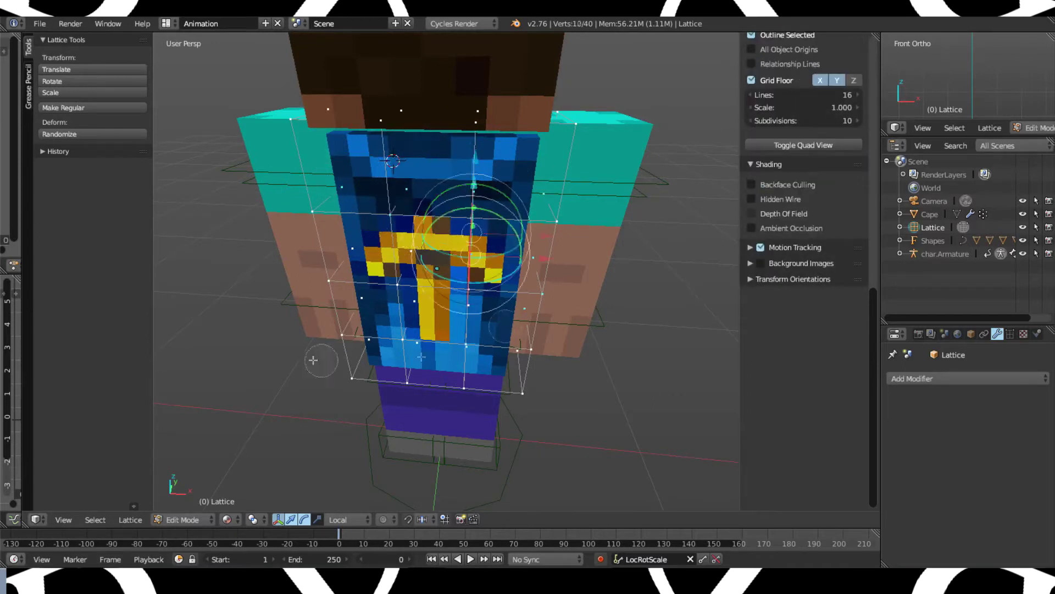
key(a)
middle_drag(577, 309, 701, 323)
drag(496, 133, 510, 218)
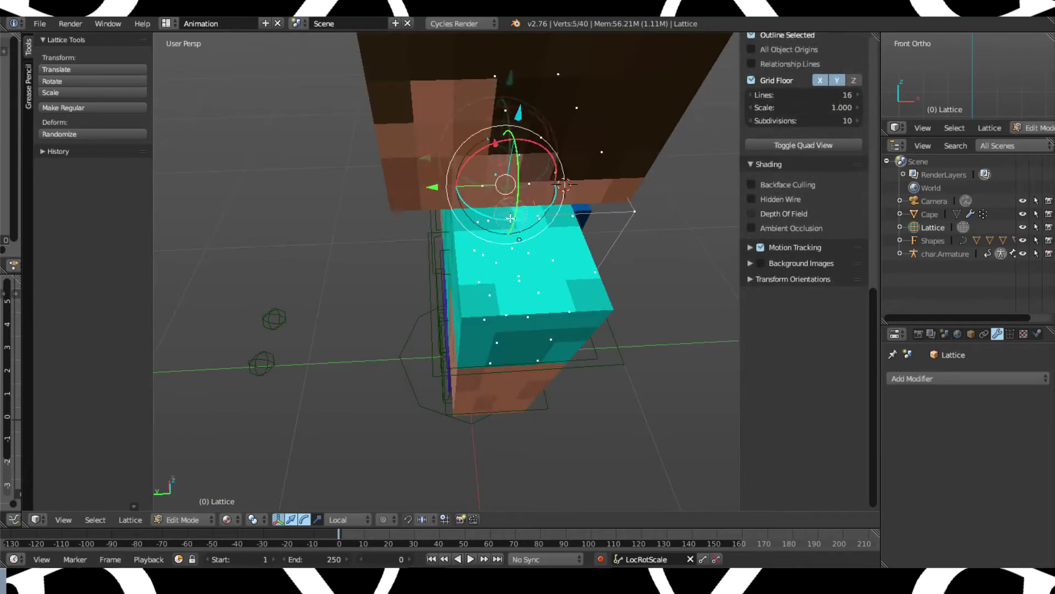
middle_drag(591, 190, 456, 147)
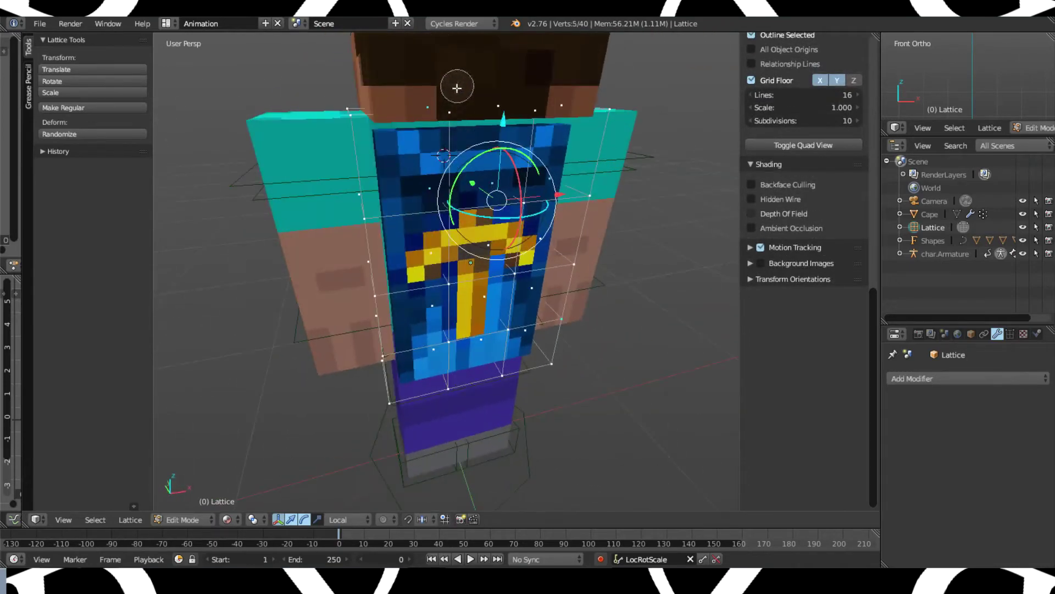
middle_drag(450, 256, 497, 245)
key(a)
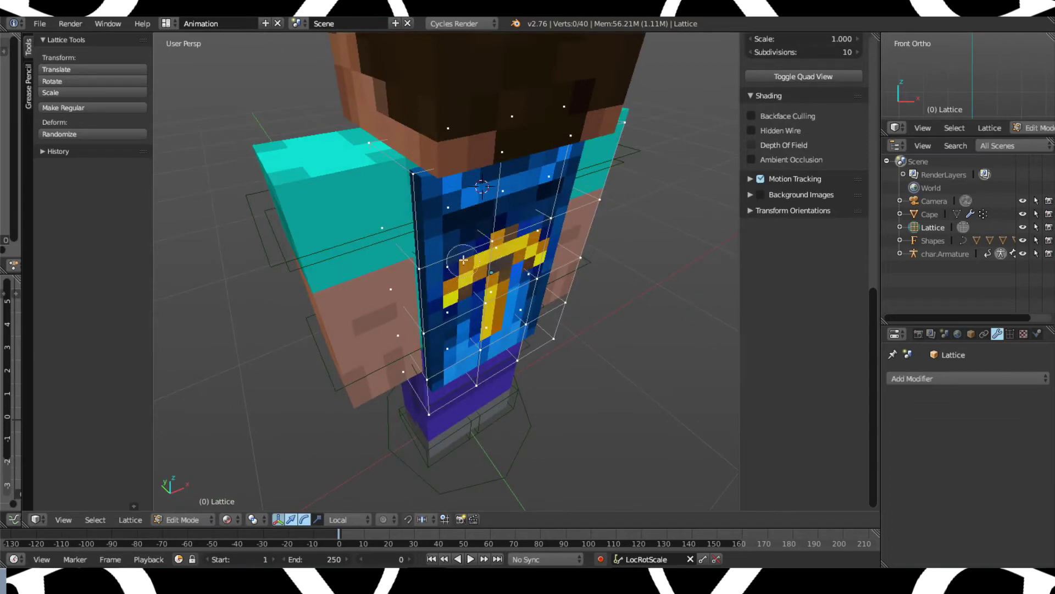
middle_drag(508, 268, 495, 269)
scroll(502, 258, up, 5)
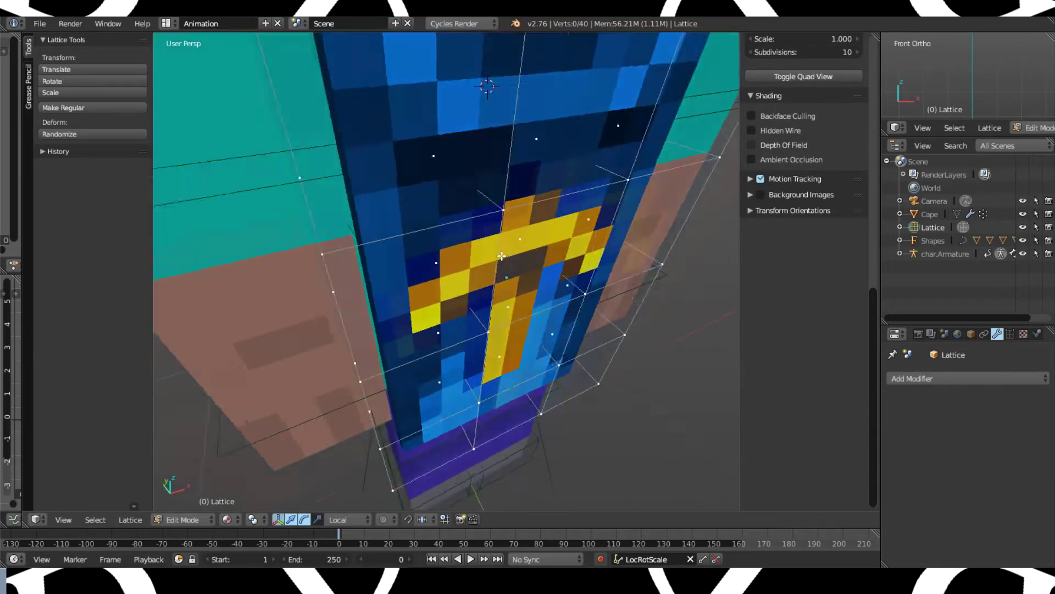
scroll(502, 252, down, 6)
middle_drag(492, 236, 502, 236)
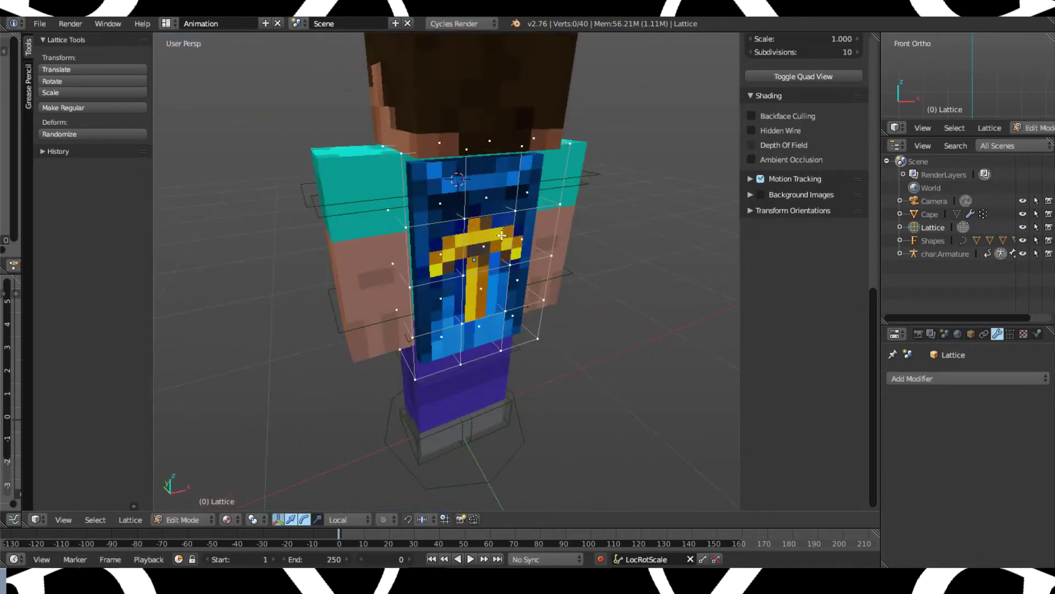
mouse_move(539, 198)
middle_down()
mouse_move(572, 189)
mouse_move(571, 206)
mouse_move(403, 169)
mouse_move(418, 198)
mouse_move(516, 234)
mouse_move(491, 214)
mouse_move(526, 215)
mouse_move(540, 184)
middle_up()
- Select the 24 control points in the lattice's three lower rows
key(a)
key(a)
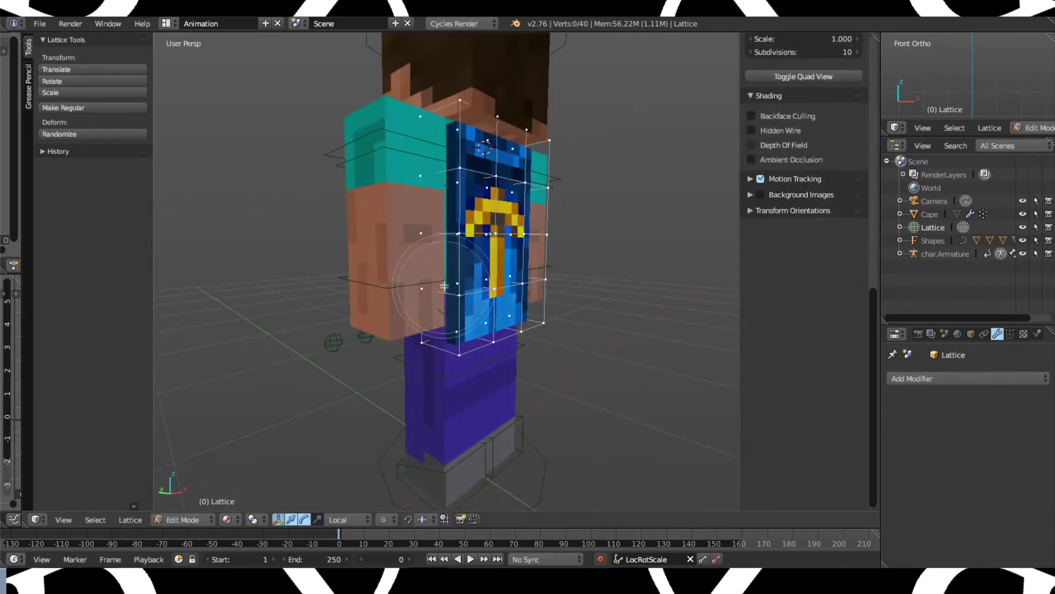
drag(444, 286, 452, 276)
key(Escape)
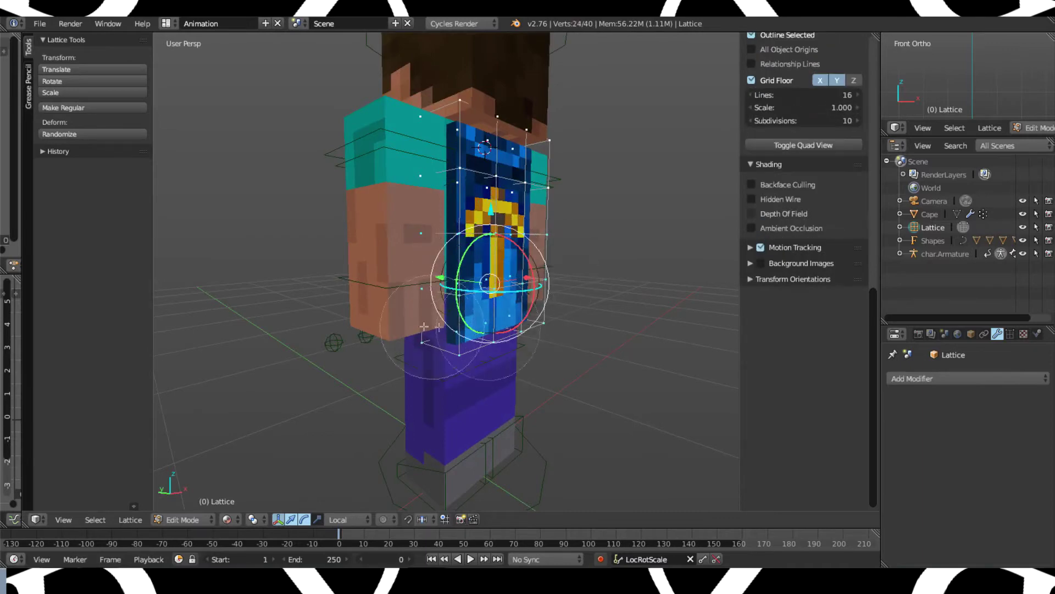
- Try moving and rotating the three lower rows of lattice points freely, checking the cape from the back and side
middle_drag(533, 303, 519, 242)
key(g)
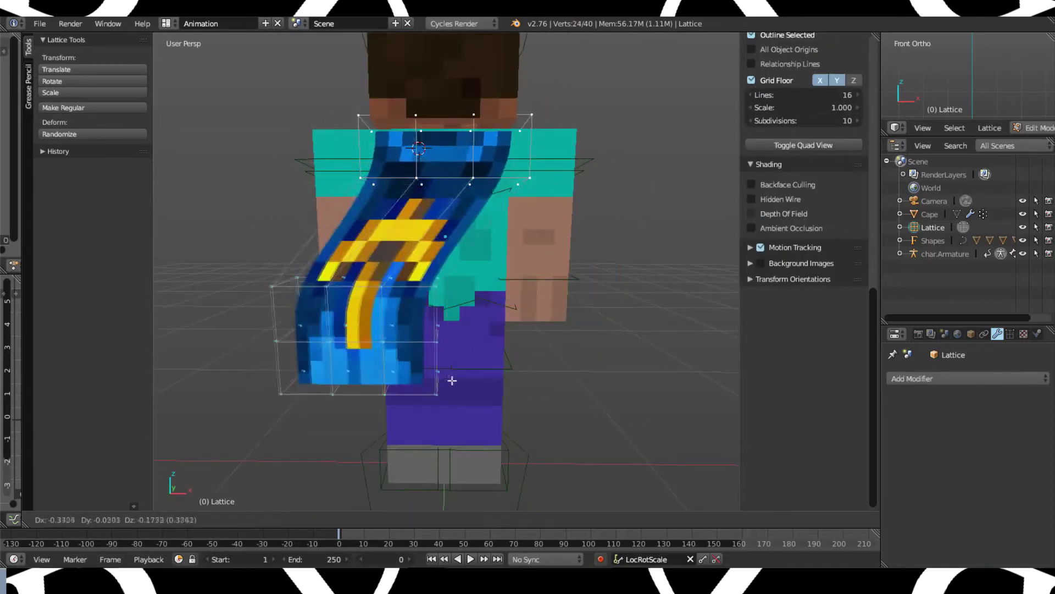
right_click(462, 371)
middle_drag(489, 352, 545, 305)
middle_drag(467, 254, 490, 259)
scroll(579, 229, up, 5)
scroll(548, 272, down, 5)
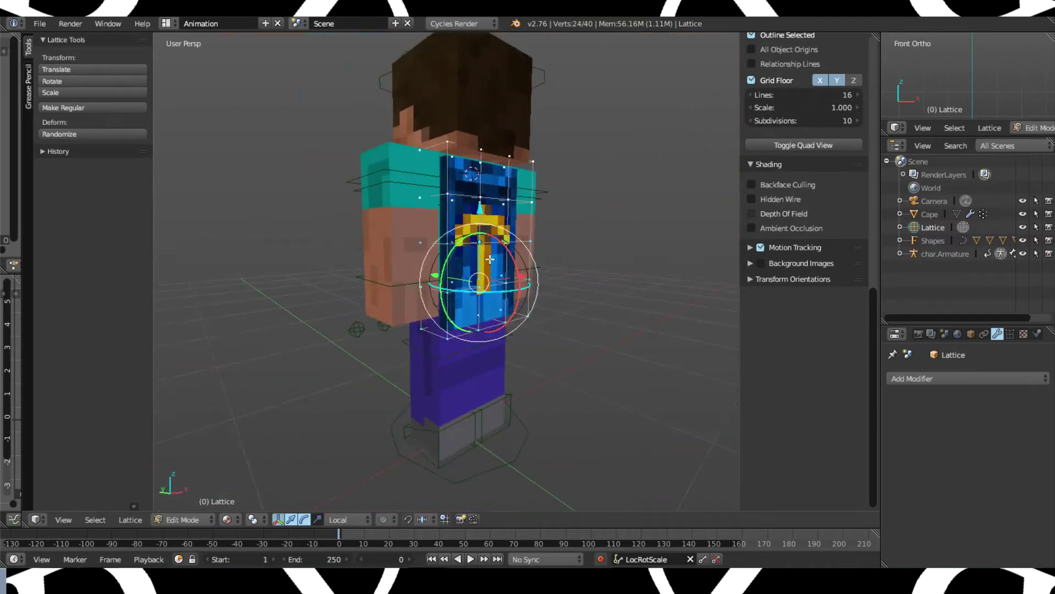
drag(506, 254, 504, 239)
right_click(505, 239)
middle_drag(521, 286, 596, 277)
key(r)
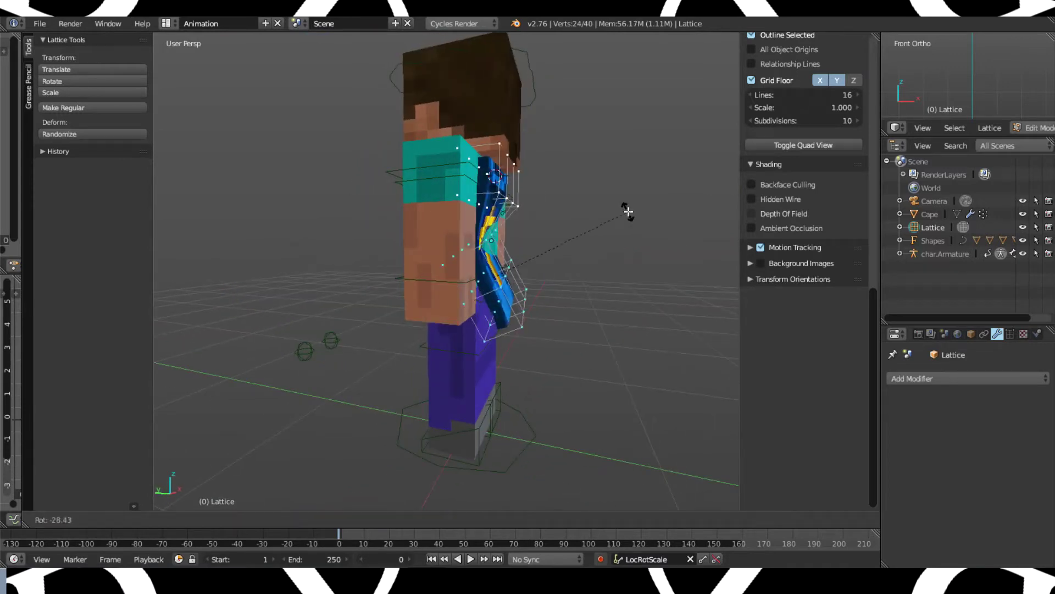
right_click(581, 231)
- Tilt the three lower rows outward in the side view and move them away from the character's back
middle_drag(581, 231, 597, 238)
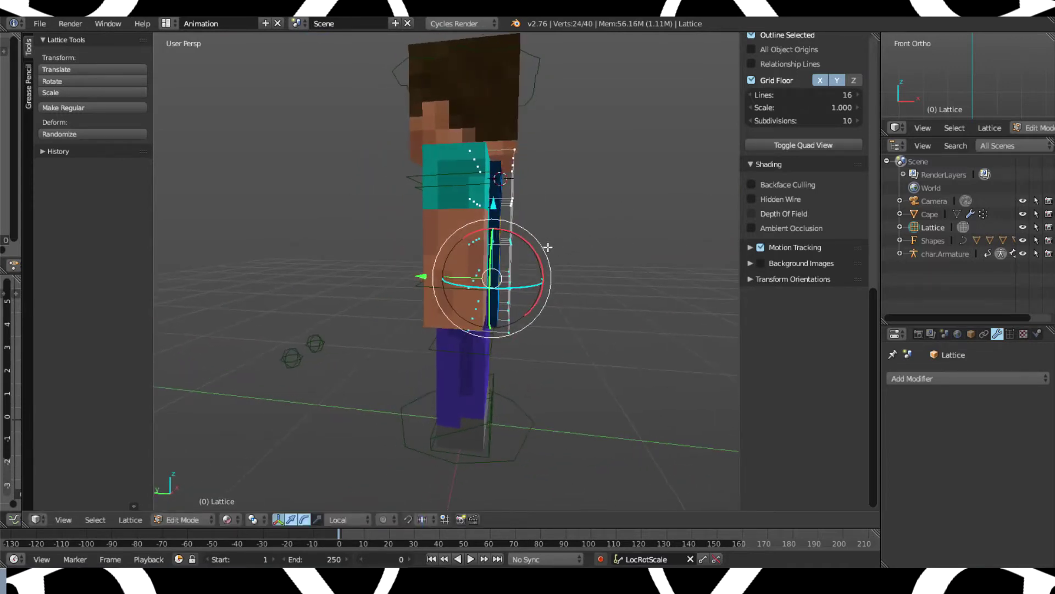
drag(534, 255, 521, 240)
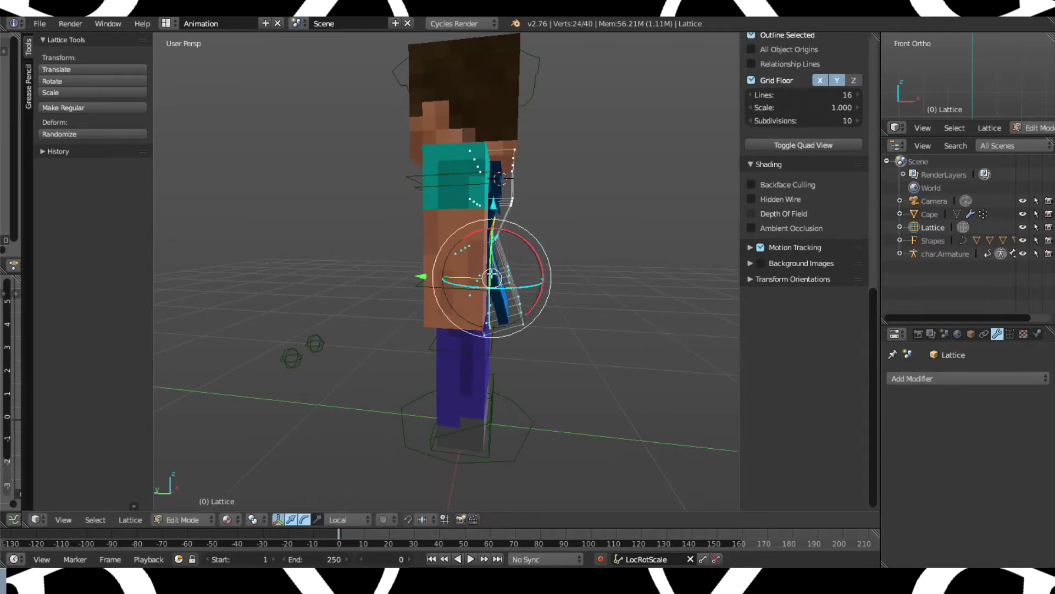
drag(430, 284, 441, 280)
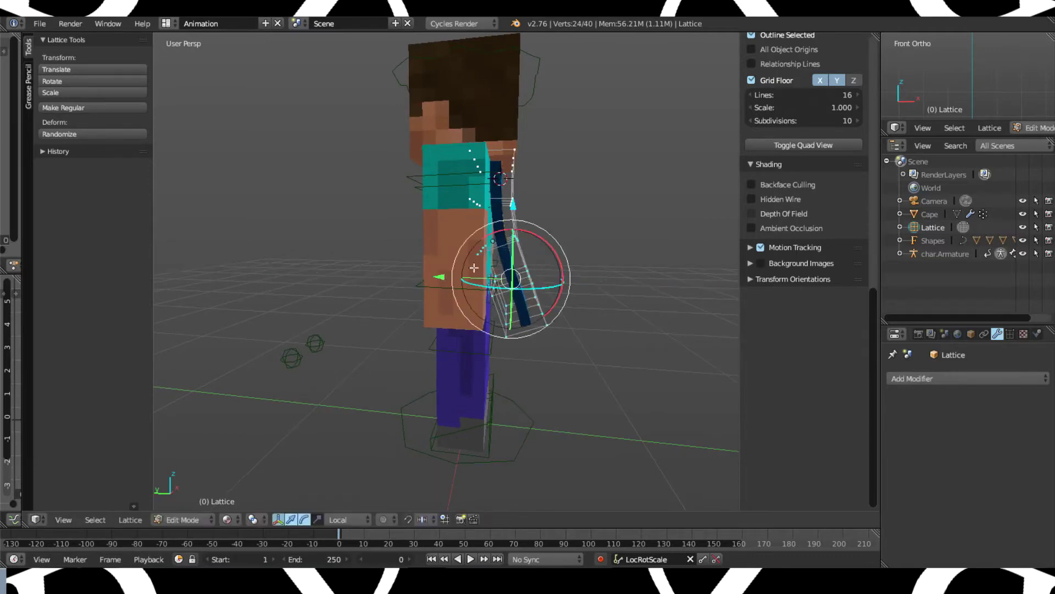
- Try moving the three lower rows freely downward, and undo that move
middle_drag(599, 270, 405, 338)
key(g)
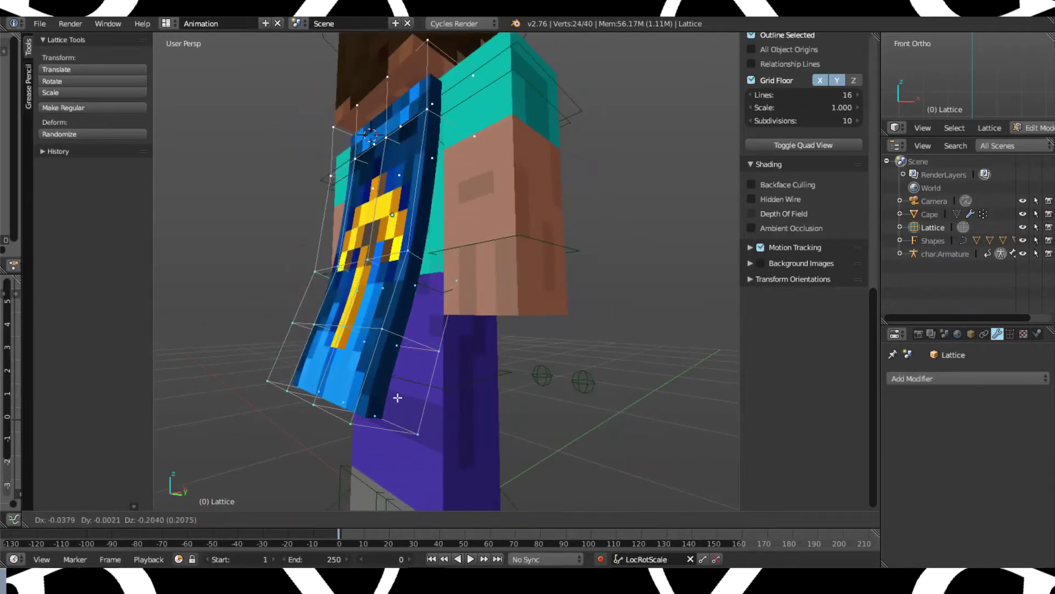
click(390, 402)
middle_drag(390, 402, 510, 400)
right_click(523, 401)
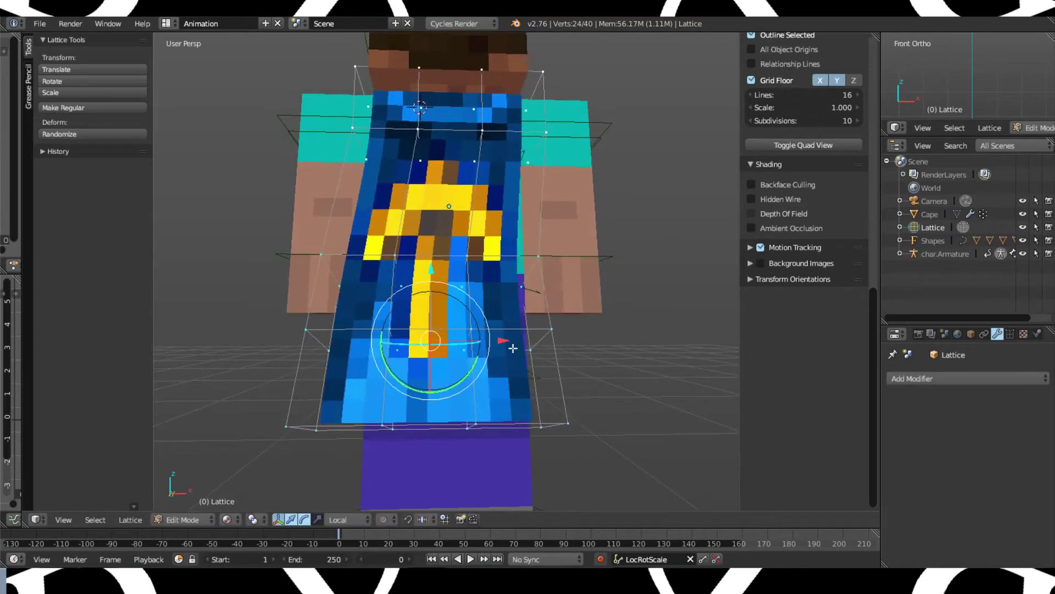
key(ctrl+z)
- Move the three lower rows down about 0.10 along the lattice's local Z axis to lengthen the cape
key(g)
key(z)
key(z)
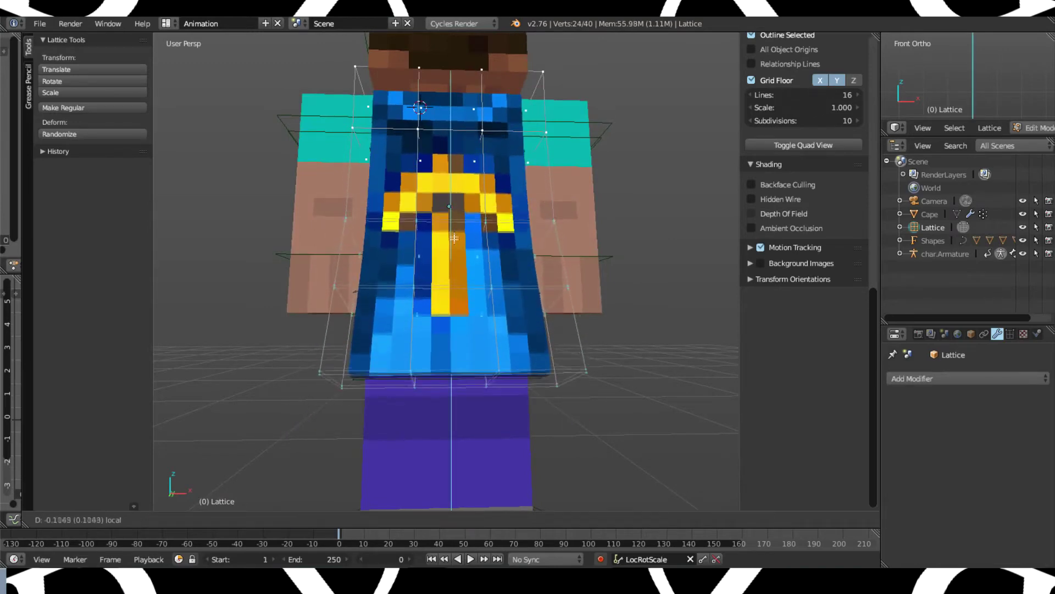
click(454, 237)
middle_drag(454, 237, 515, 351)
- Try swinging the cape's lower part sideways by moving and rotating only the lattice's two lowest rows
middle_drag(472, 319, 467, 269)
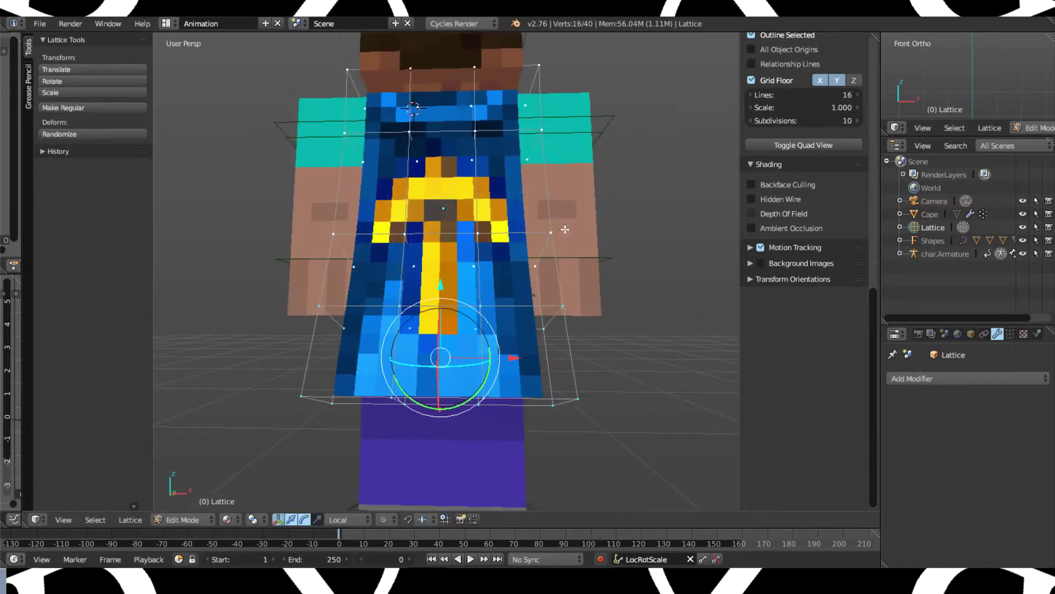
key(g)
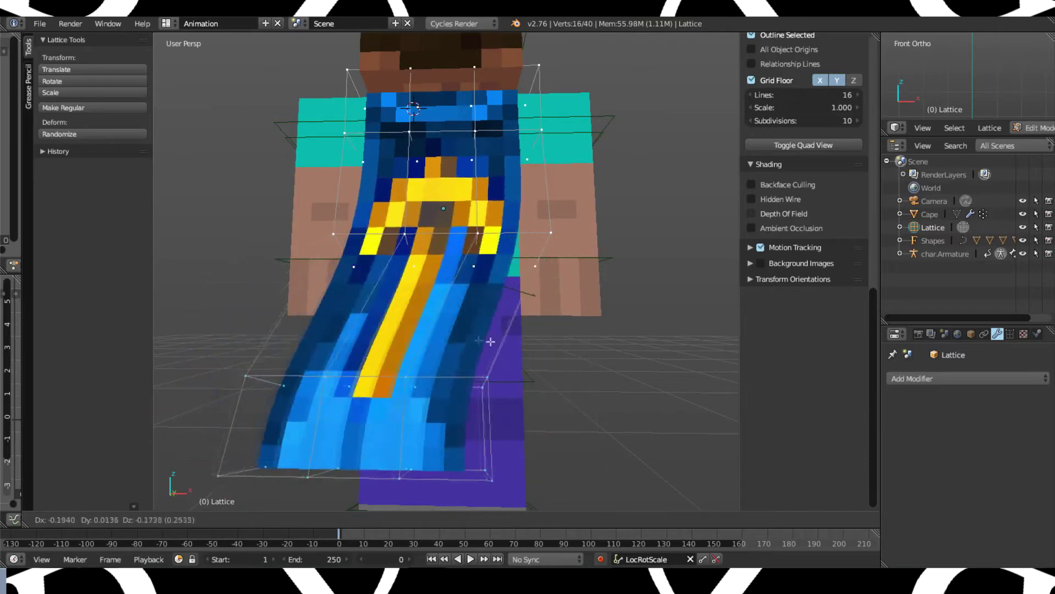
key(r)
click(576, 325)
key(g)
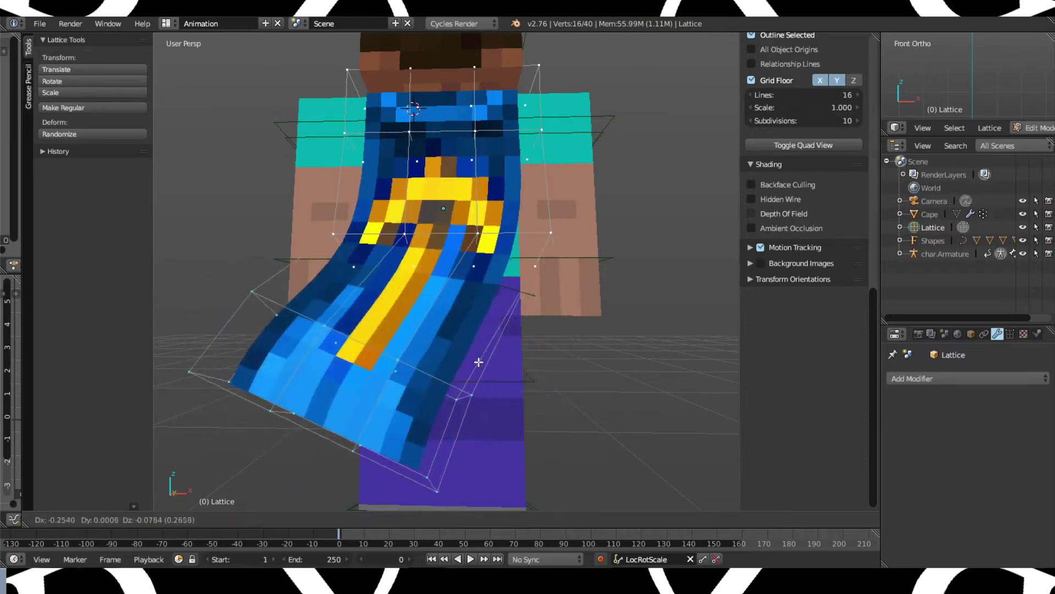
right_click(503, 357)
key(r)
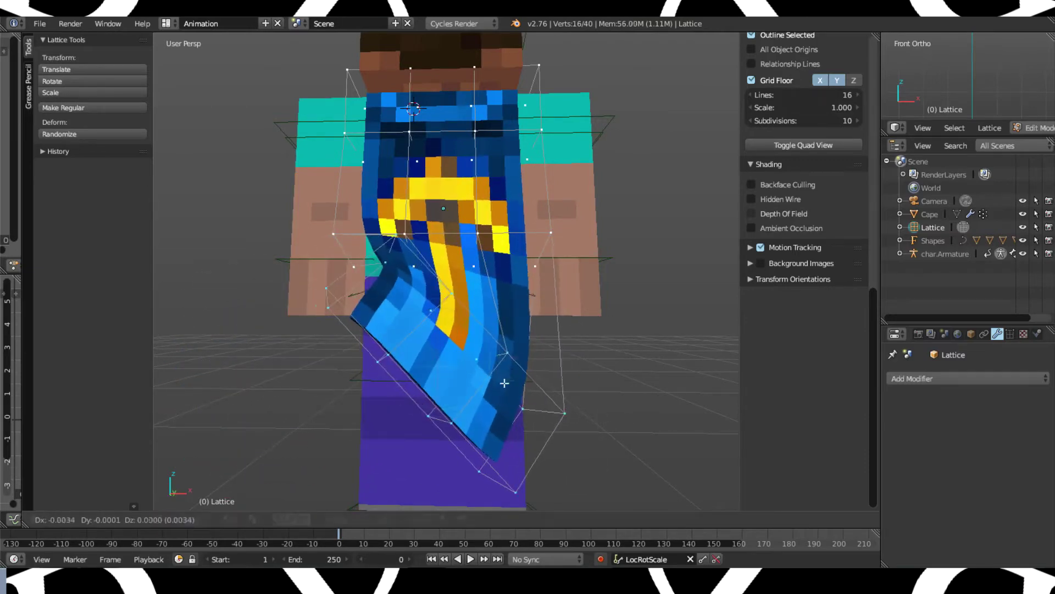
click(405, 412)
mouse_move(405, 412)
middle_down()
mouse_move(548, 415)
mouse_move(415, 414)
middle_up()
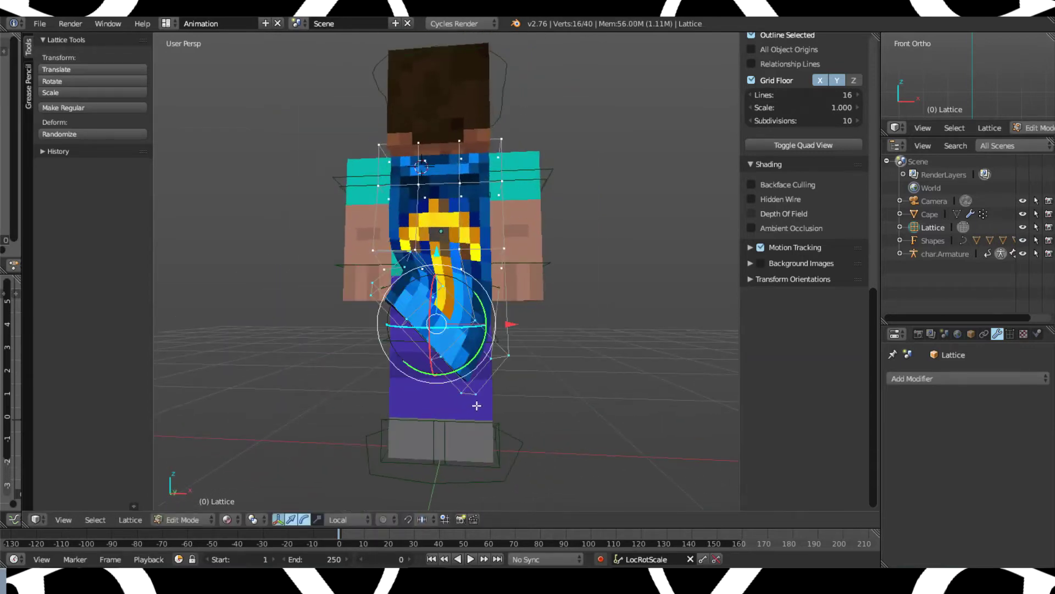
- Scale the two lowest rows up slightly and enlarge the bottom row alone further to flare the cape's hem
key(s)
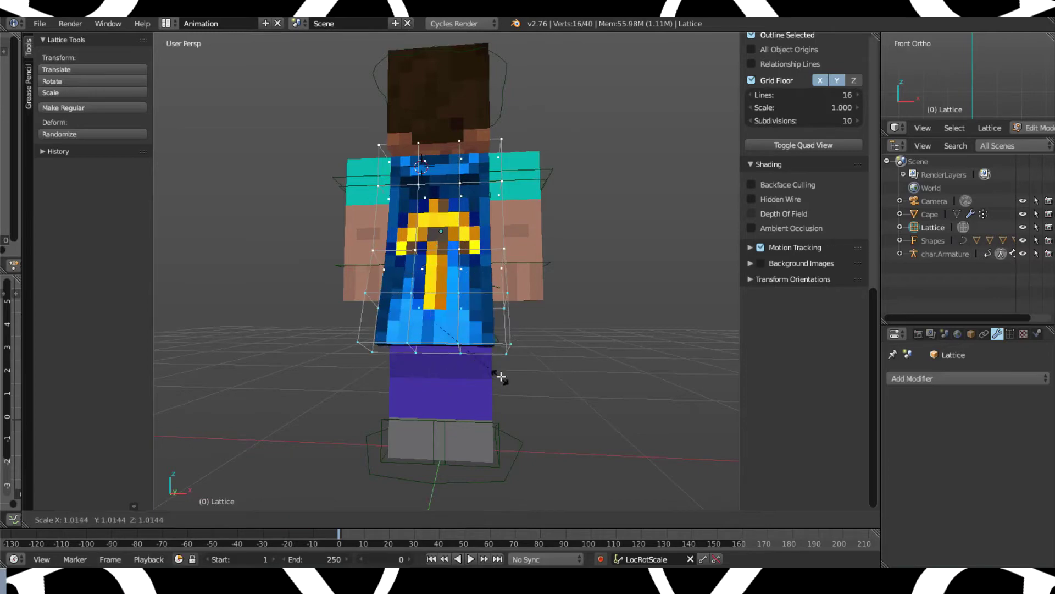
click(495, 379)
scroll(500, 384, up, 4)
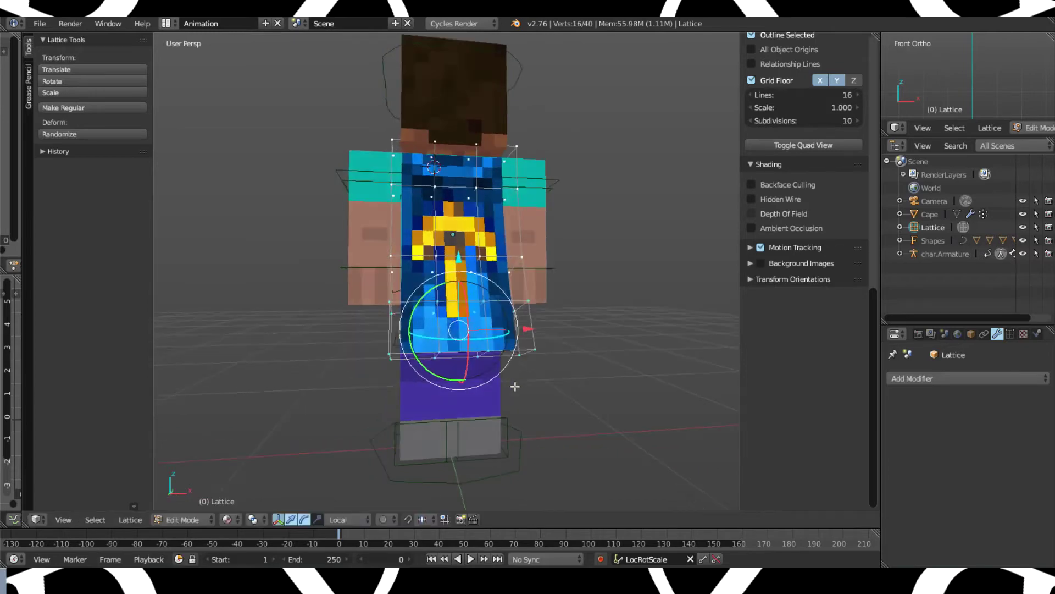
middle_drag(500, 388, 417, 325)
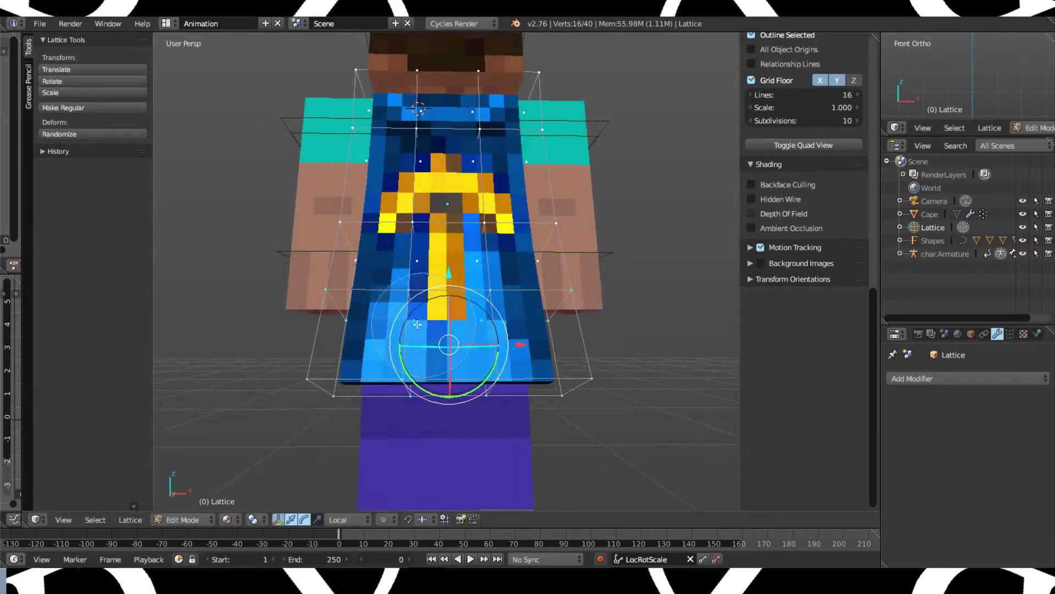
key(s)
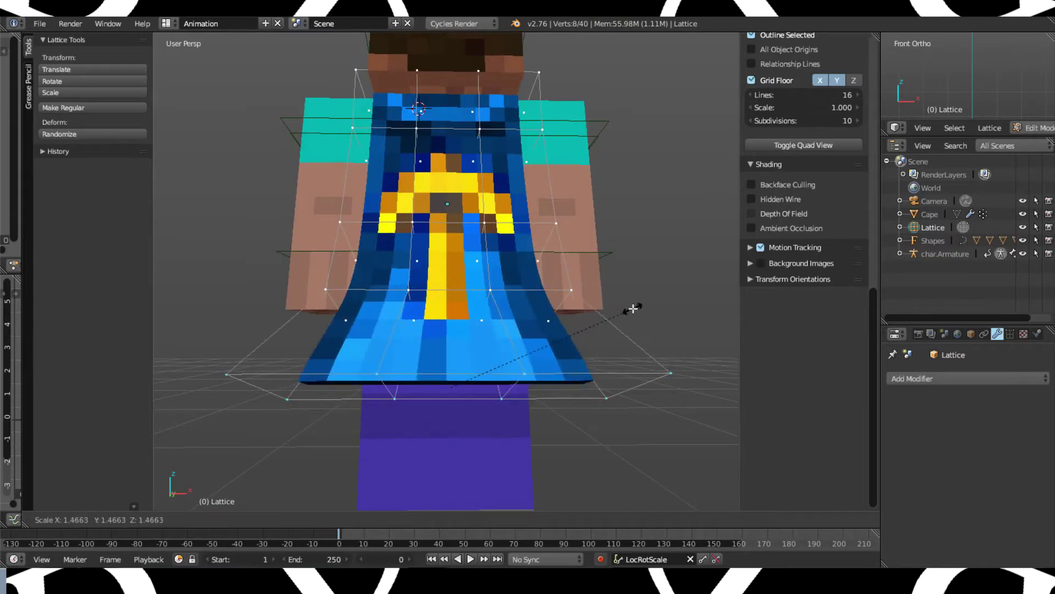
click(622, 325)
- Select the lattice row just above the hem and scale it up to smooth the cape's flare
key(a)
key(c)
drag(346, 306, 549, 338)
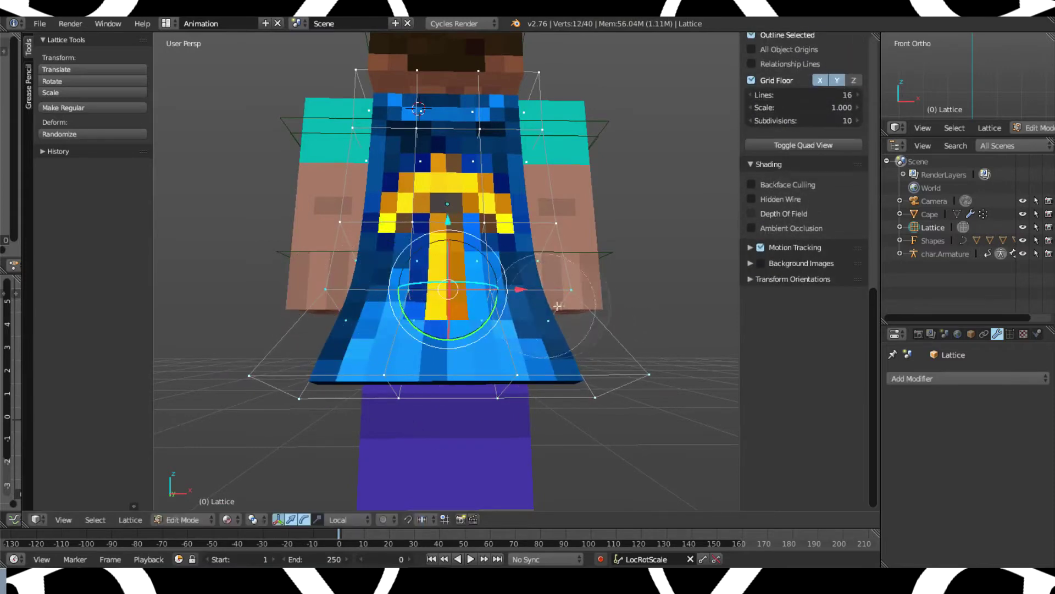
right_click(550, 338)
key(s)
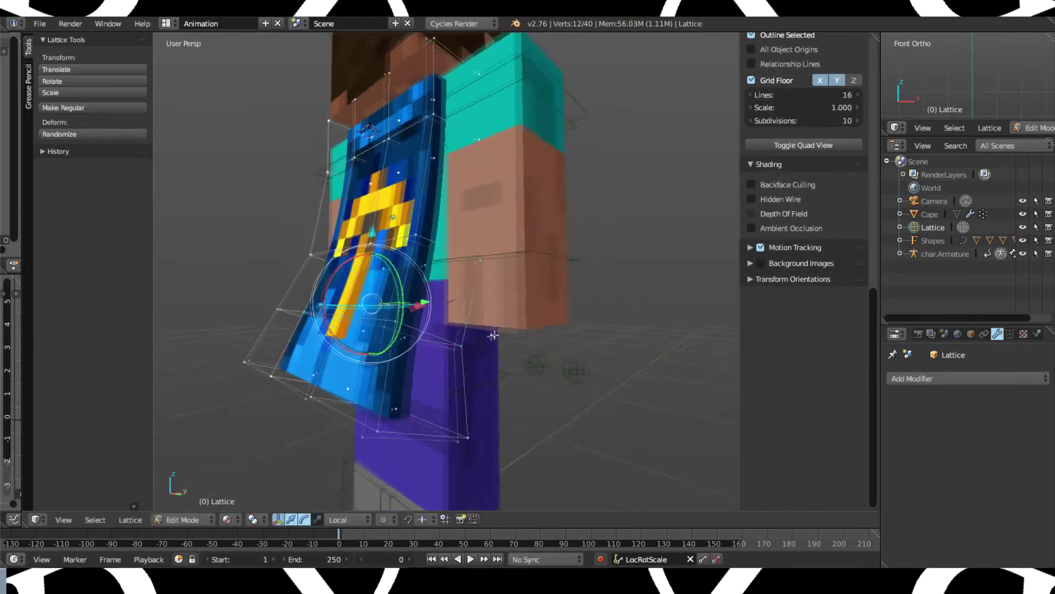
- Select the control points at the cape's hem from the side and rotate them slightly
middle_drag(493, 334, 421, 353)
key(a)
drag(261, 361, 367, 384)
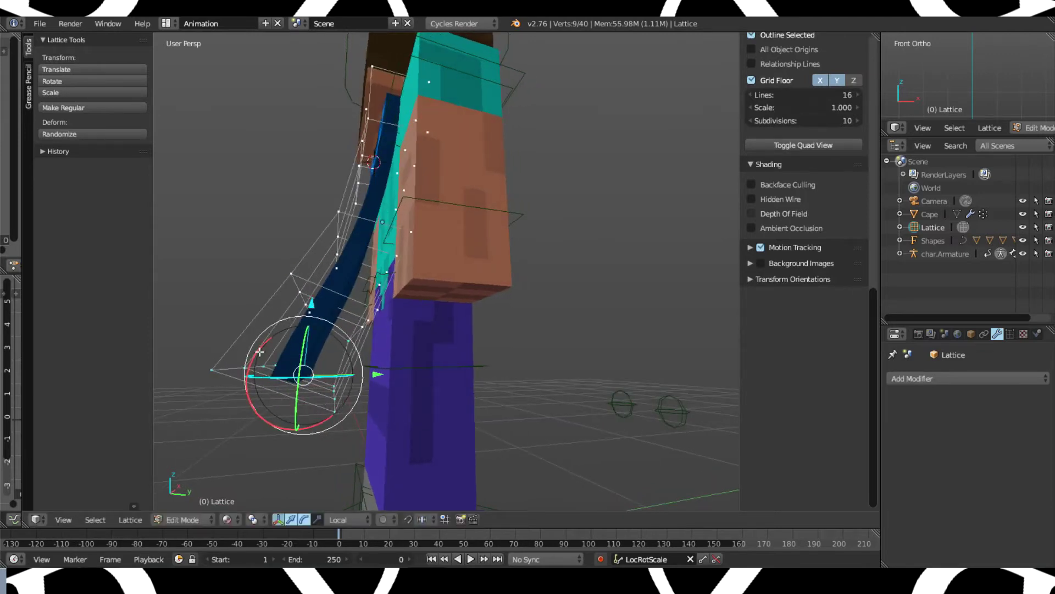
drag(260, 351, 266, 348)
middle_drag(274, 347, 405, 362)
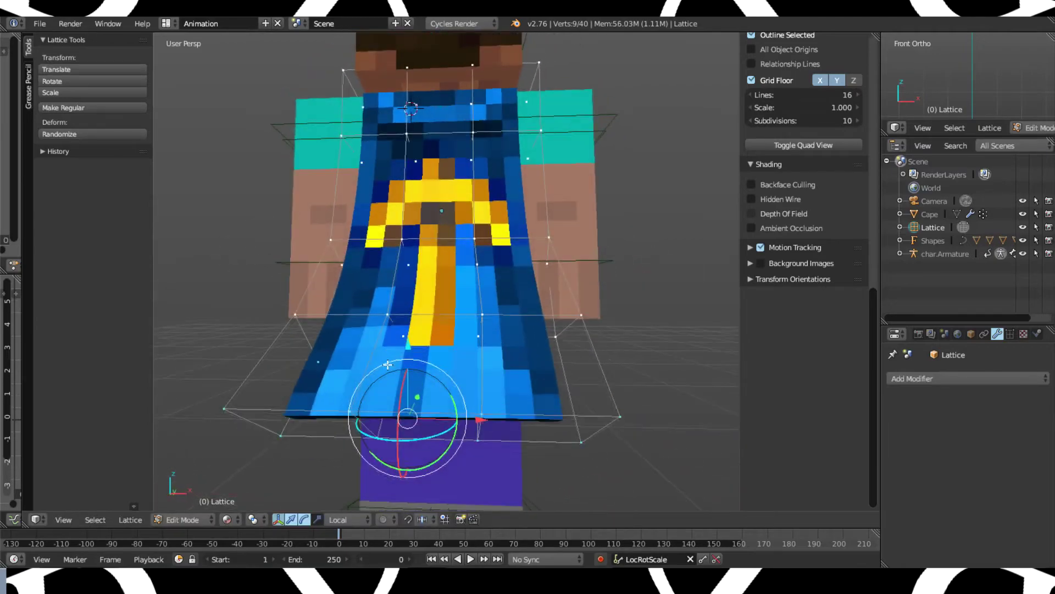
- Shift the selected hem control points slightly sideways along the local X axis
key(g)
right_click(412, 361)
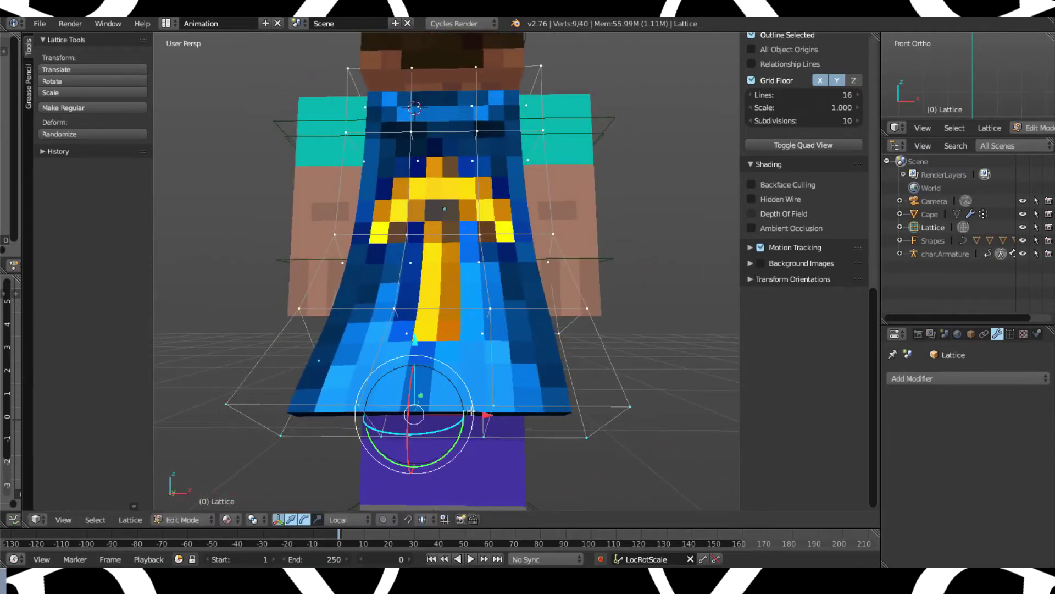
drag(486, 419, 488, 419)
click(494, 419)
middle_drag(494, 420, 613, 373)
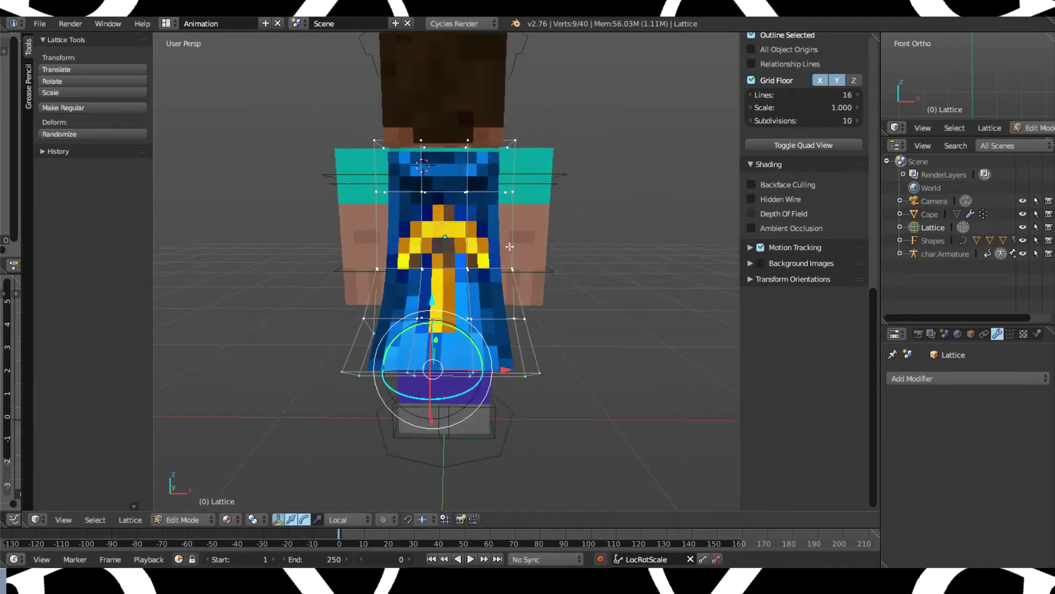
- Select only four central control points at the cape's mid-height and try moving them upward
scroll(509, 246, up, 4)
scroll(499, 266, down, 3)
key(a)
key(c)
click(431, 264)
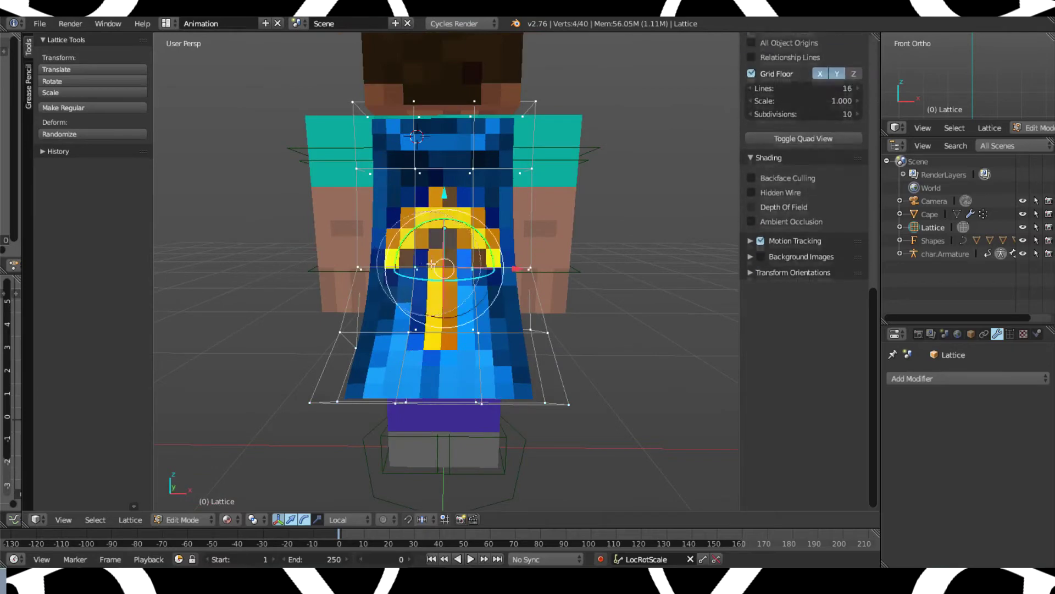
key(g)
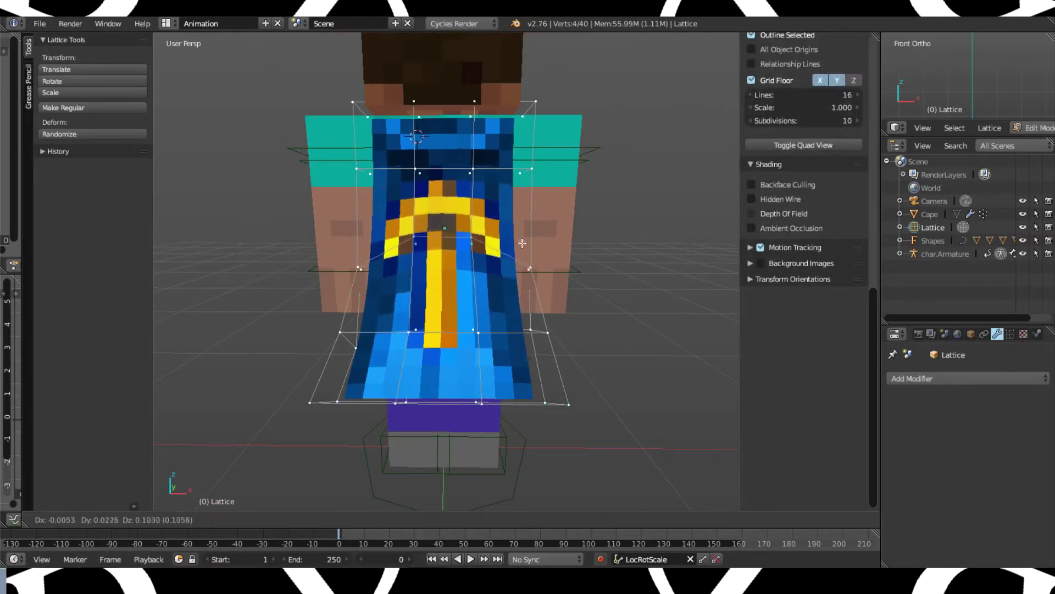
right_click(520, 273)
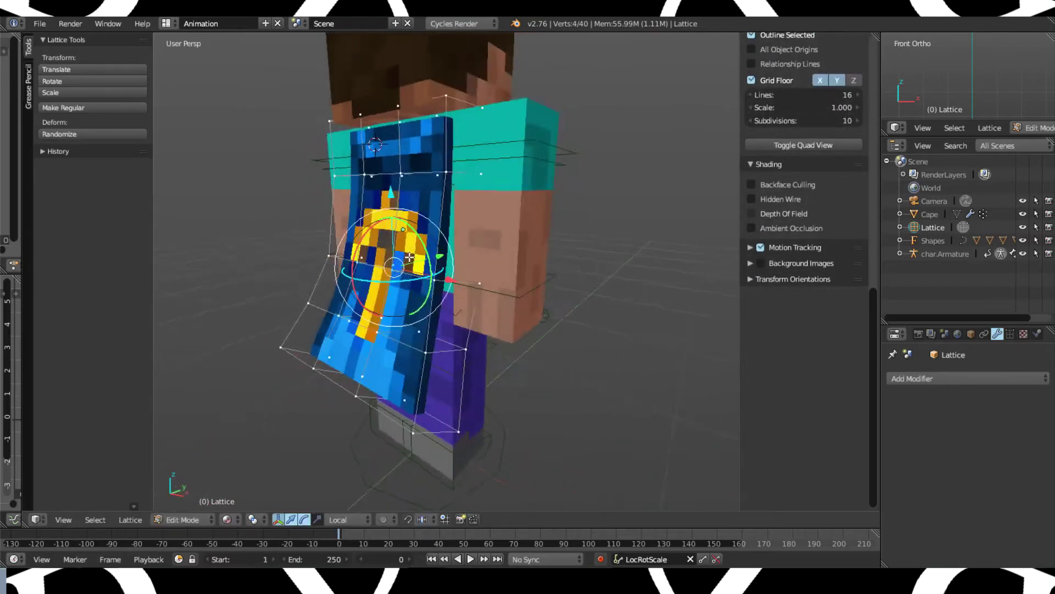
- Try to move the four central control points in the lattice row above the cape's hem slightly downward
scroll(471, 266, up, 3)
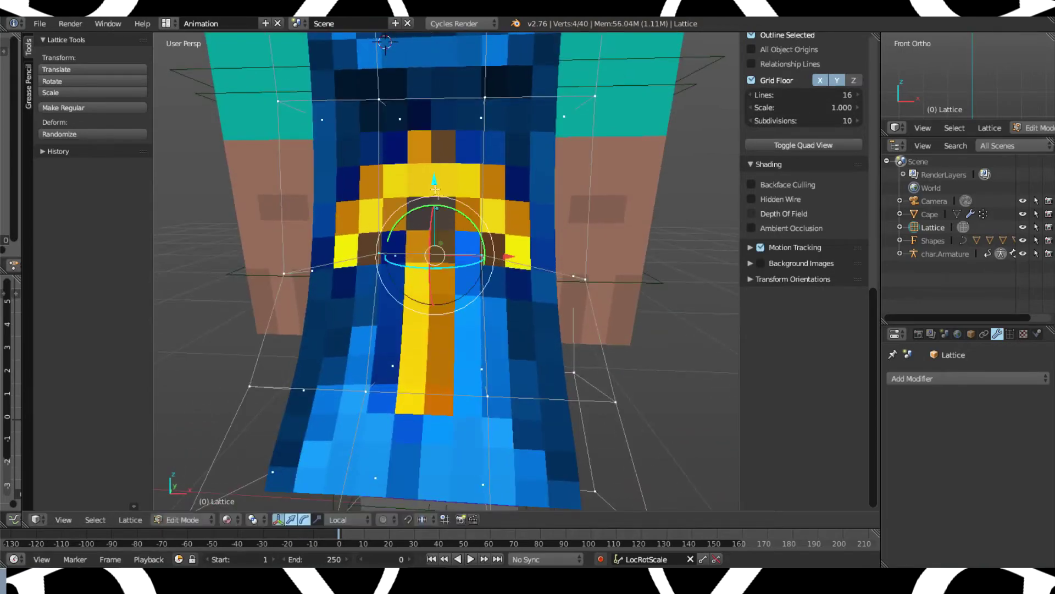
middle_drag(437, 214, 471, 222)
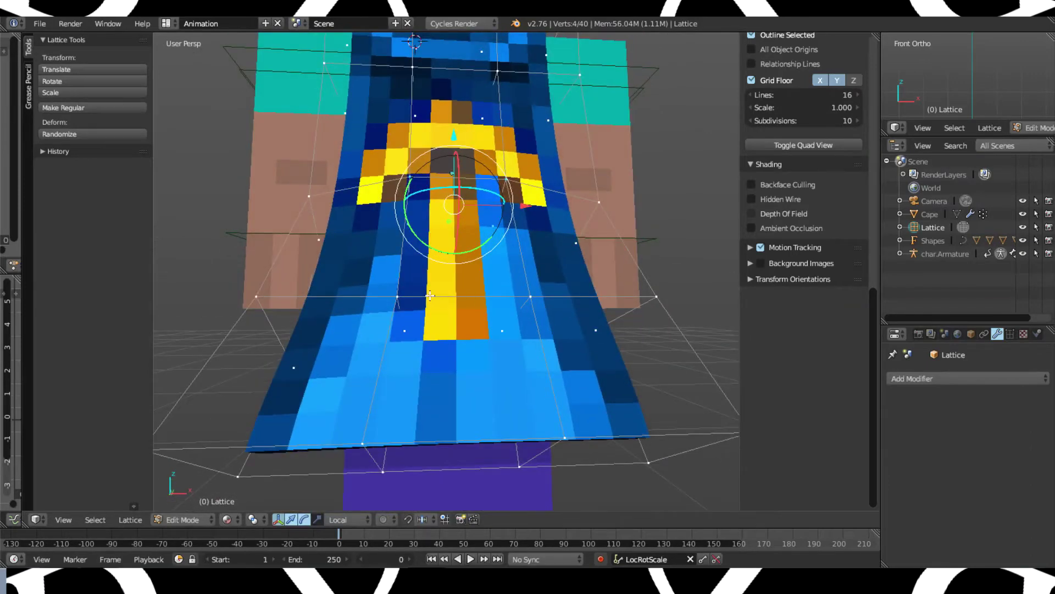
right_click(398, 296)
shift+right_click(404, 330)
shift+right_click(502, 330)
shift+right_click(530, 297)
drag(459, 246, 460, 265)
middle_drag(584, 269, 402, 313)
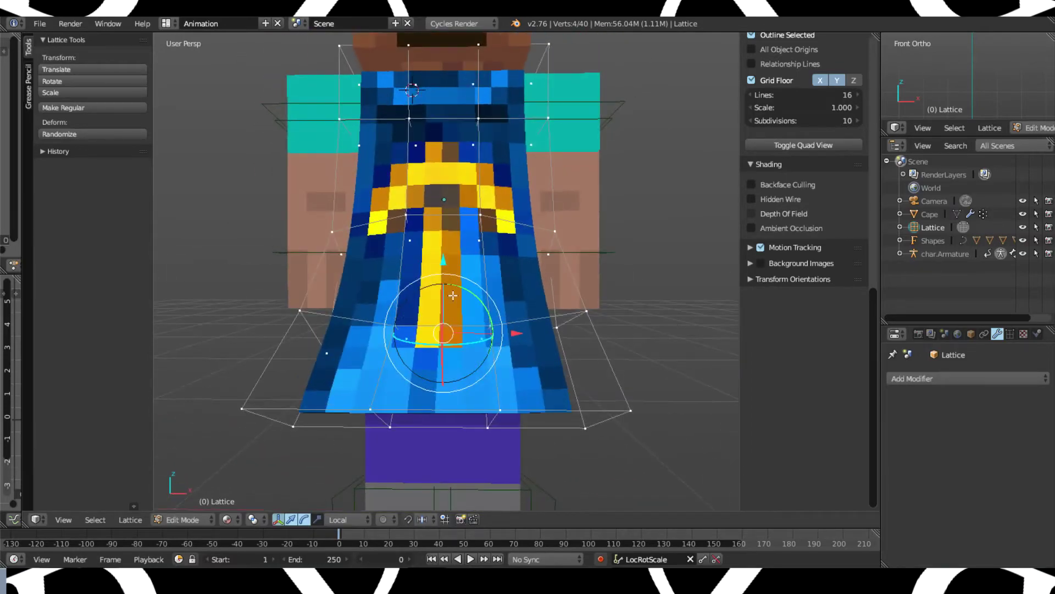
key(ctrl+z)
- Select the four central control points at the cape's mid-height and move them slightly downward
key(a)
ctrl+drag(456, 204, 458, 285)
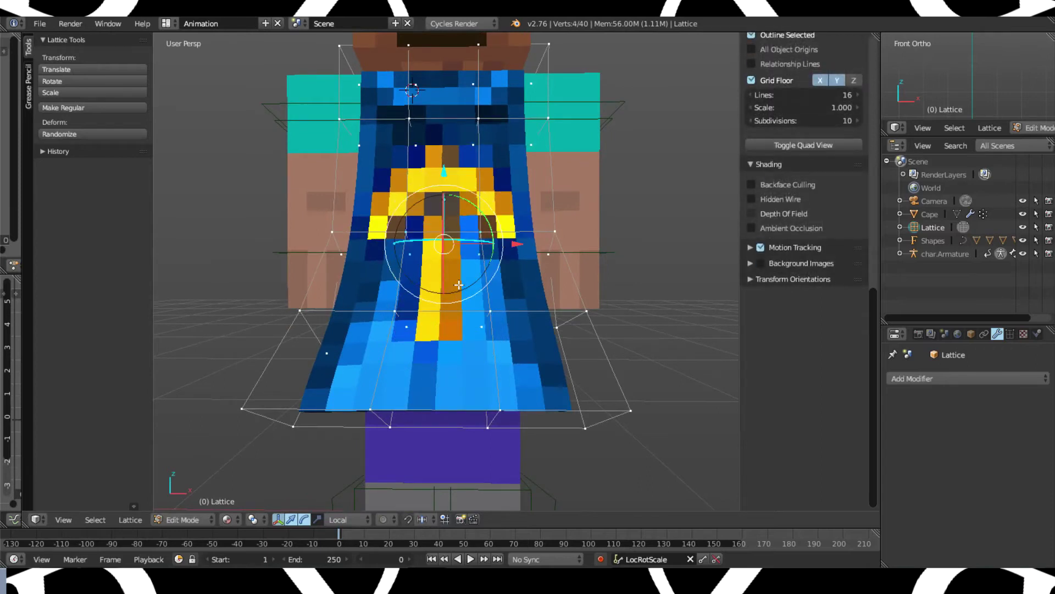
key(a)
key(a)
key(a)
key(c)
drag(414, 242, 456, 242)
key(g)
click(467, 247)
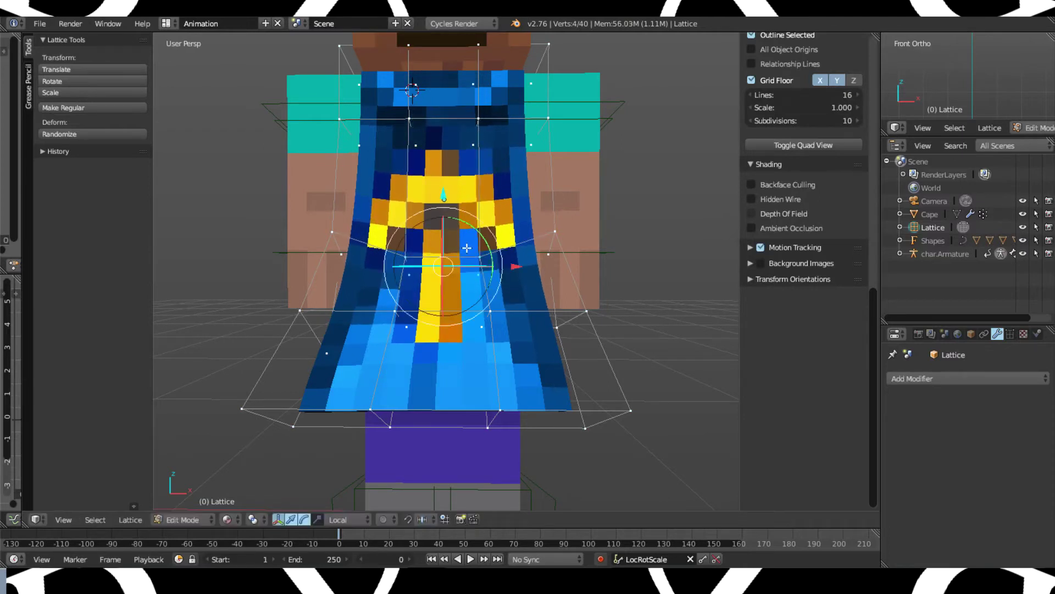
- Select the four central control points in the row above the hem and move them slightly downward
key(a)
key(c)
click(416, 325)
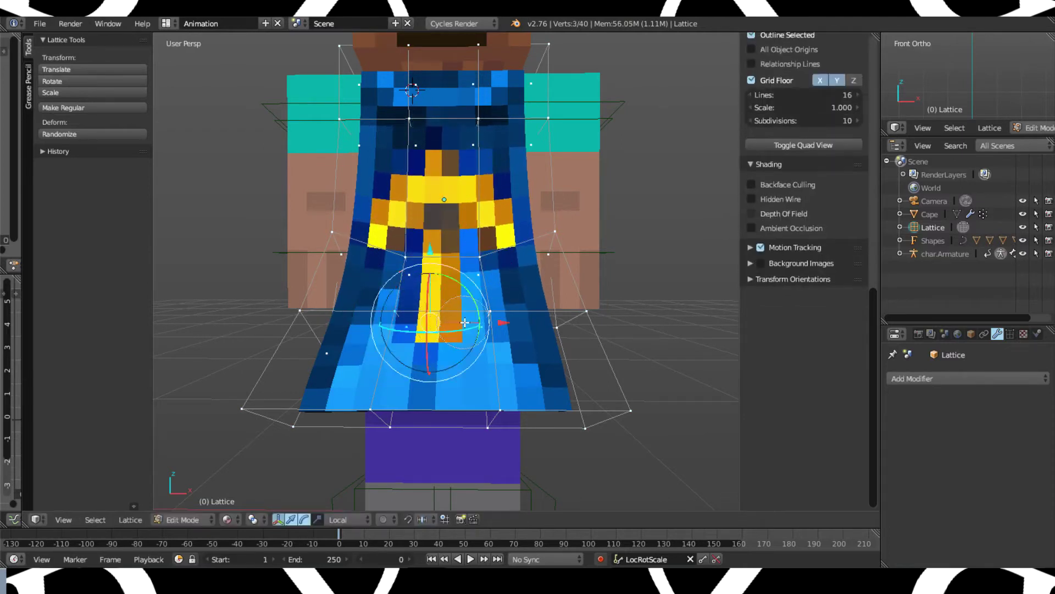
key(Escape)
key(g)
click(470, 303)
mouse_move(470, 302)
middle_down()
mouse_move(444, 308)
mouse_move(477, 304)
middle_up()
key(ctrl+z)
key(g)
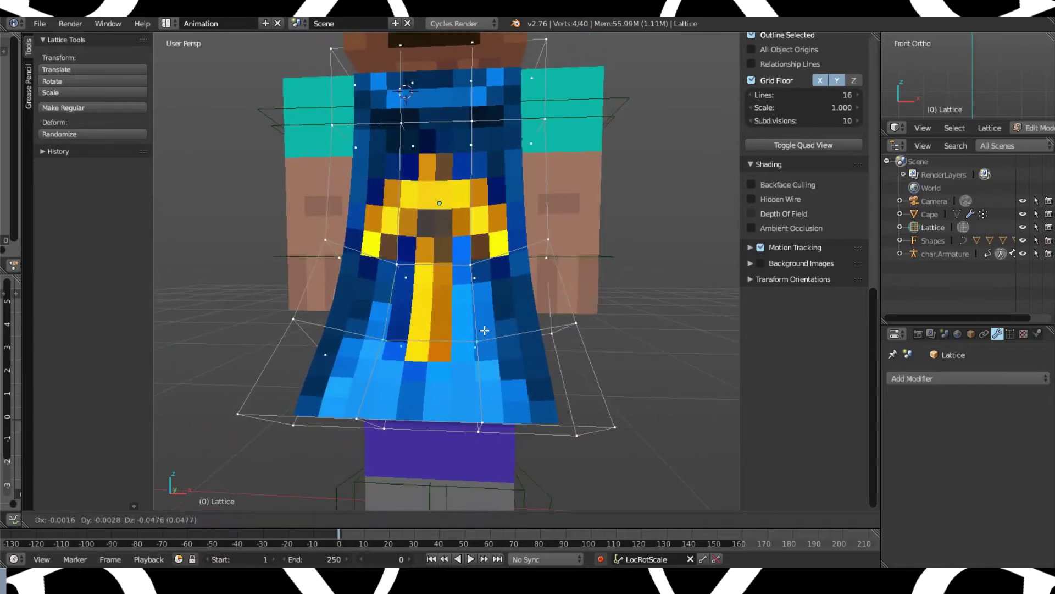
click(482, 337)
middle_drag(482, 338, 491, 301)
key(g)
click(424, 308)
- Select six central control points spanning mid-height and the row above the hem, and shift them in depth, finishing toward the body along local Y
key(c)
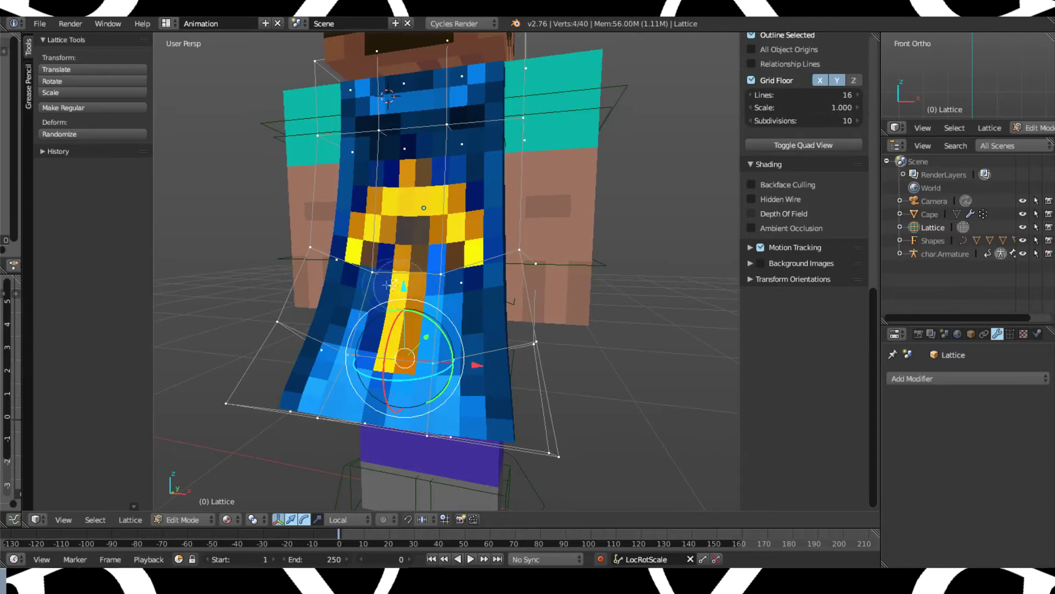
right_click(414, 287)
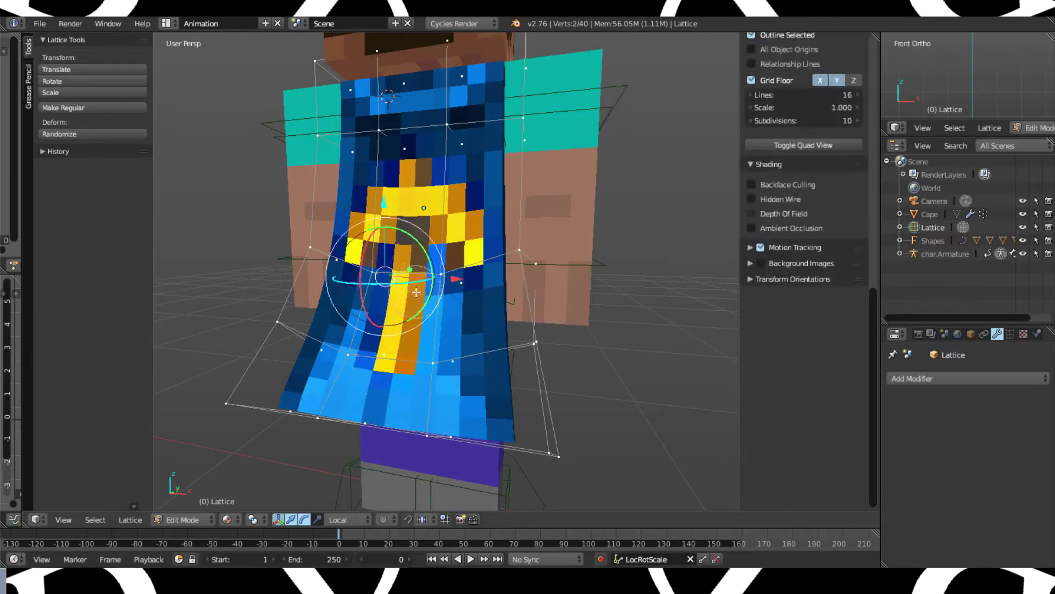
drag(412, 352, 373, 359)
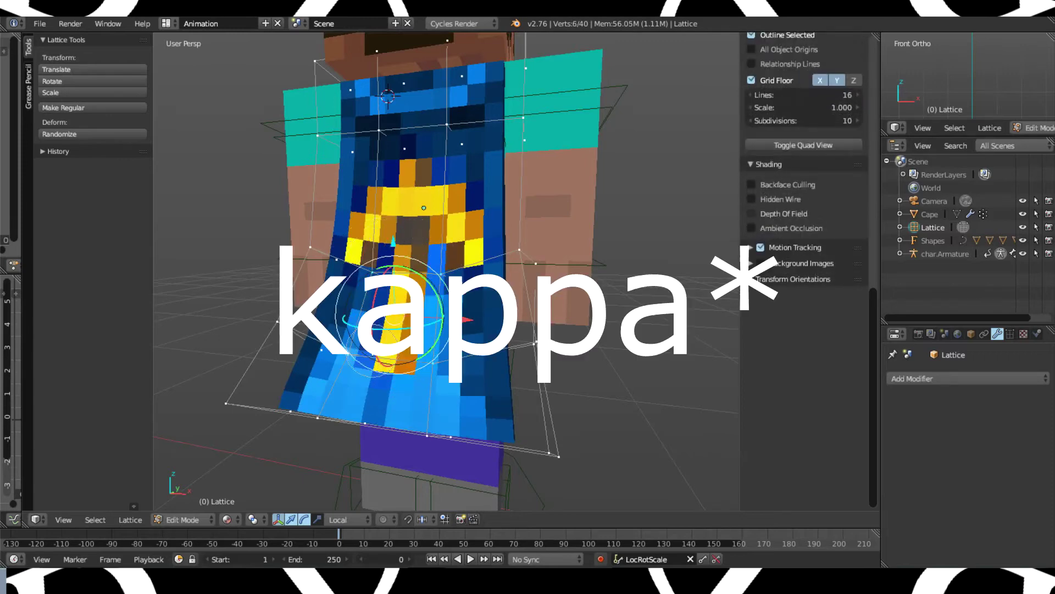
middle_drag(465, 313, 401, 301)
key(g)
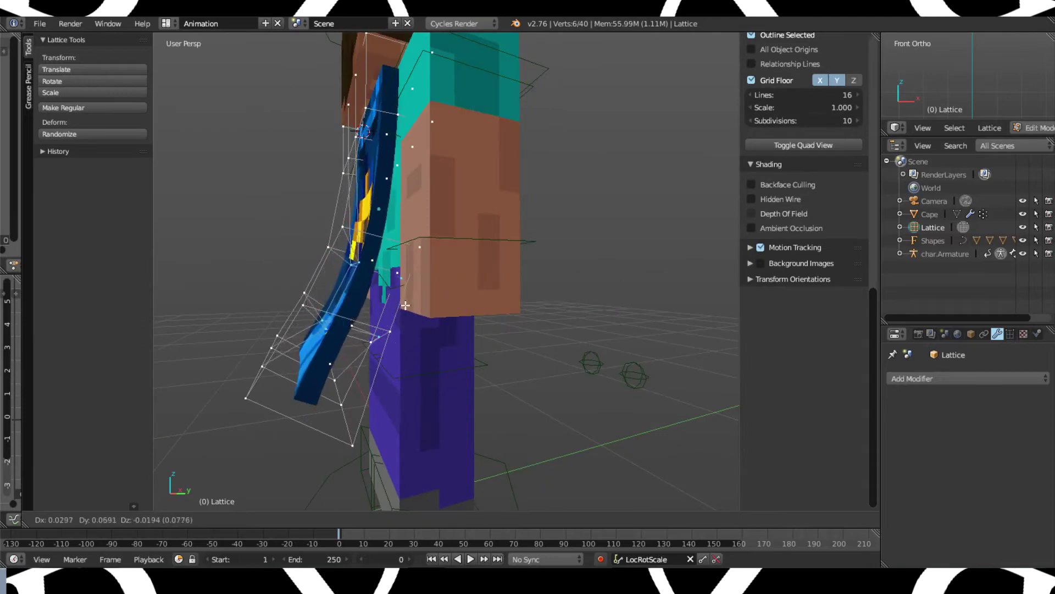
middle_drag(404, 301, 341, 283)
key(g)
click(330, 271)
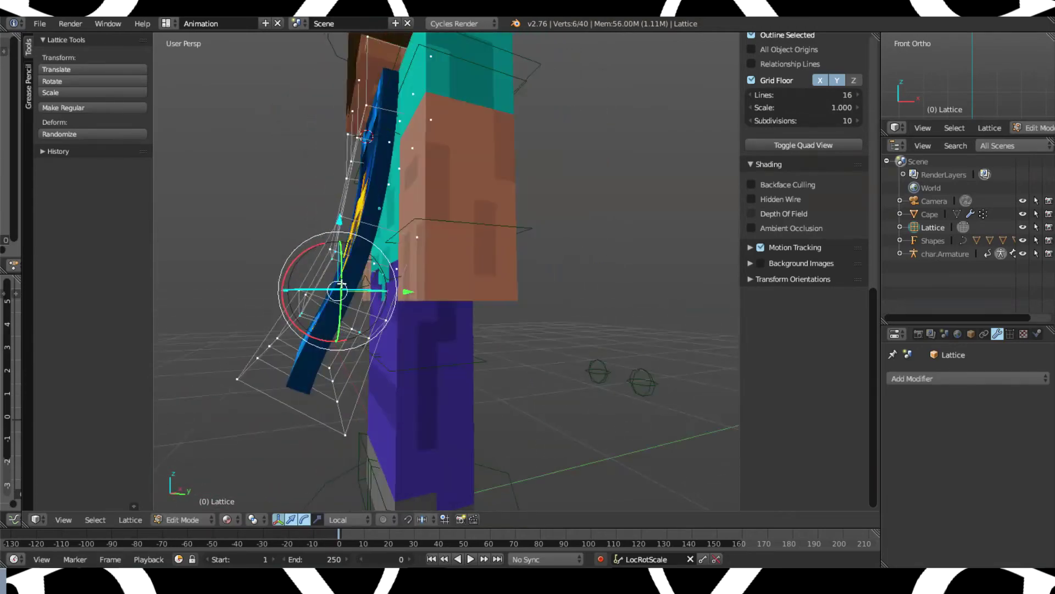
drag(410, 289, 427, 299)
middle_drag(426, 299, 418, 323)
- Select three control points in the cape's right central column, raise them slightly, and pull them away from the body
middle_drag(386, 226, 448, 255)
key(a)
key(c)
click(480, 246)
right_click(482, 282)
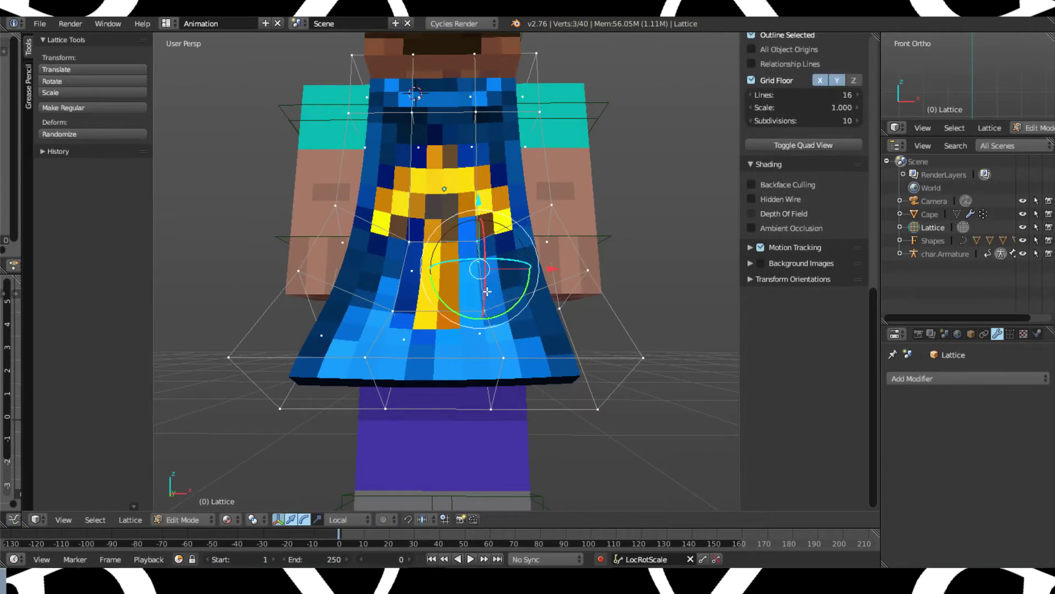
middle_drag(487, 292, 516, 290)
drag(504, 205, 505, 192)
middle_drag(505, 194, 556, 199)
drag(483, 278, 497, 279)
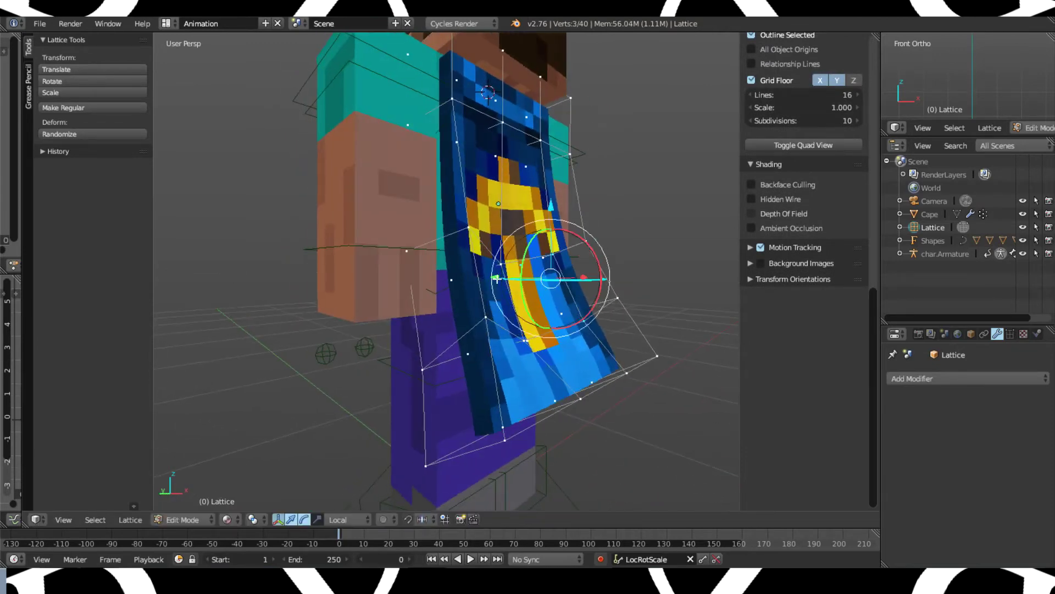
- Select all eight control points of the lattice's top row and scale them up slightly to widen the collar
middle_drag(496, 279, 414, 296)
scroll(497, 239, up, 2)
key(a)
right_click(356, 245)
mouse_move(360, 246)
middle_down()
mouse_move(356, 266)
mouse_move(357, 250)
middle_up()
scroll(355, 266, down, 3)
key(c)
scroll(407, 163, up, 2)
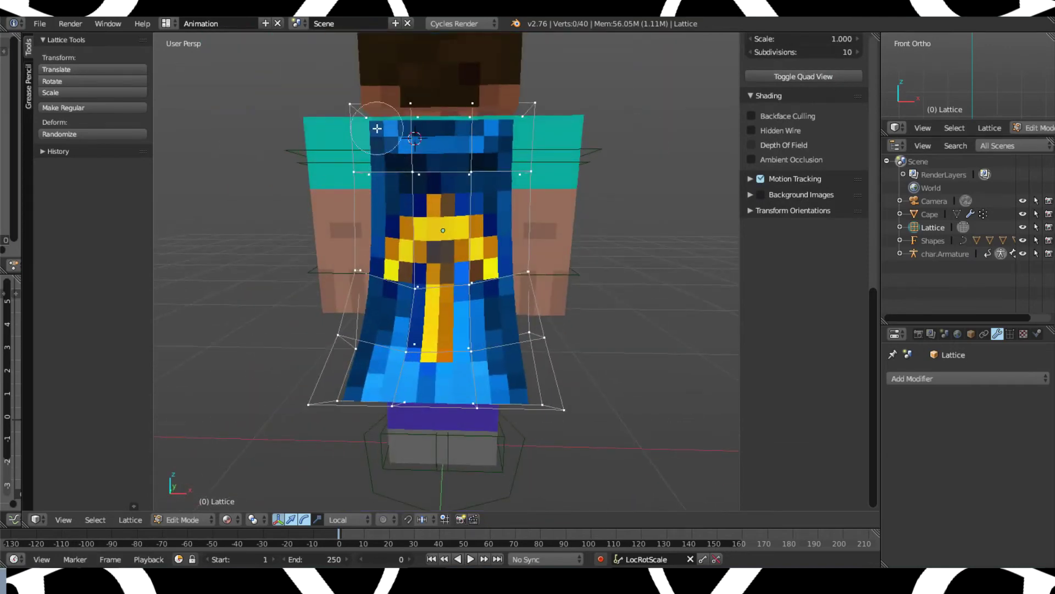
drag(367, 115, 511, 111)
key(s)
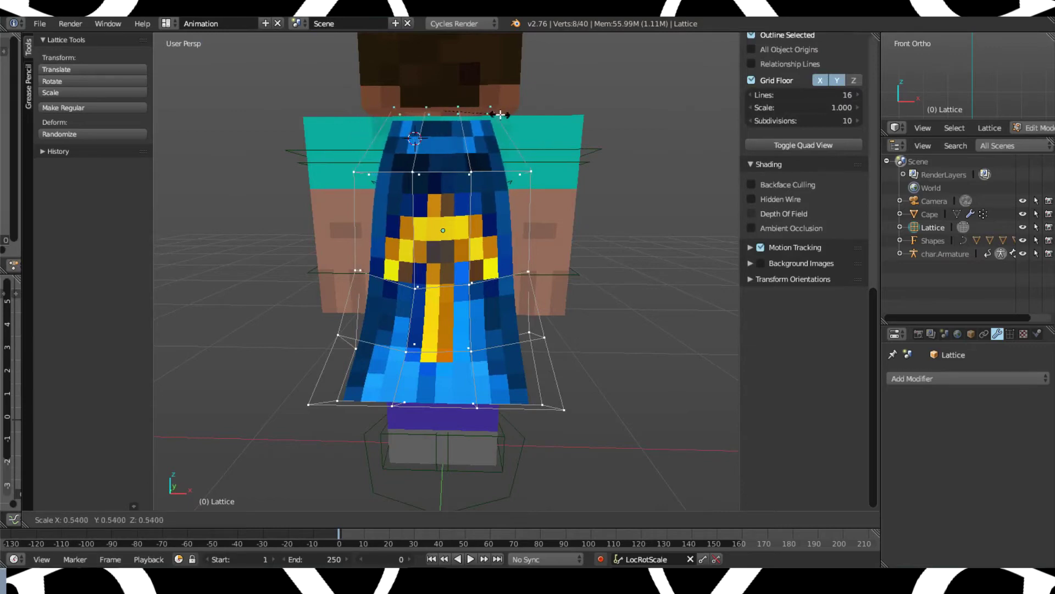
click(560, 114)
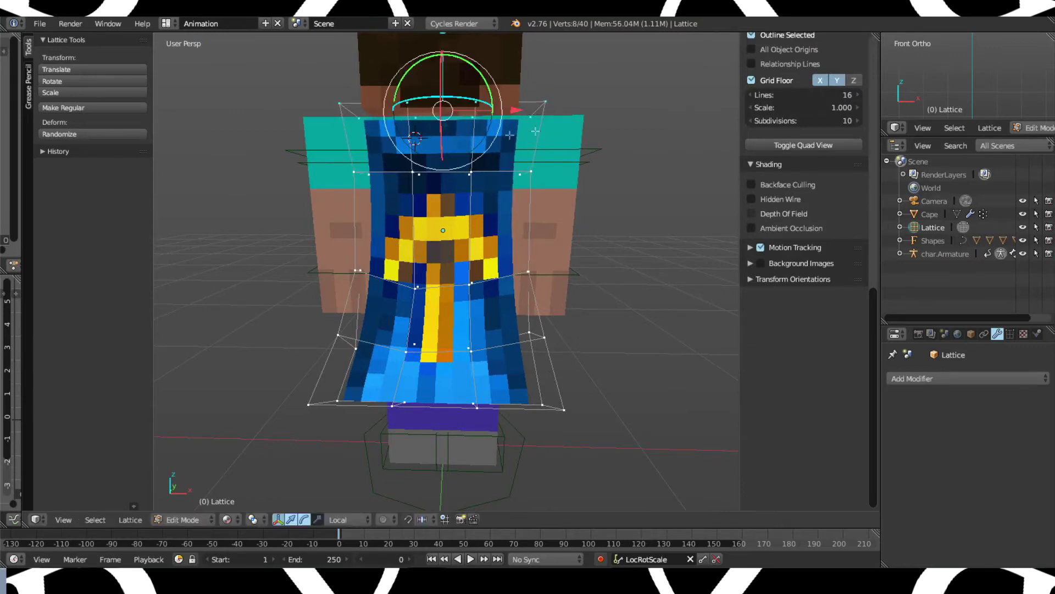
key(a)
- Select the two control points at the left edge of the second lattice row and move them along the Y axis
middle_drag(560, 115, 518, 152)
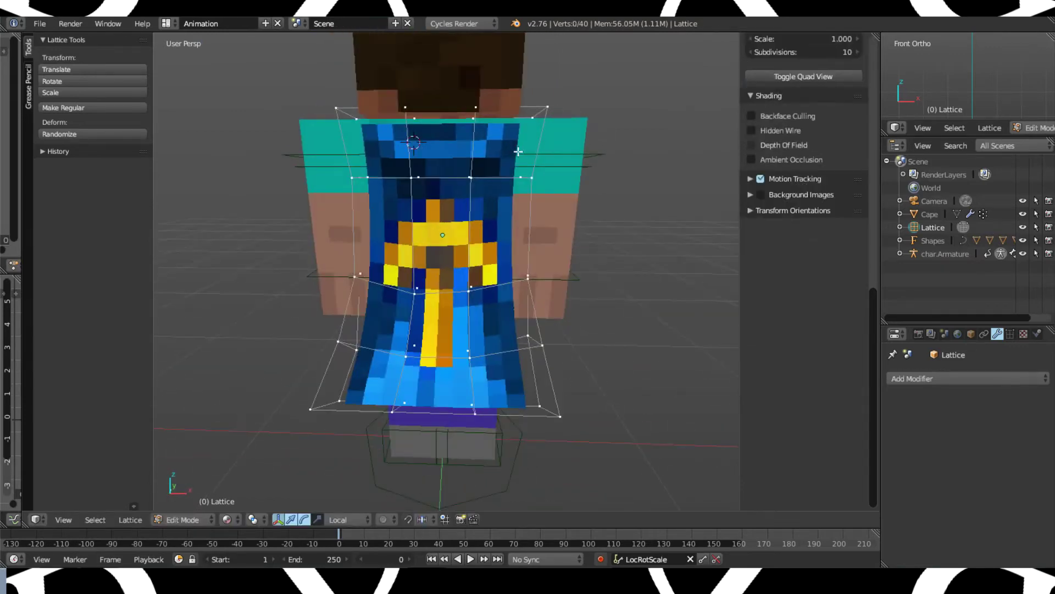
key(a)
key(a)
right_click(352, 178)
shift+right_click(367, 177)
middle_drag(395, 187, 482, 199)
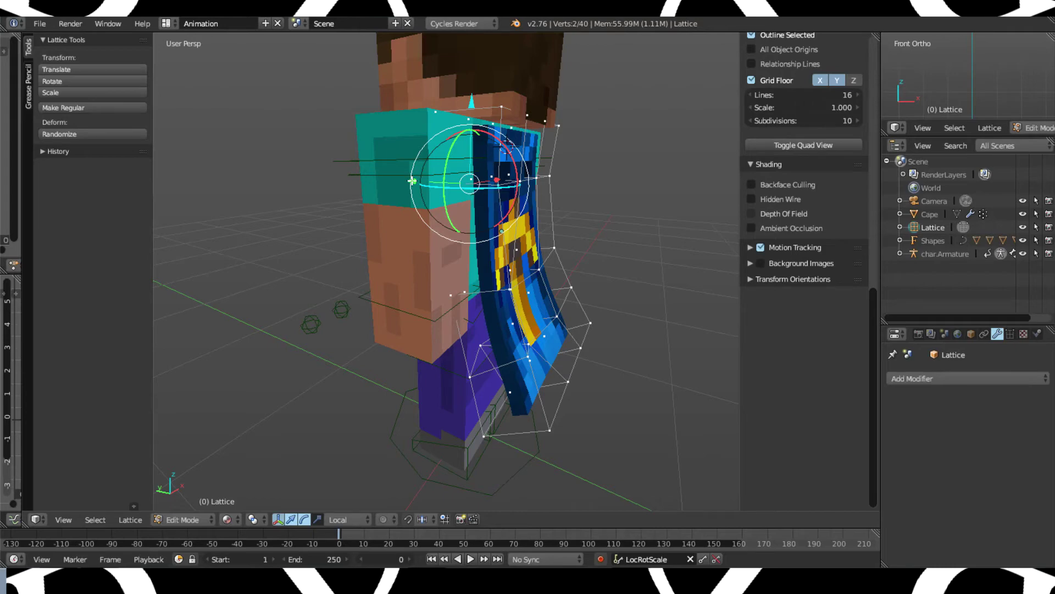
key(g)
key(y)
key(y)
click(430, 185)
middle_drag(430, 183, 395, 211)
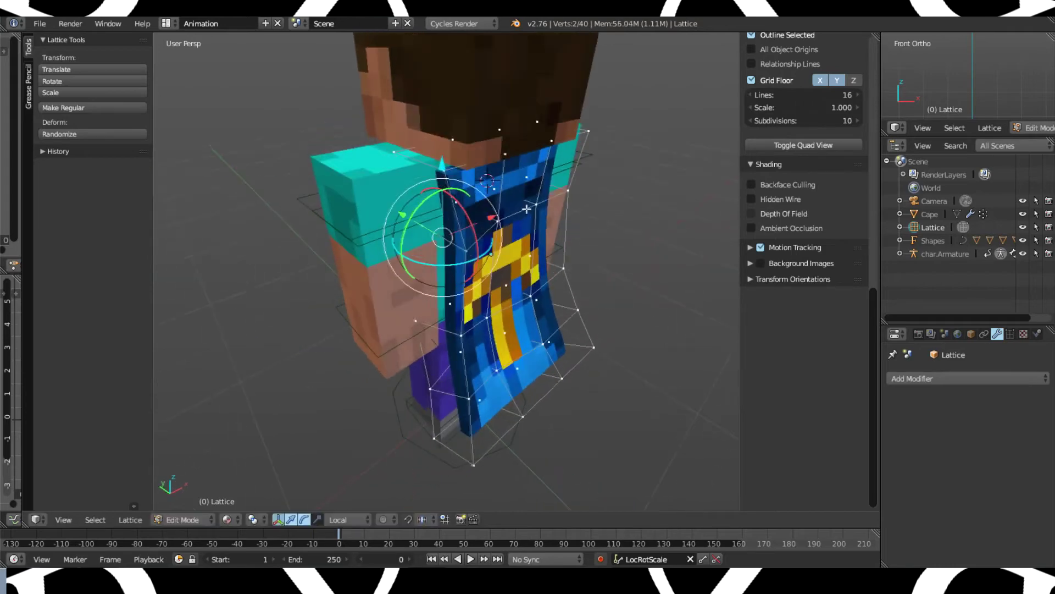
- Select the two control points at the left end of the top lattice row and shift them slightly toward the body
key(a)
key(c)
click(407, 164)
shift+right_click(476, 172)
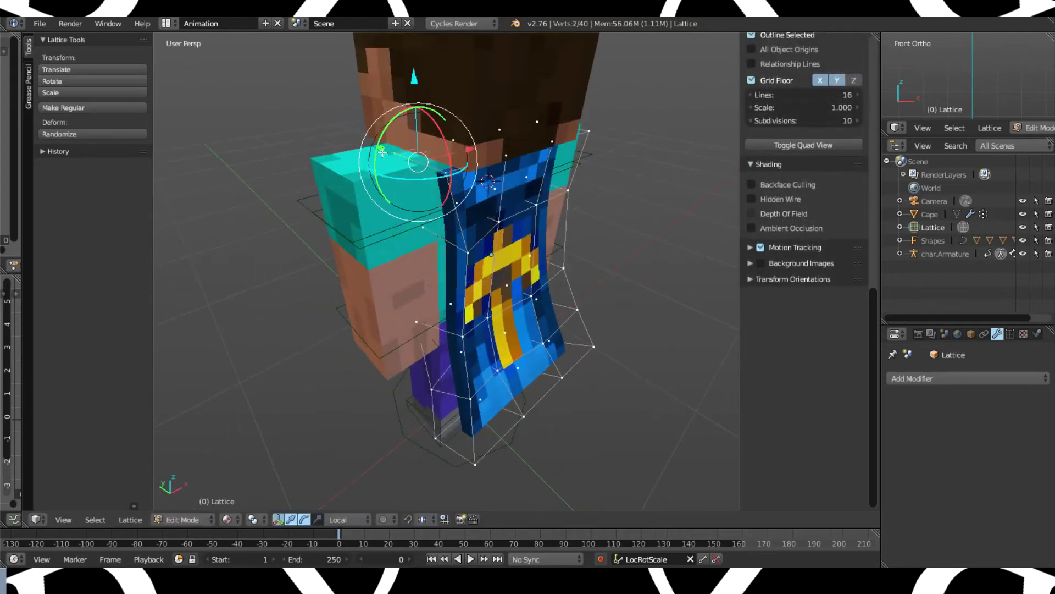
drag(382, 152, 373, 149)
middle_drag(553, 184, 409, 127)
- Select only two outer control points at the right corner of the cape's hem and move them upward and outward
key(a)
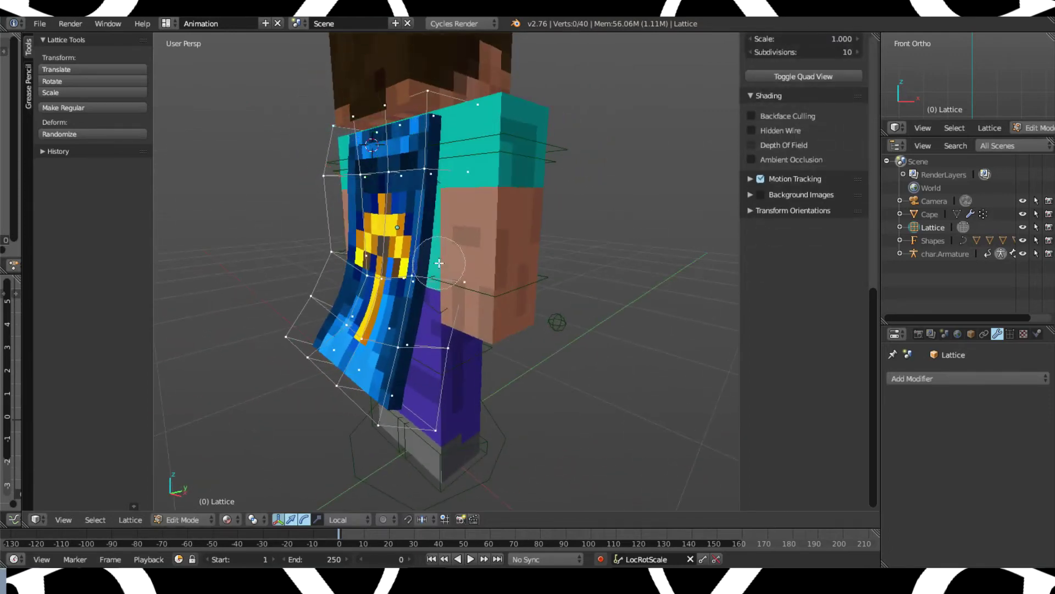
key(c)
drag(401, 280, 448, 275)
middle_drag(448, 275, 504, 207)
key(a)
key(c)
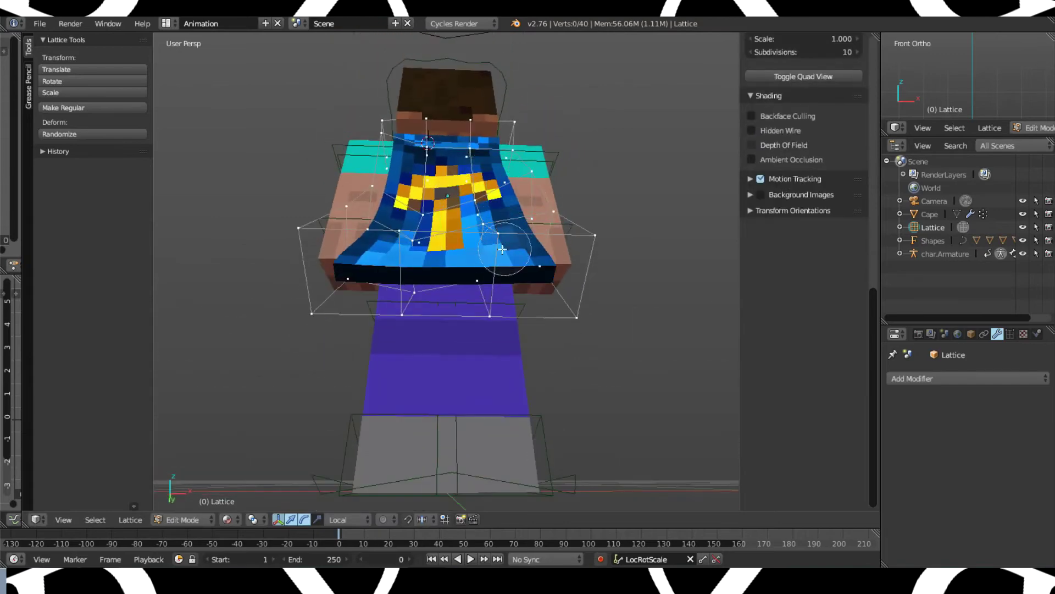
drag(502, 249, 561, 240)
key(g)
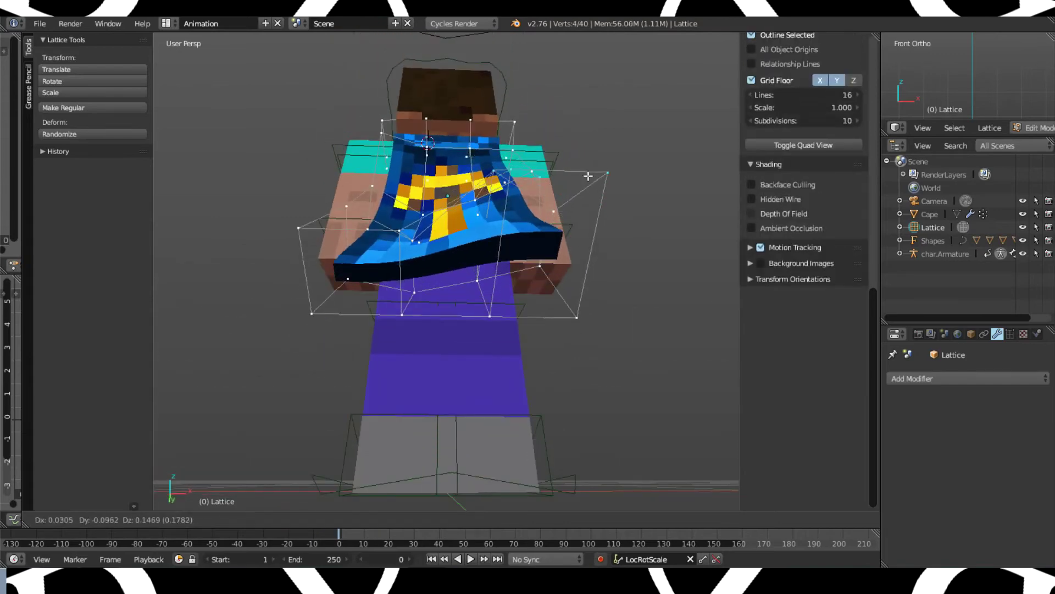
click(568, 230)
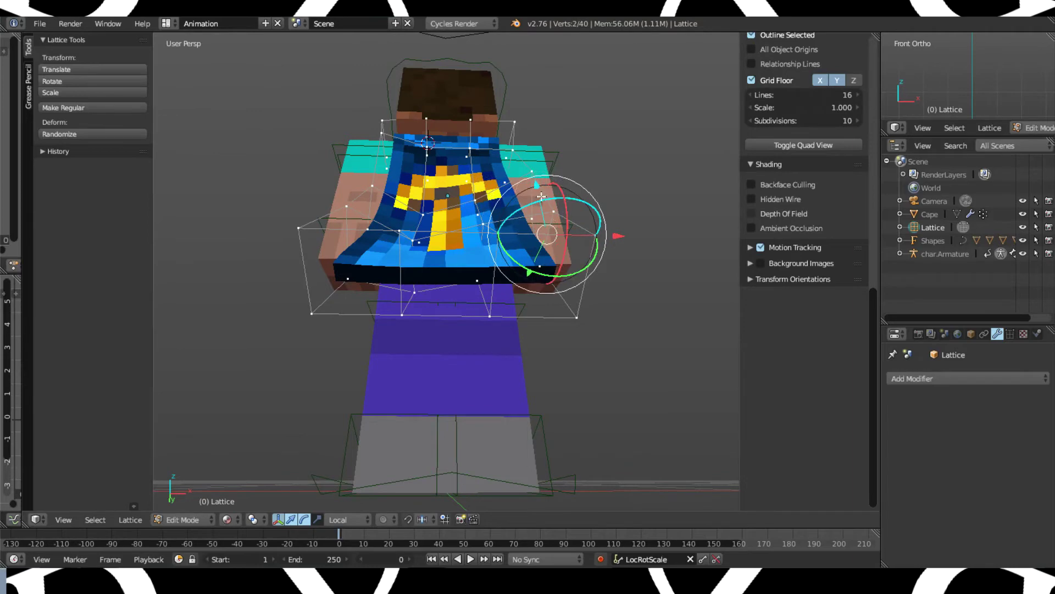
key(g)
click(601, 170)
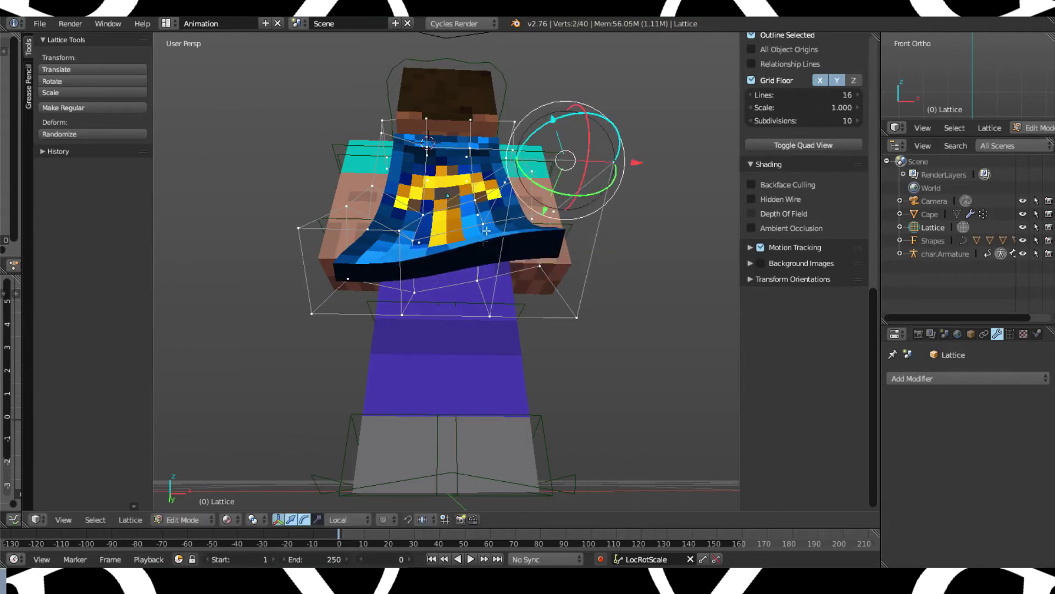
- Select four control points at the left side of the cape's hem and move them downward
middle_drag(600, 170, 521, 240)
key(a)
key(c)
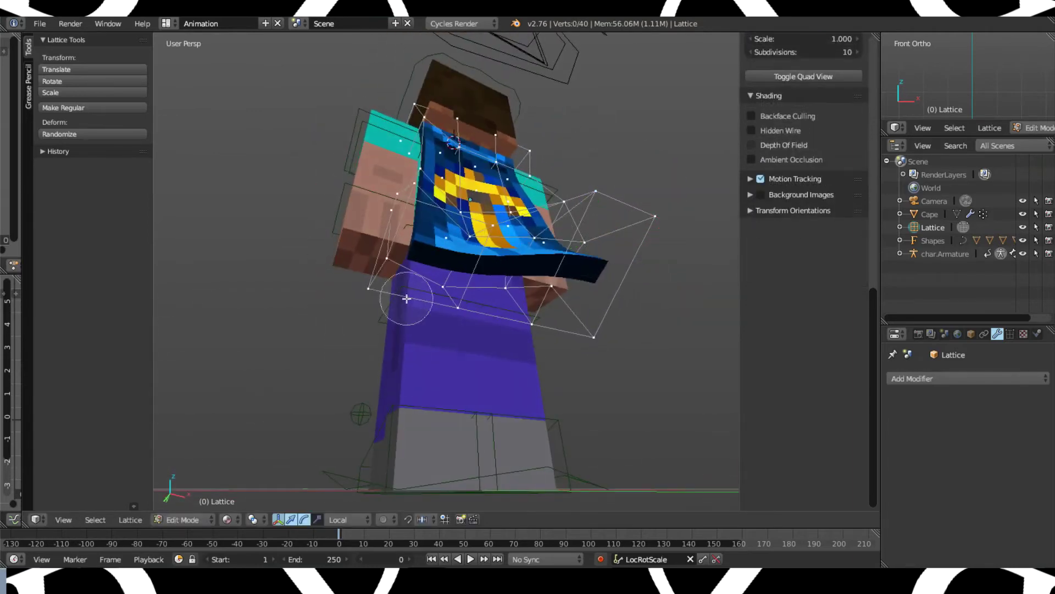
drag(384, 278, 442, 301)
right_click(451, 303)
key(g)
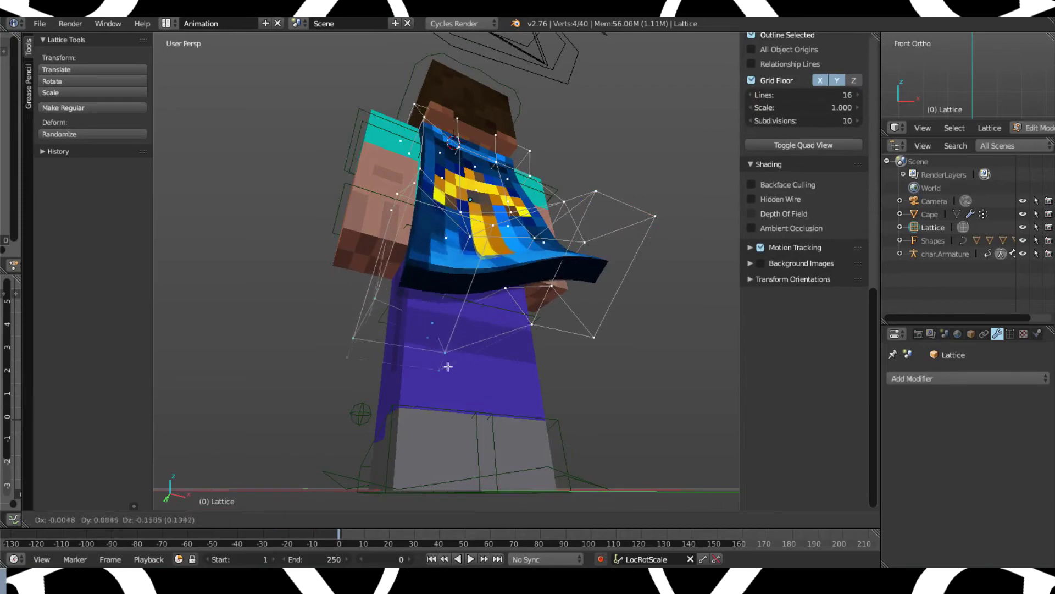
click(448, 367)
- Leave lattice editing, select the cape together with the lattice, and try rotating them
middle_drag(448, 366, 537, 127)
key(a)
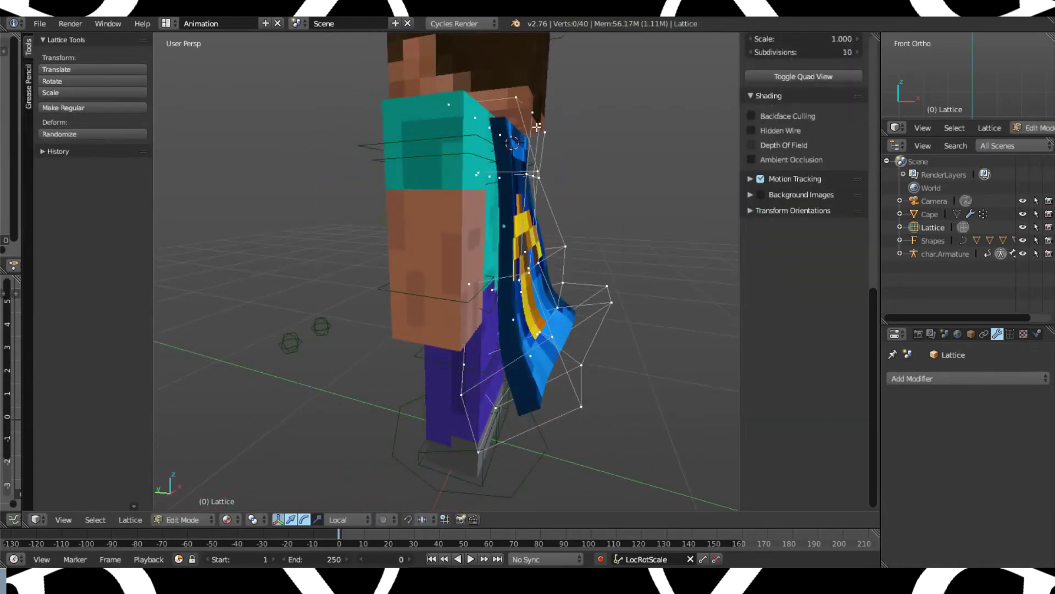
key(a)
key(a)
right_click(521, 103)
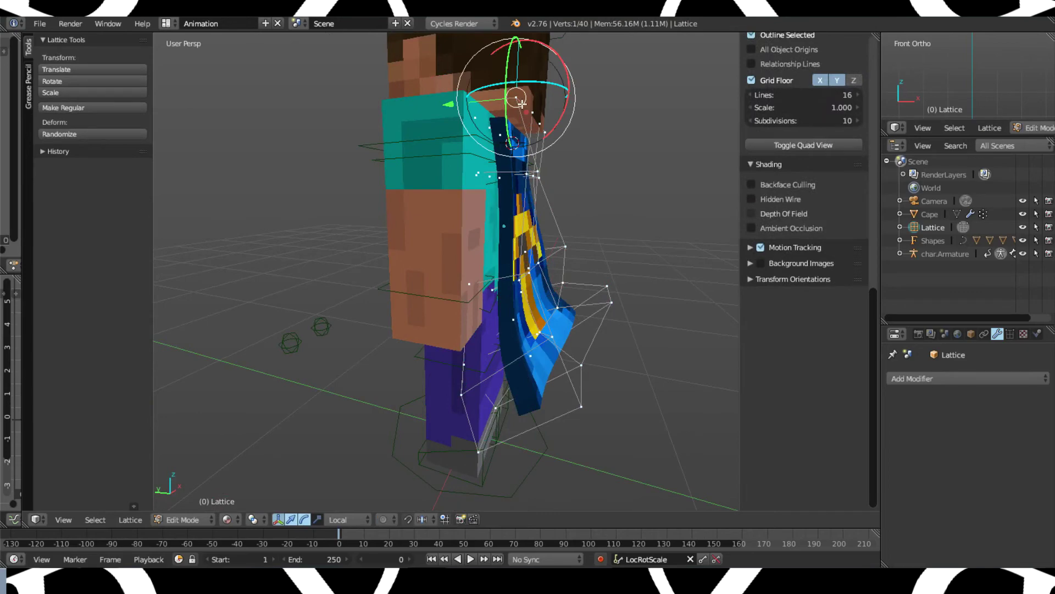
key(a)
key(Tab)
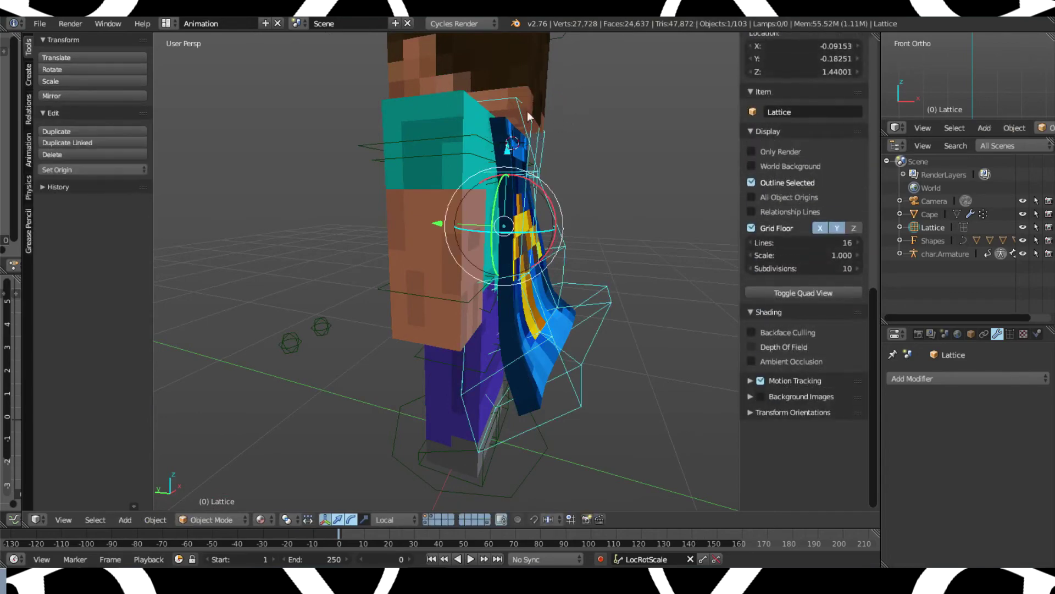
key(r)
right_click(509, 109)
right_click(505, 144)
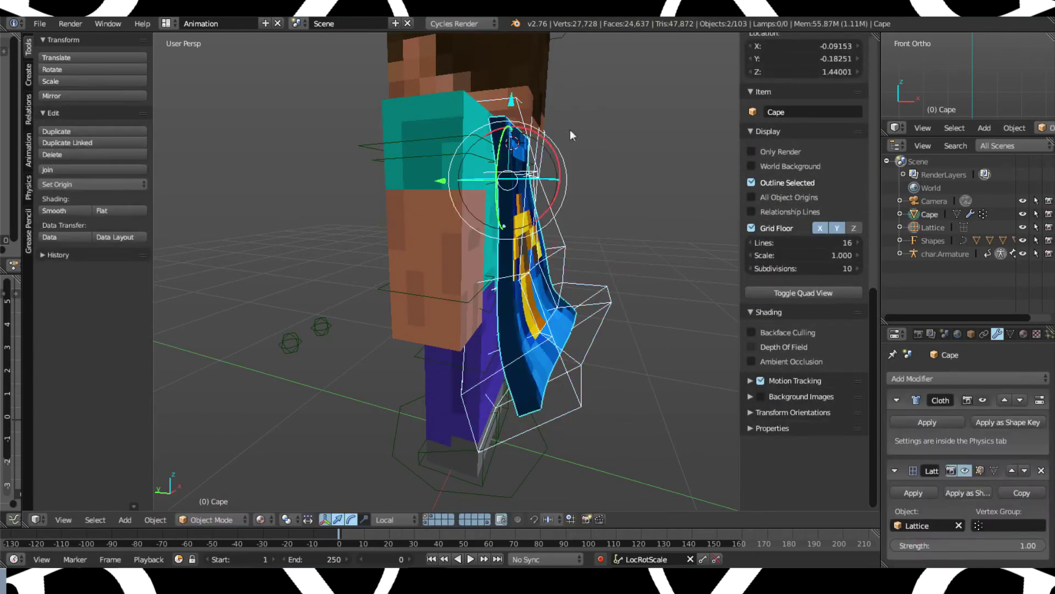
key(r)
key(Escape)
- Try moving the cape and lattice together, and briefly open the cape's mesh for editing
middle_drag(592, 141, 624, 165)
key(g)
click(450, 174)
drag(538, 191, 537, 175)
mouse_move(565, 183)
middle_down()
mouse_move(517, 189)
mouse_move(480, 220)
mouse_move(546, 178)
mouse_move(571, 176)
middle_up()
key(Tab)
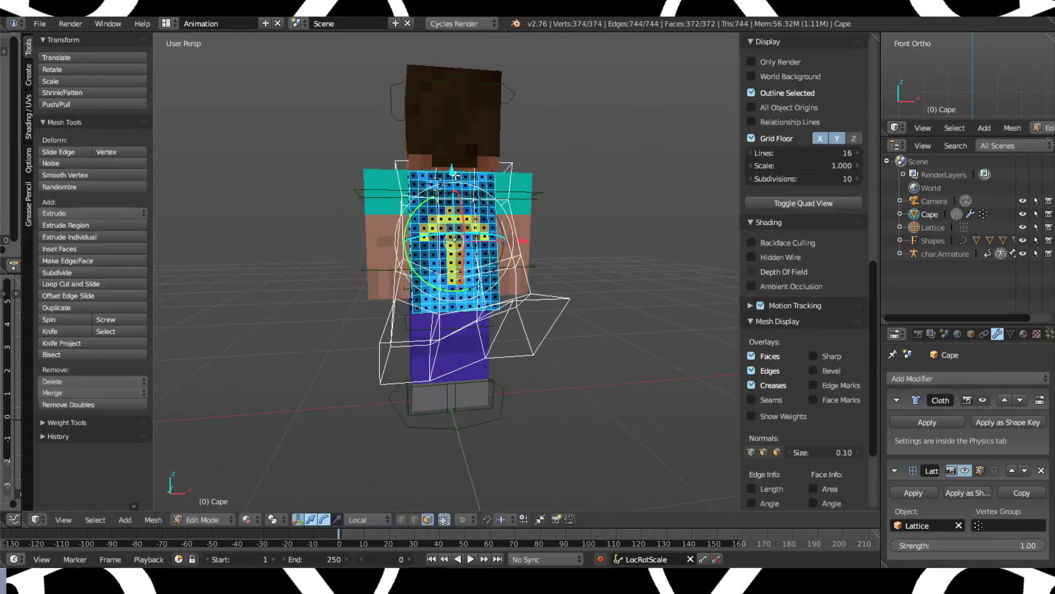
key(Tab)
middle_drag(509, 204, 484, 179)
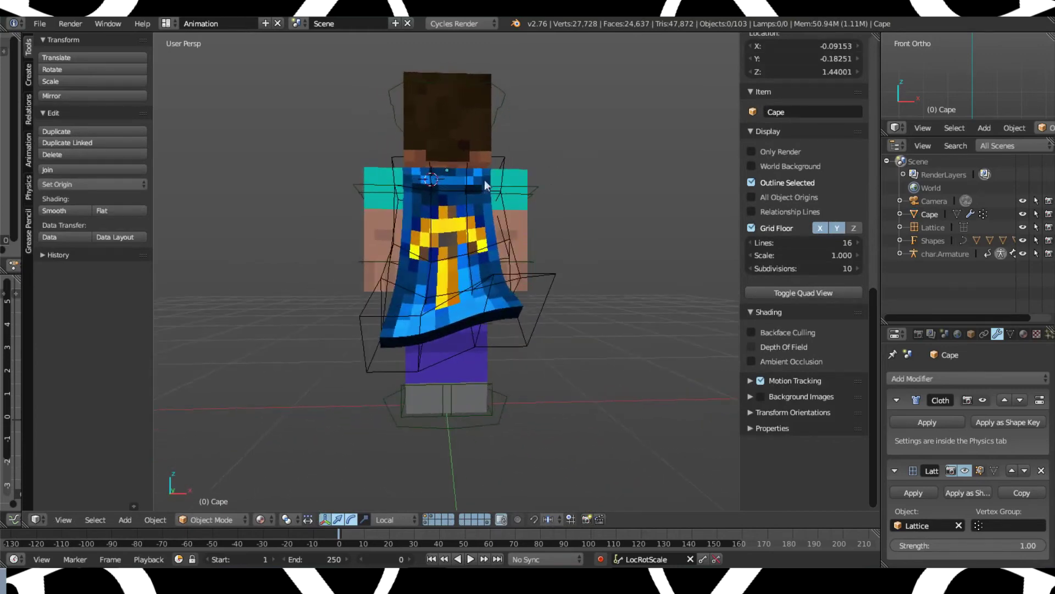
- Select the lattice again and return to editing its control points
right_click(397, 276)
key(Tab)
key(Tab)
right_click(394, 273)
key(Tab)
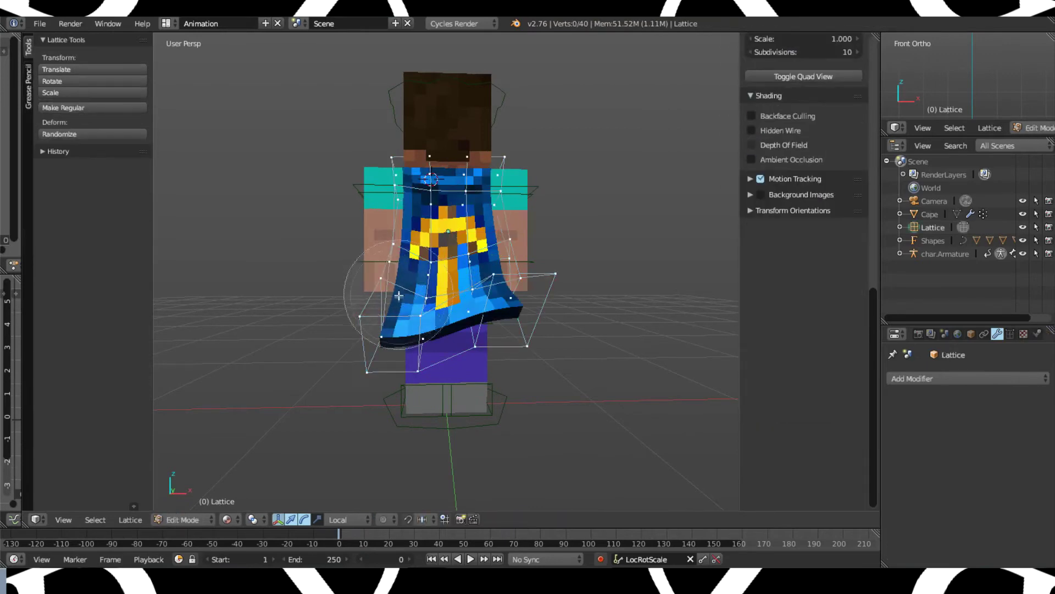
- Select the lattice's lower control points, rotate them by about 31° and shift them down toward the cape's left side
drag(399, 296, 528, 298)
right_click(555, 302)
key(r)
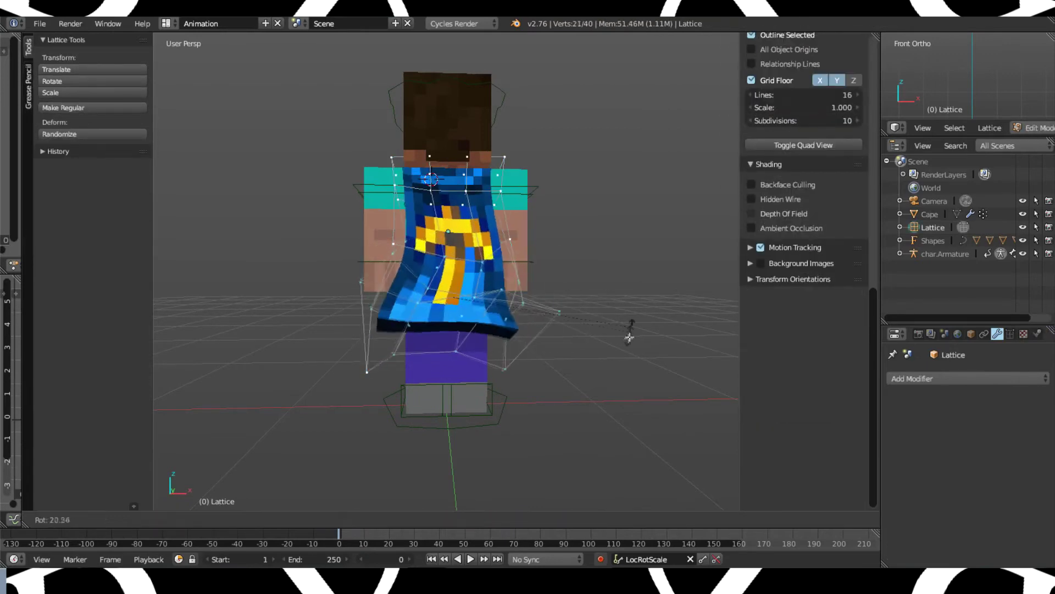
click(609, 344)
key(g)
right_click(592, 350)
key(ctrl+z)
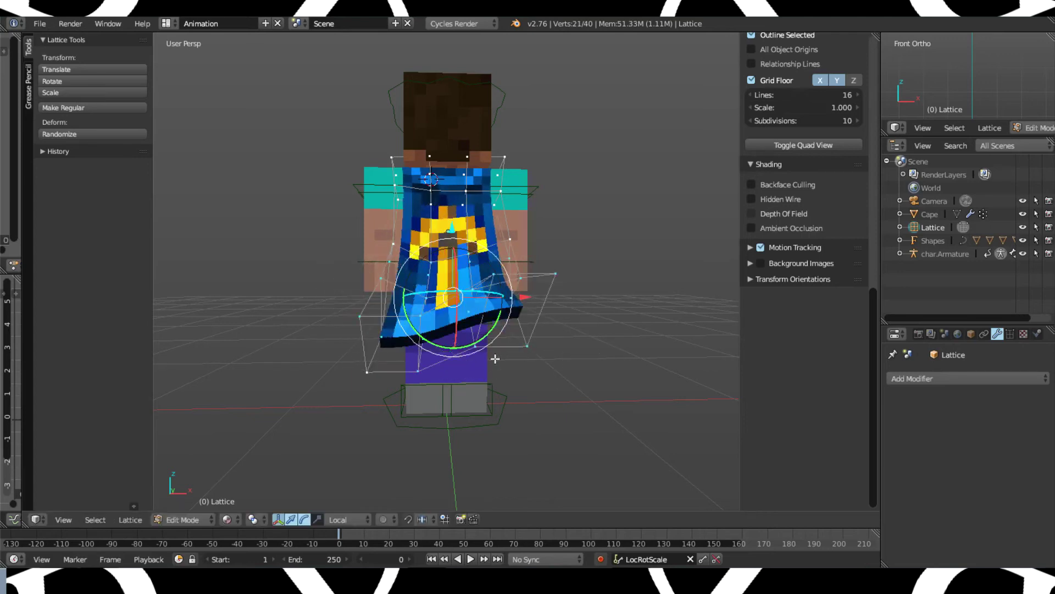
key(g)
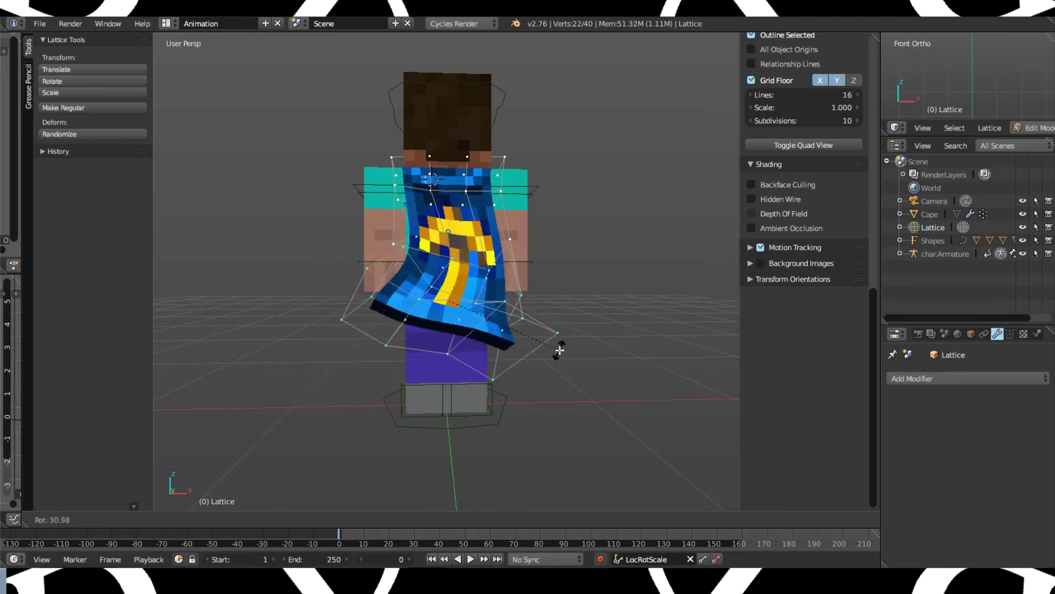
click(525, 368)
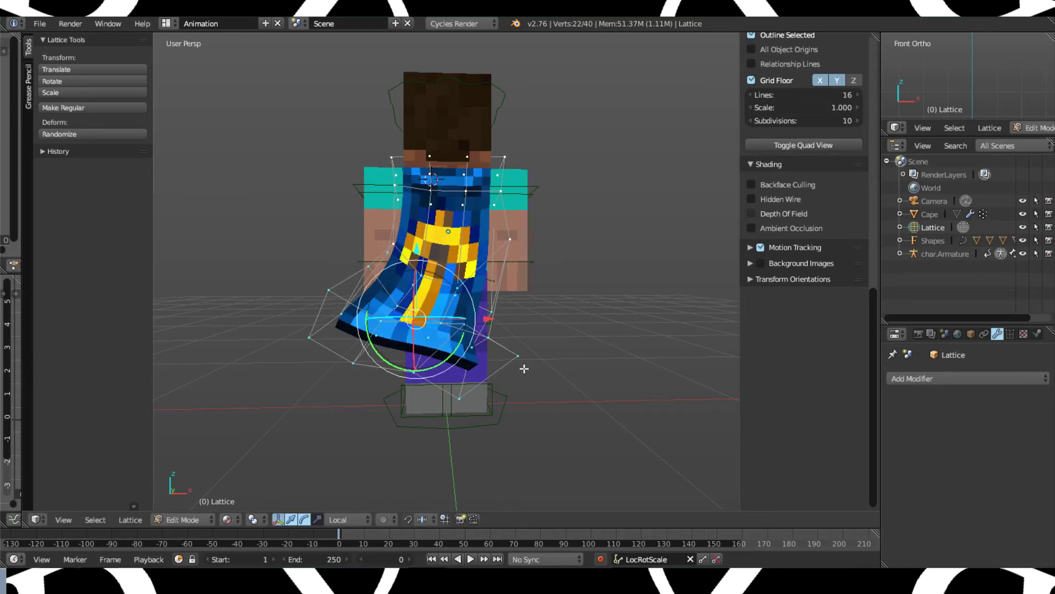
- Select four inner control points around the middle of the cape and move them upward
key(a)
key(c)
drag(431, 288, 447, 288)
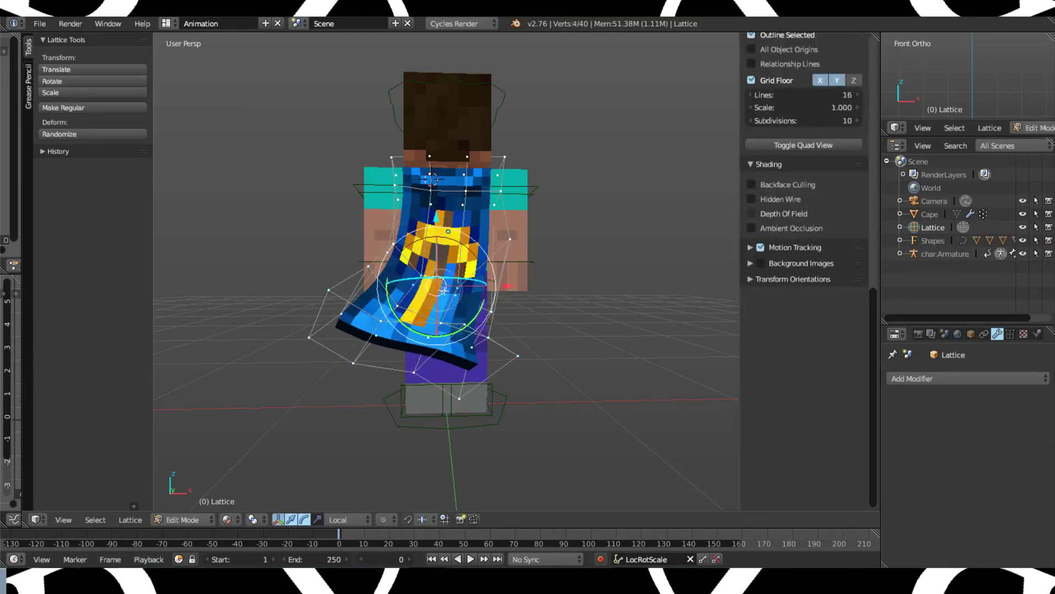
right_click(447, 288)
key(g)
click(454, 253)
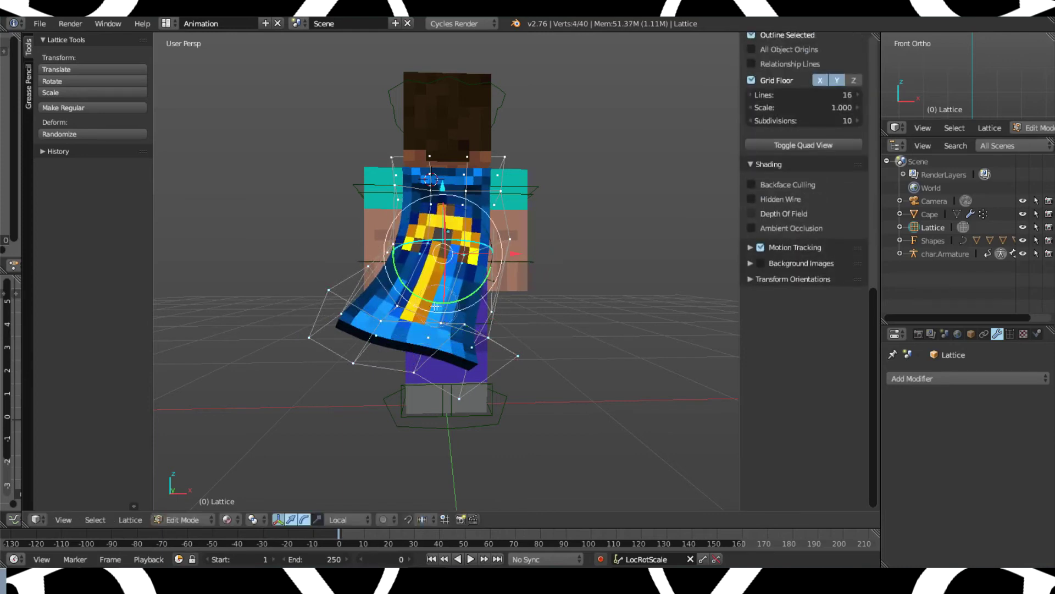
- Select six inner control points in the middle of the cape and reposition them with several small moves
key(g)
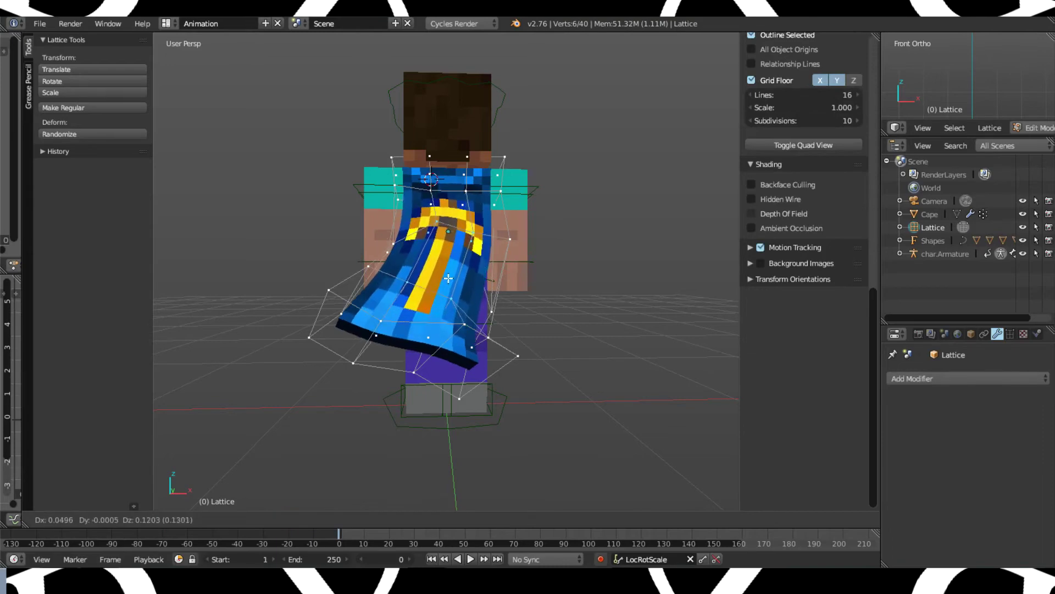
click(443, 291)
middle_drag(443, 291, 473, 281)
key(g)
click(543, 292)
key(g)
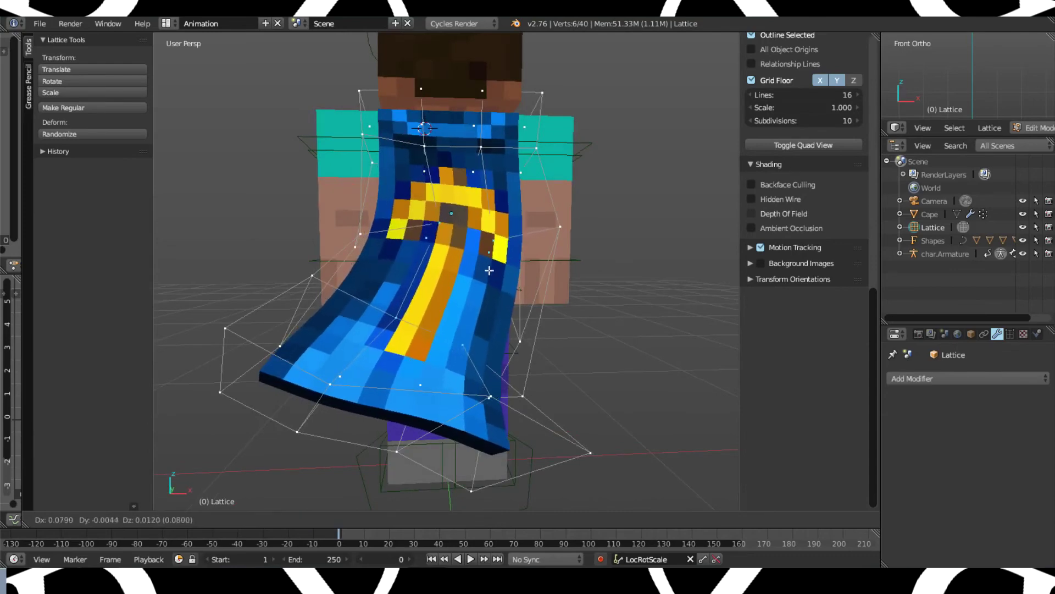
click(490, 266)
middle_drag(561, 271, 556, 273)
key(g)
click(547, 270)
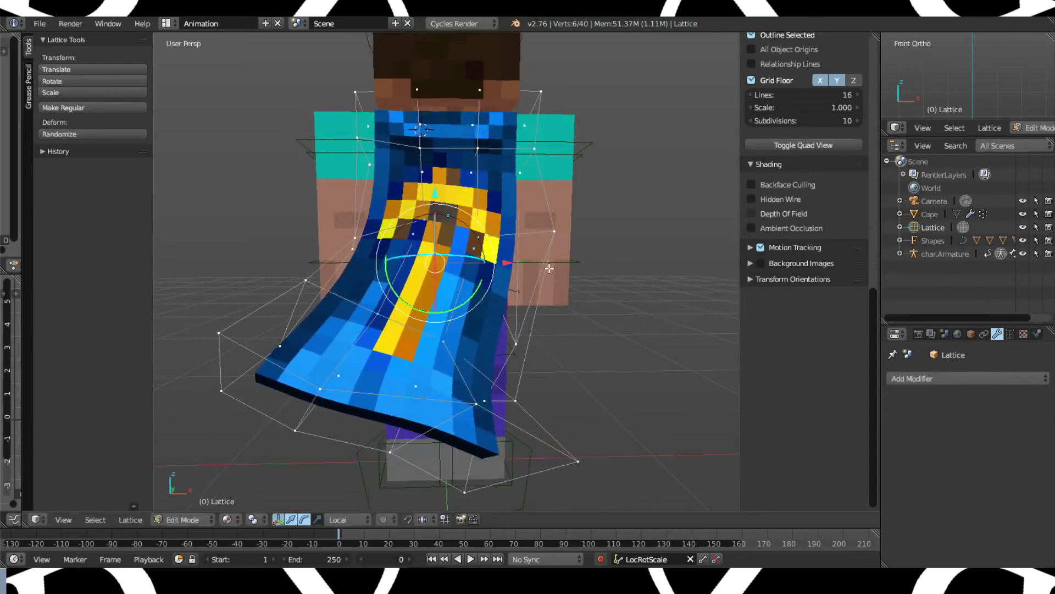
- Select seven control points across the cape's mid-height and scale them outward
key(a)
click(372, 235)
key(Escape)
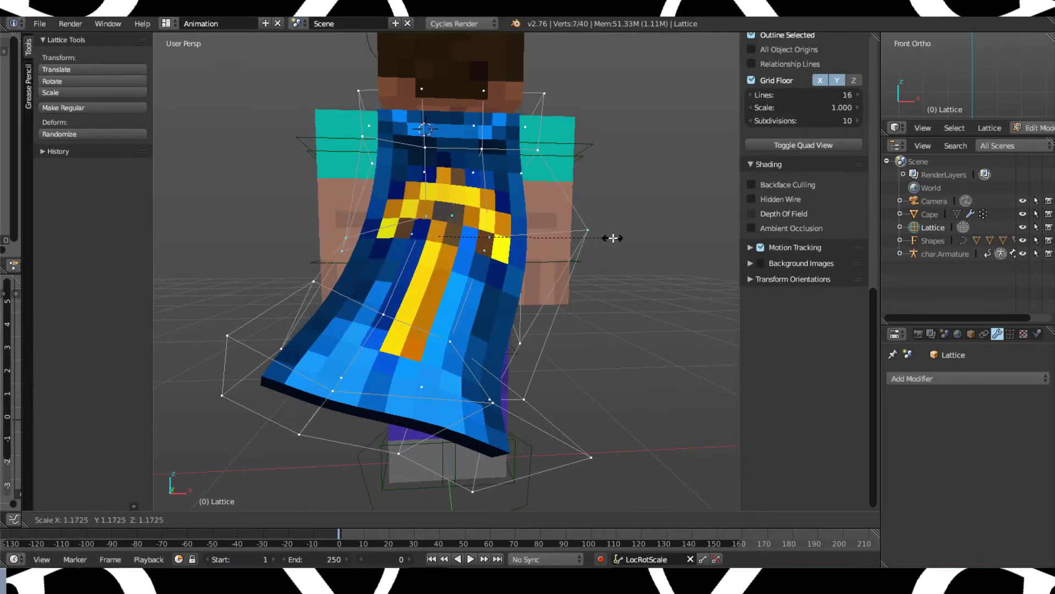
middle_drag(621, 237, 541, 258)
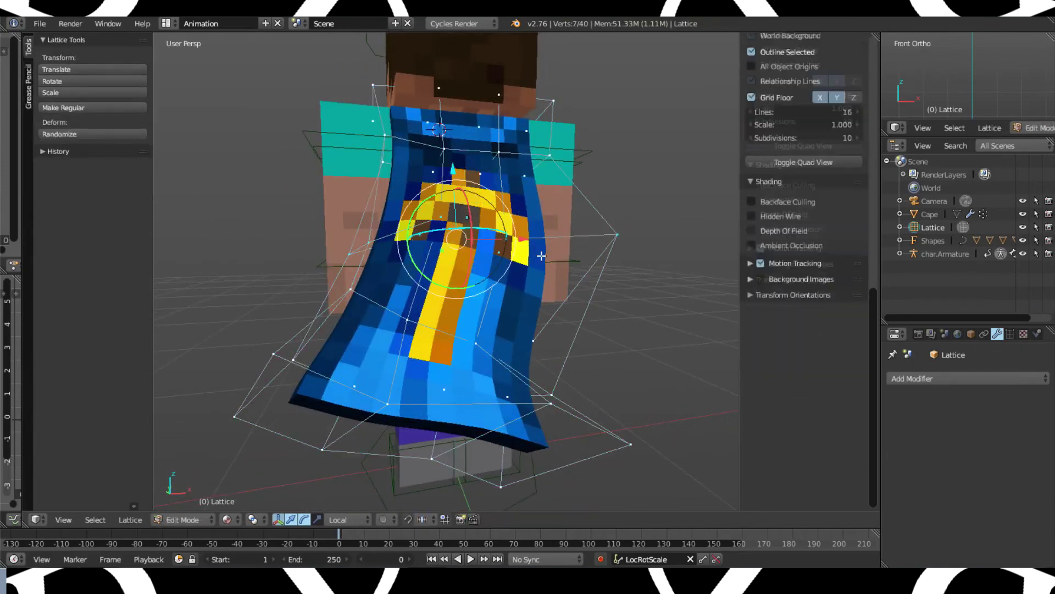
middle_drag(569, 202, 577, 226)
- Examine the posed character and its cape through the camera, from the front and close up from behind
key(KP_0)
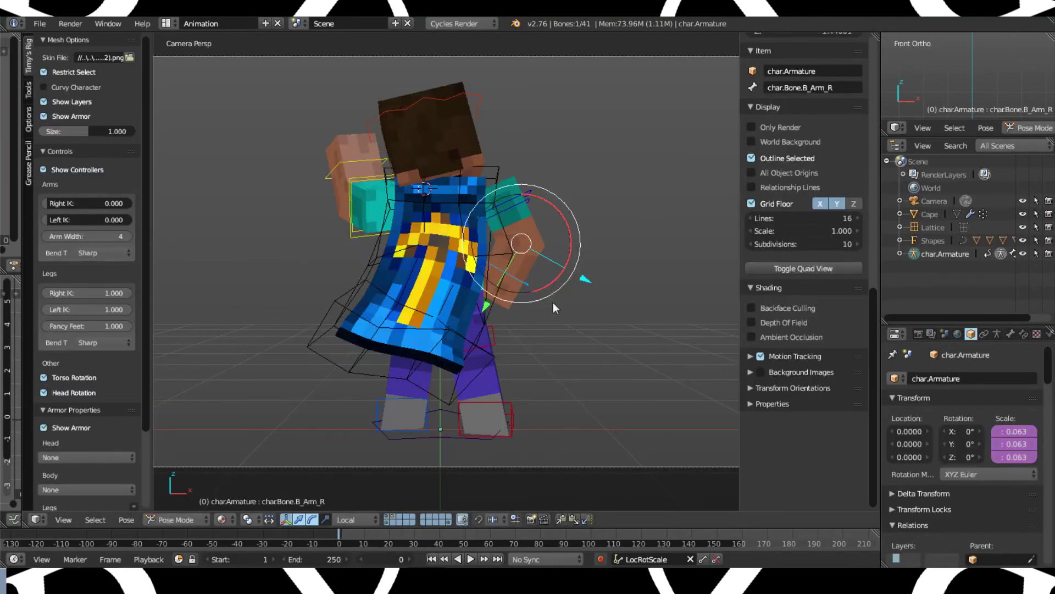
middle_drag(553, 302, 297, 304)
scroll(426, 281, up, 4)
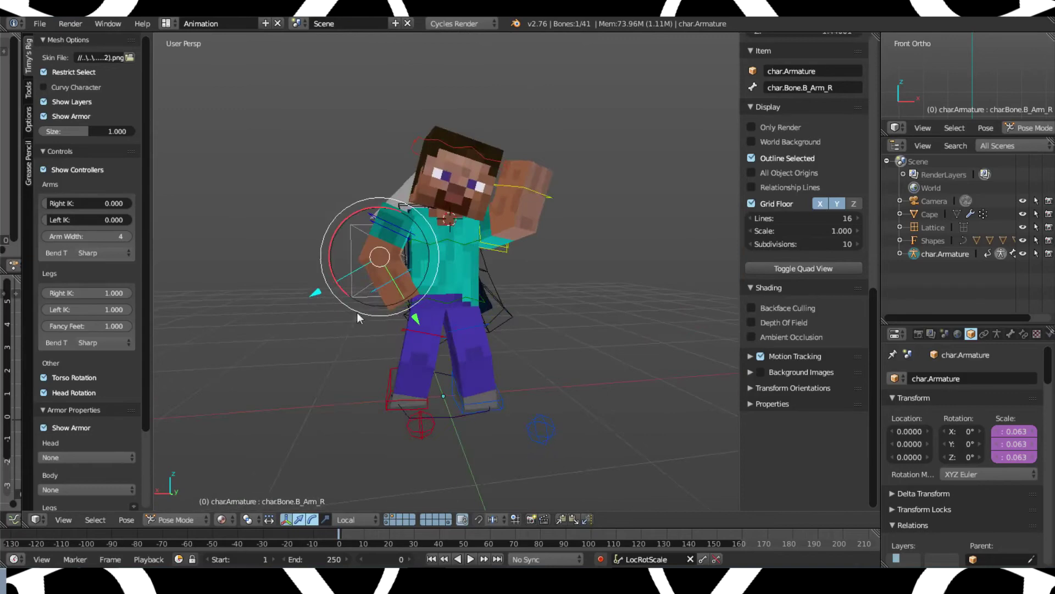
scroll(399, 296, up, 3)
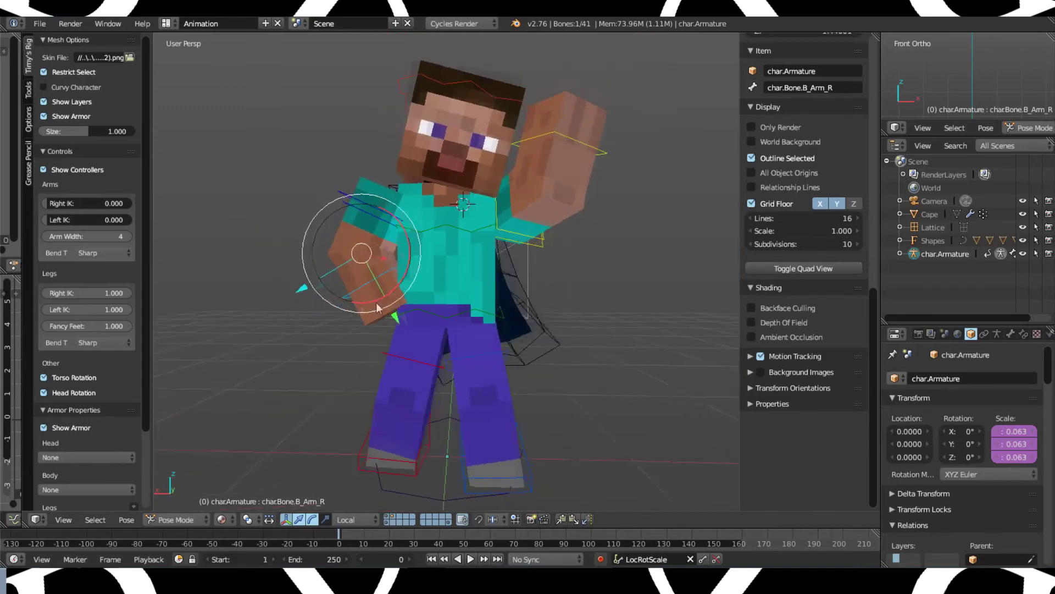
middle_drag(377, 307, 595, 289)
key(ctrl+alt+KP_0)
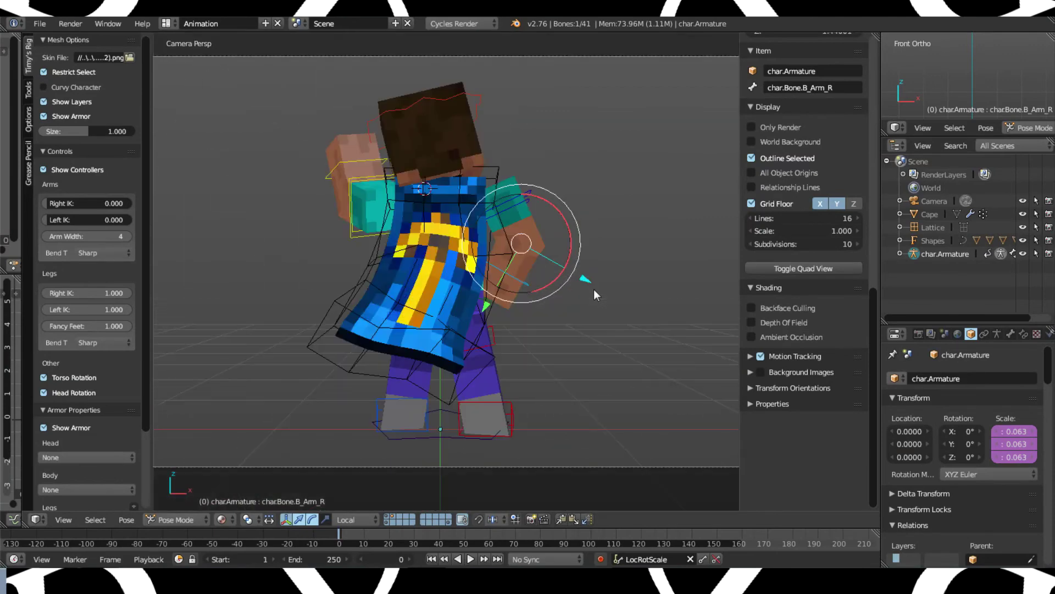
scroll(570, 225, down, 4)
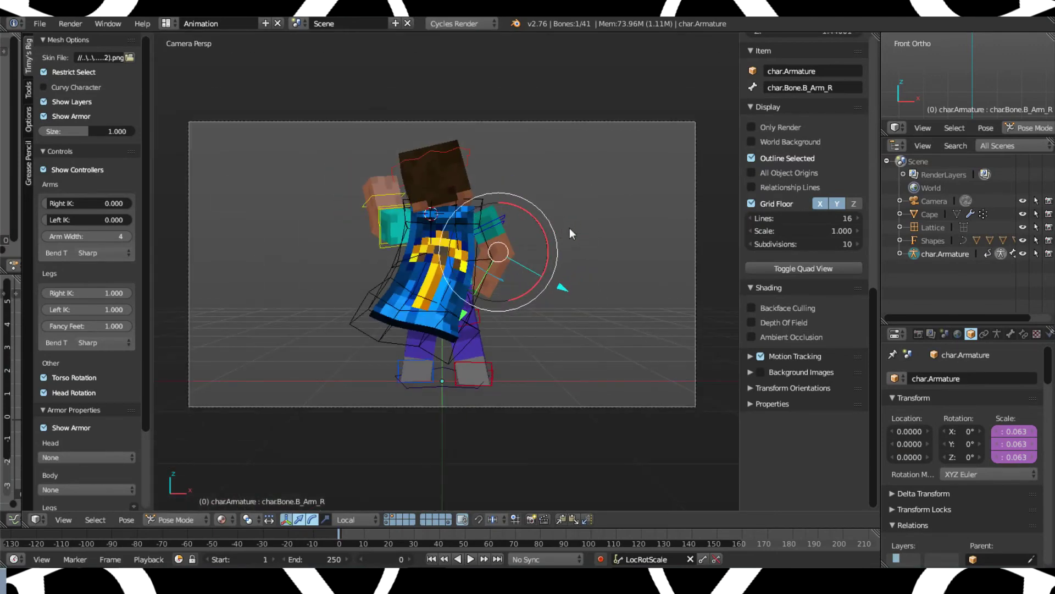
scroll(456, 259, up, 6)
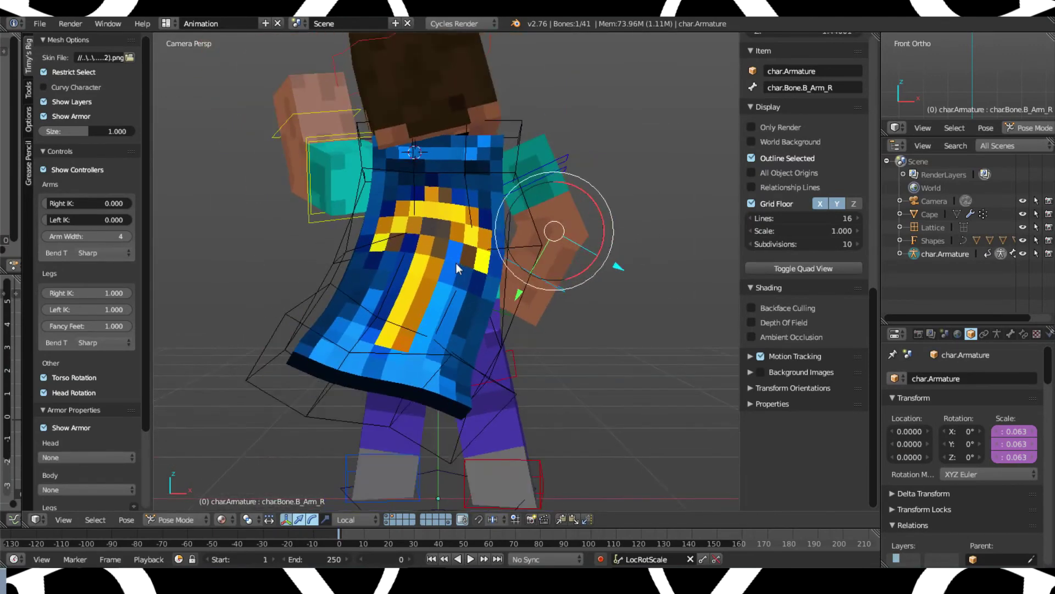
scroll(457, 263, down, 2)
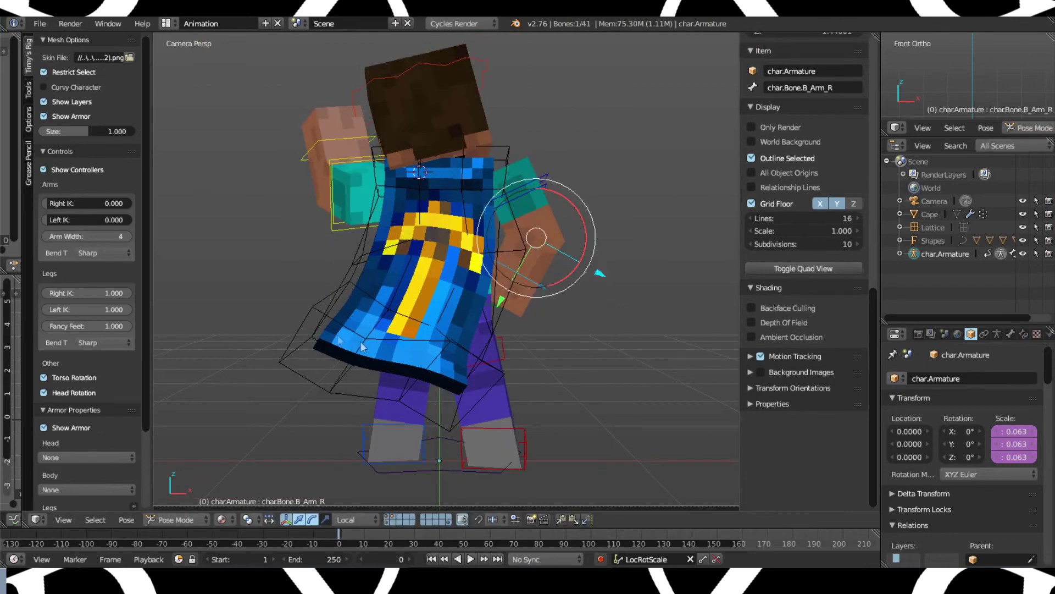
- Select the cape's lattice, enter its edit mode and clear the control point selection
right_click(321, 316)
key(Tab)
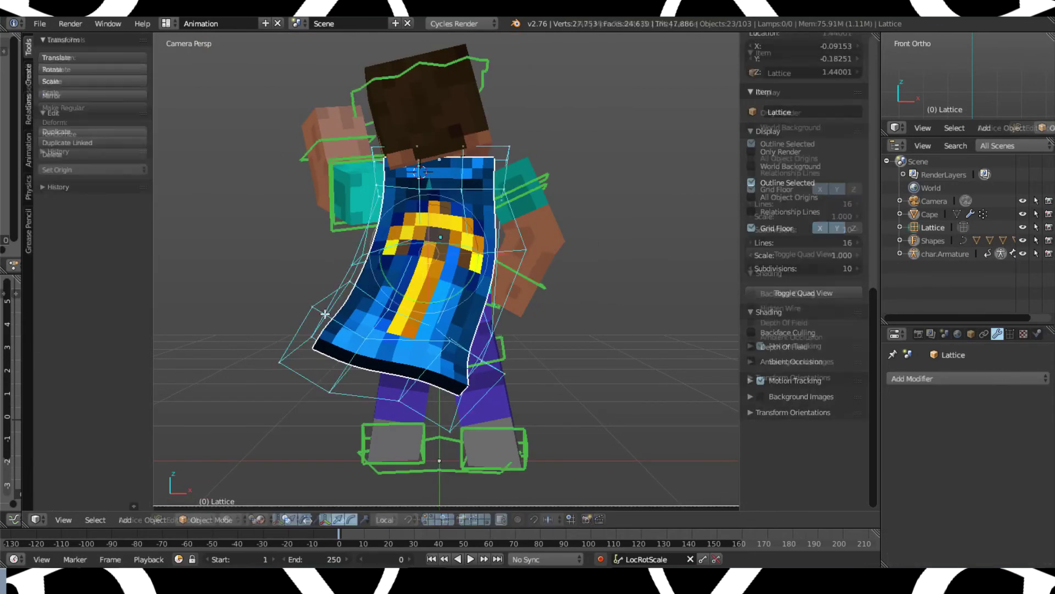
key(Tab)
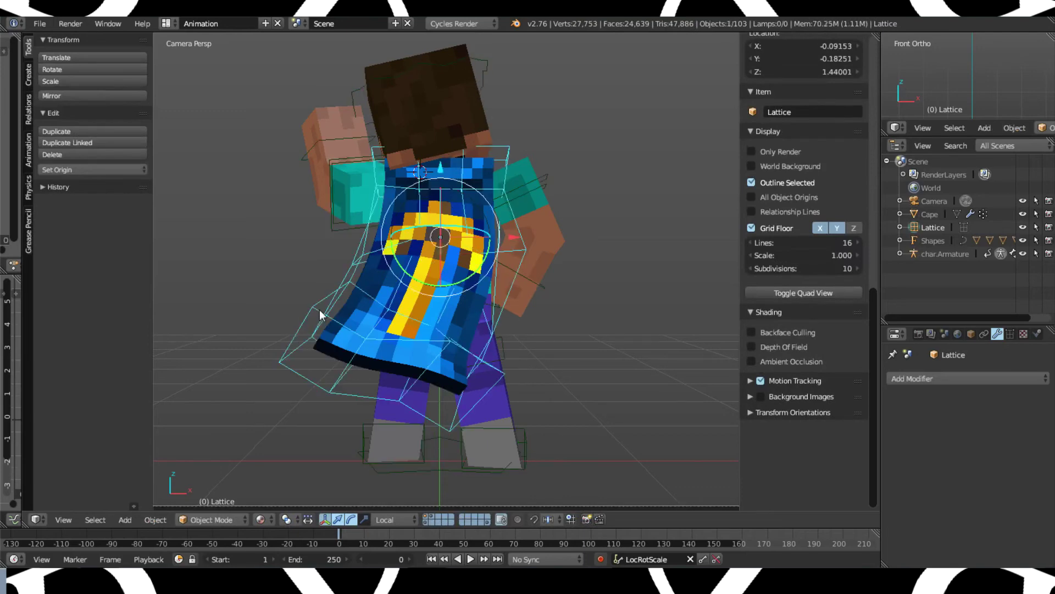
key(Tab)
key(a)
key(c)
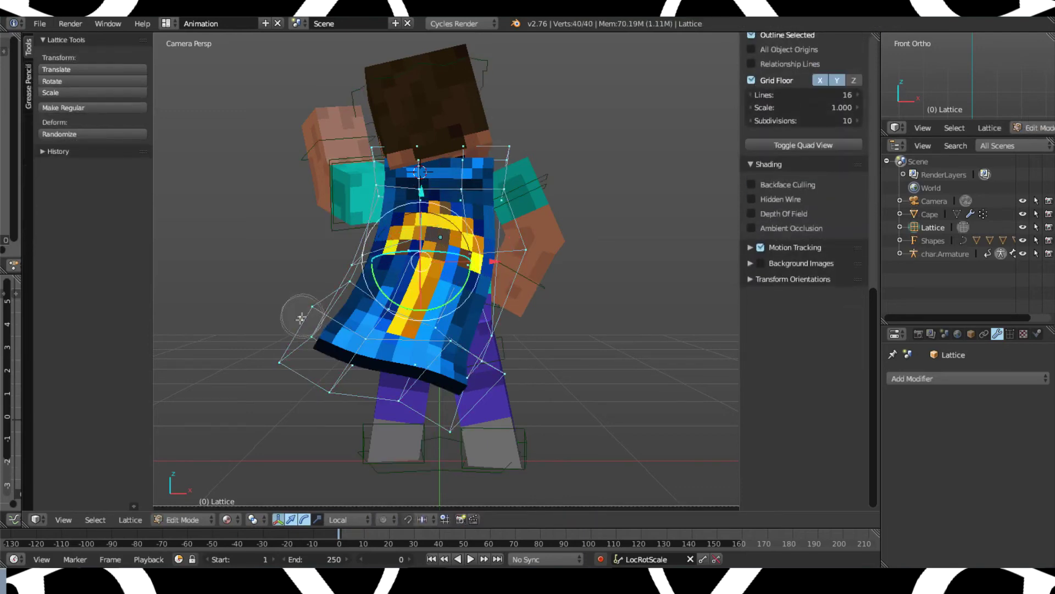
key(g)
right_click(268, 363)
key(a)
key(a)
key(a)
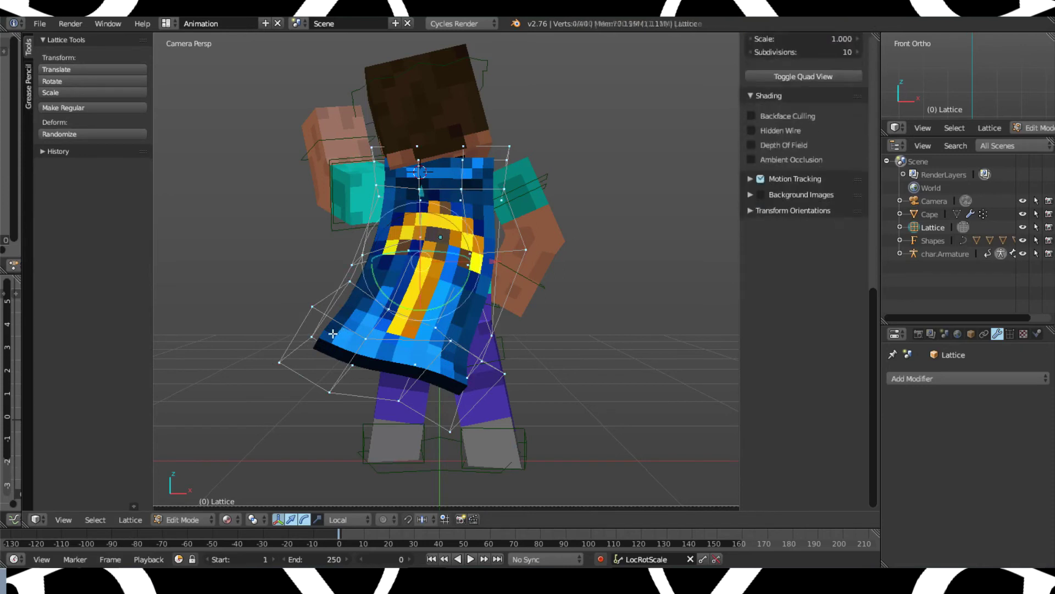
- Select three control points at the left corner of the cape's hem and move them outward and slightly up
click(316, 318)
key(Escape)
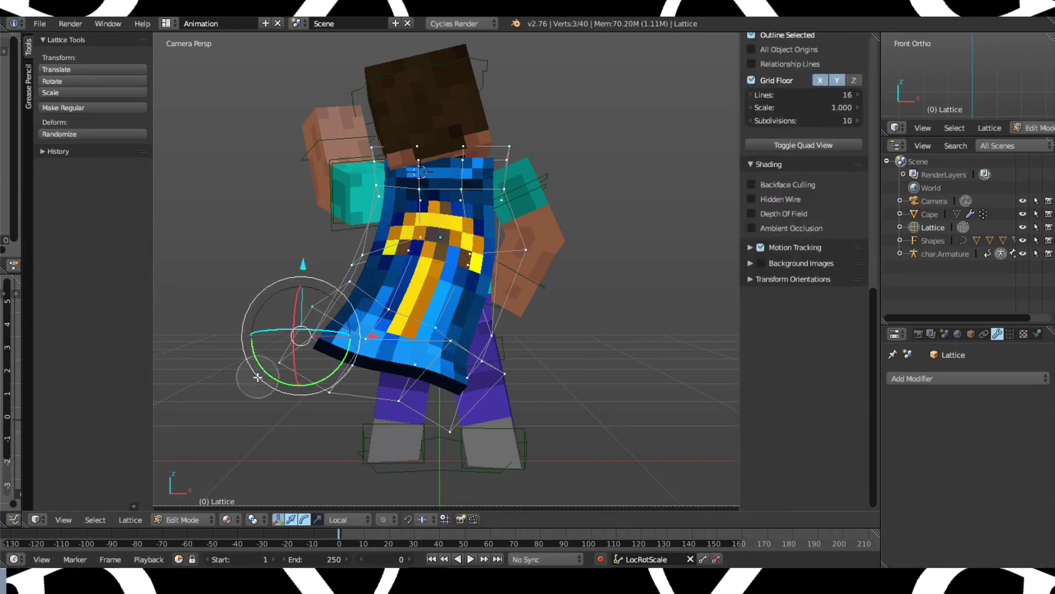
key(g)
click(234, 364)
key(a)
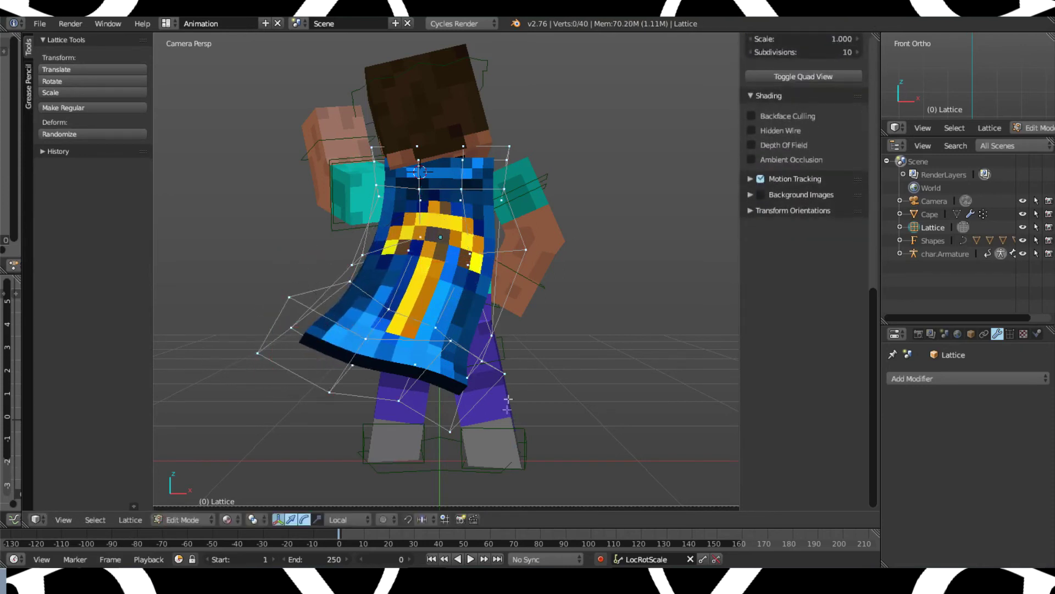
- Select three control points at the right corner of the cape's hem and move them outward and down
key(c)
drag(508, 382, 460, 401)
key(Escape)
key(g)
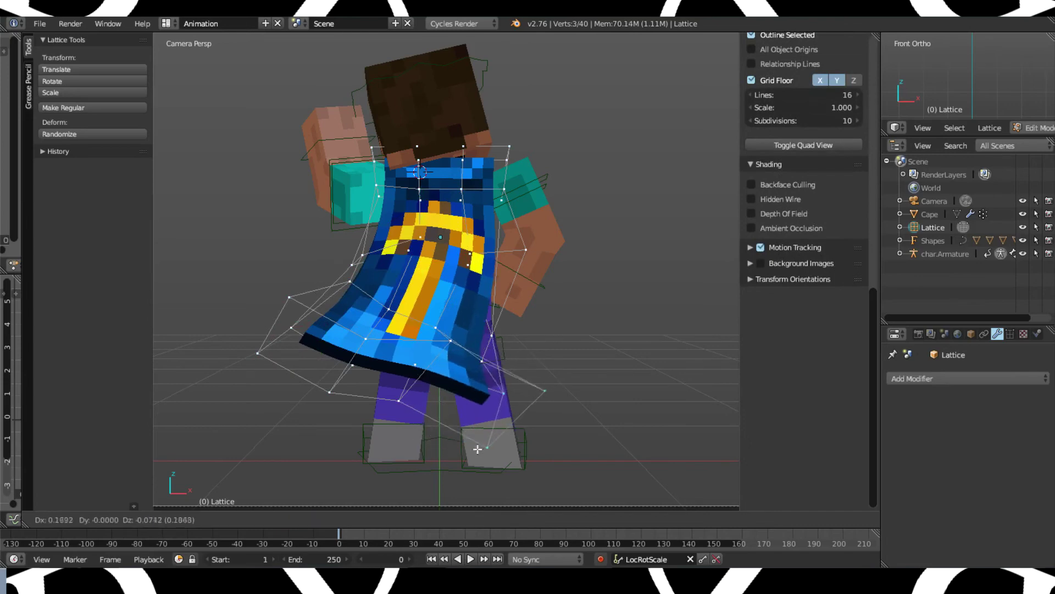
mouse_move(591, 411)
middle_down()
mouse_move(578, 426)
mouse_move(589, 412)
middle_up()
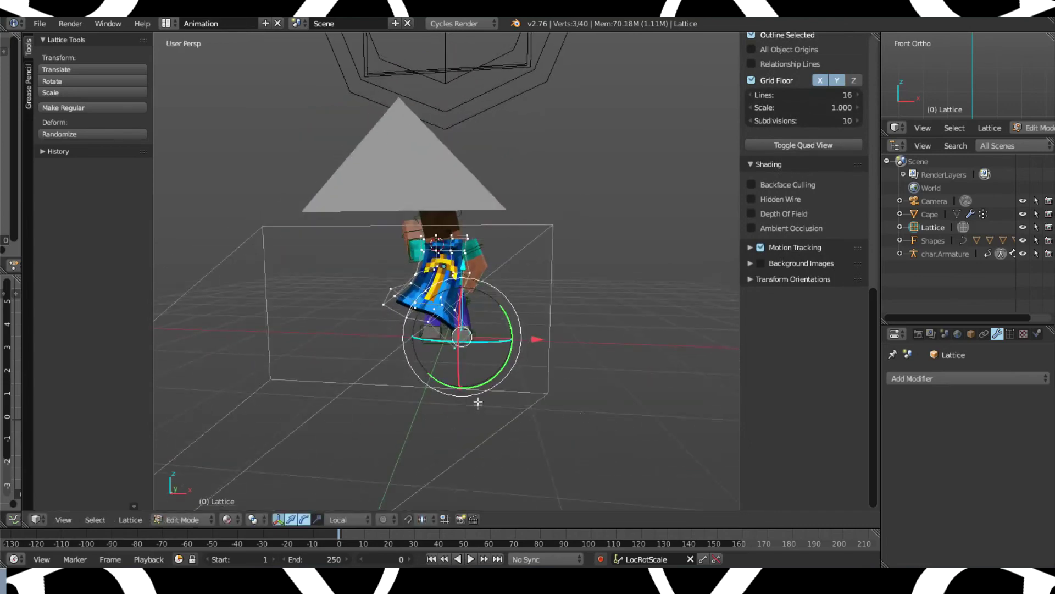
- Leave lattice editing, select the right leg's IK bone and rotate it slightly
scroll(478, 403, up, 4)
scroll(485, 404, down, 2)
middle_drag(484, 404, 322, 298)
key(Tab)
scroll(427, 311, up, 2)
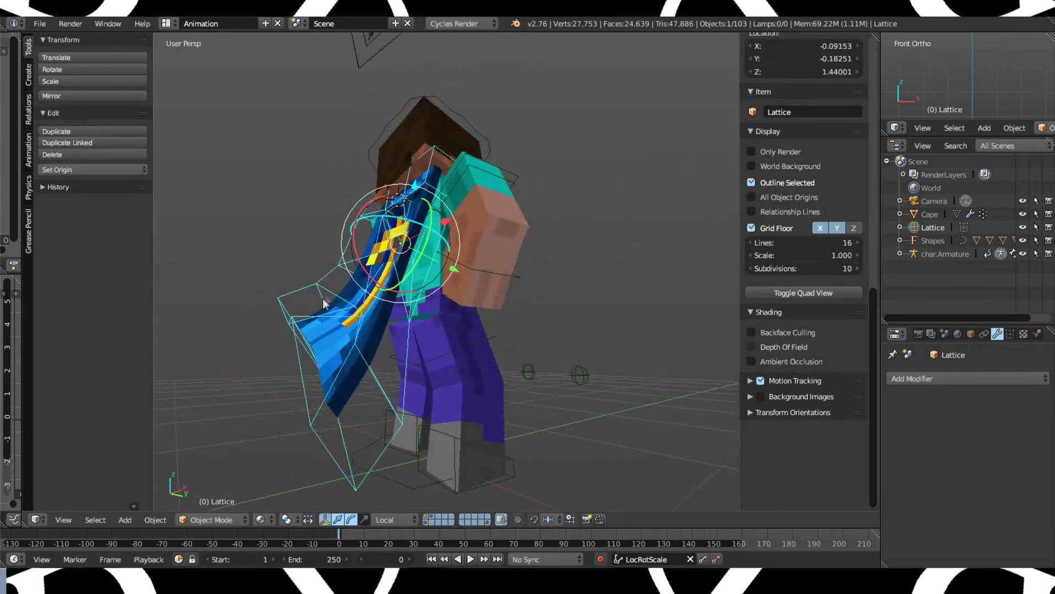
middle_drag(341, 197, 217, 309)
right_click(413, 450)
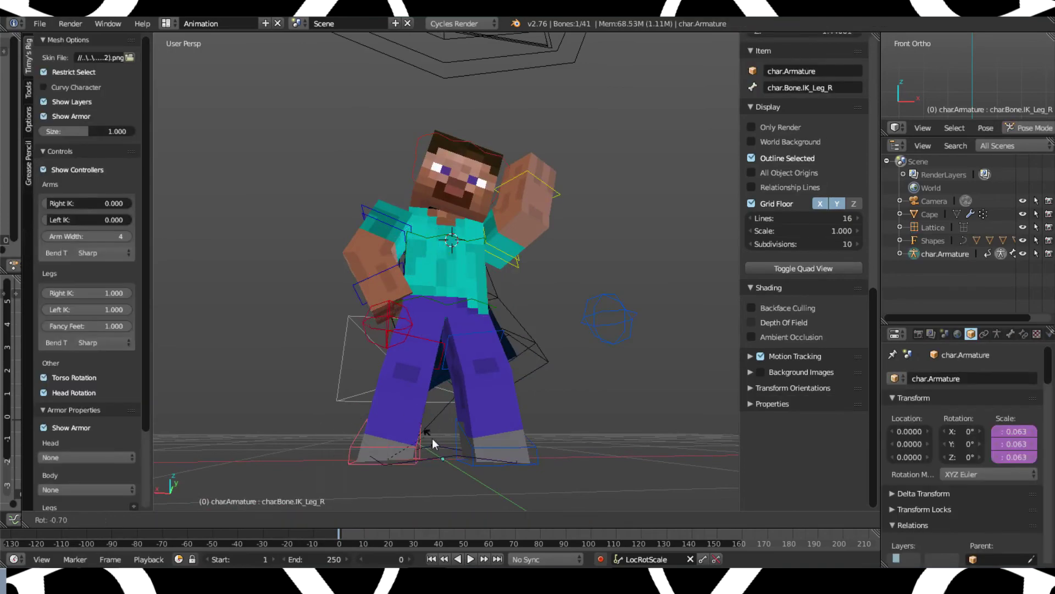
middle_drag(424, 435, 572, 397)
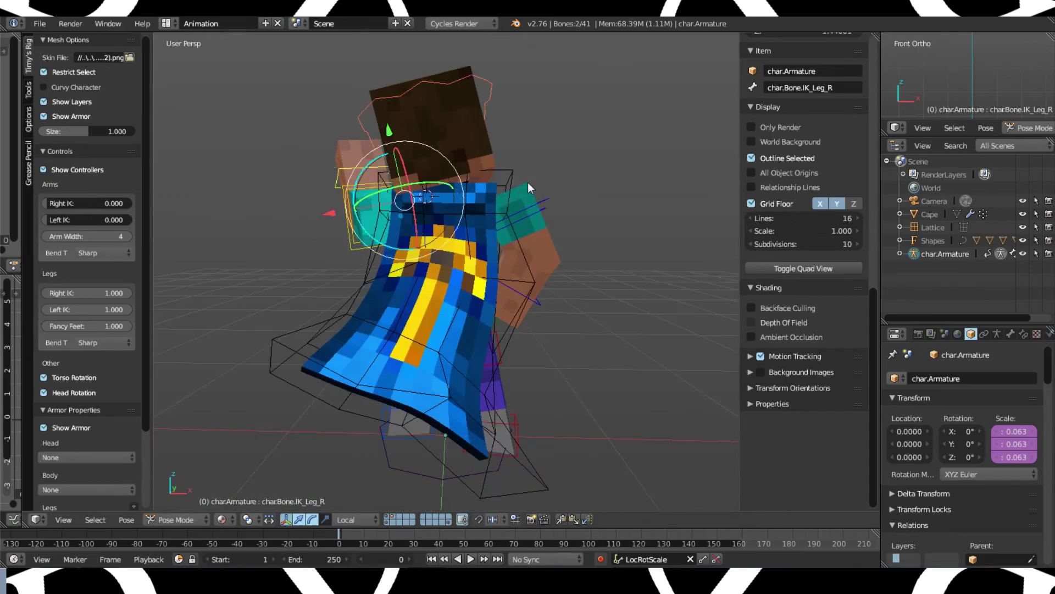
- Return to editing the lattice and select the control points along the cape's collar
right_click(498, 177)
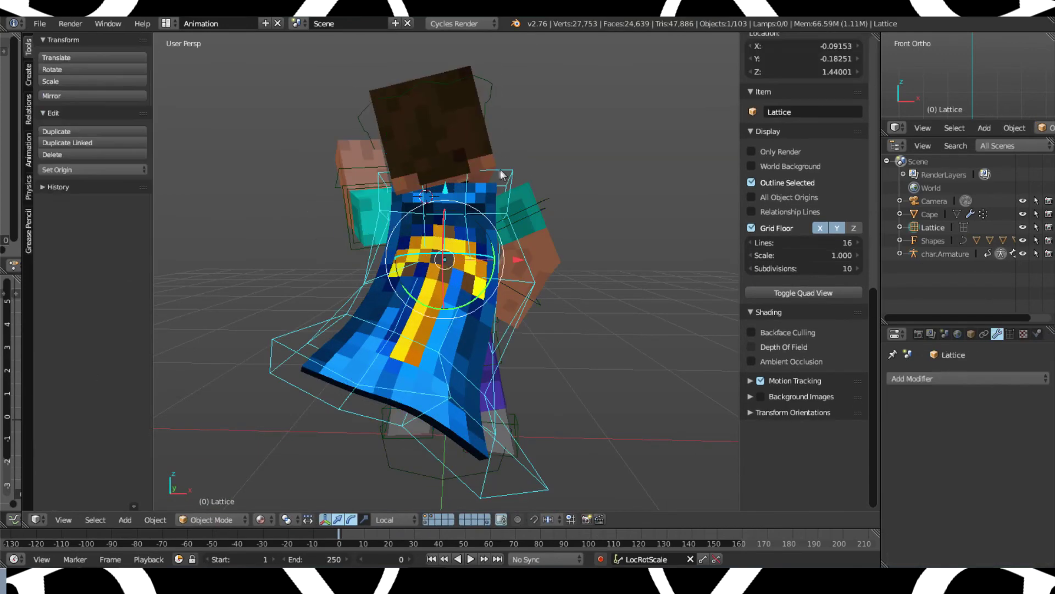
key(Tab)
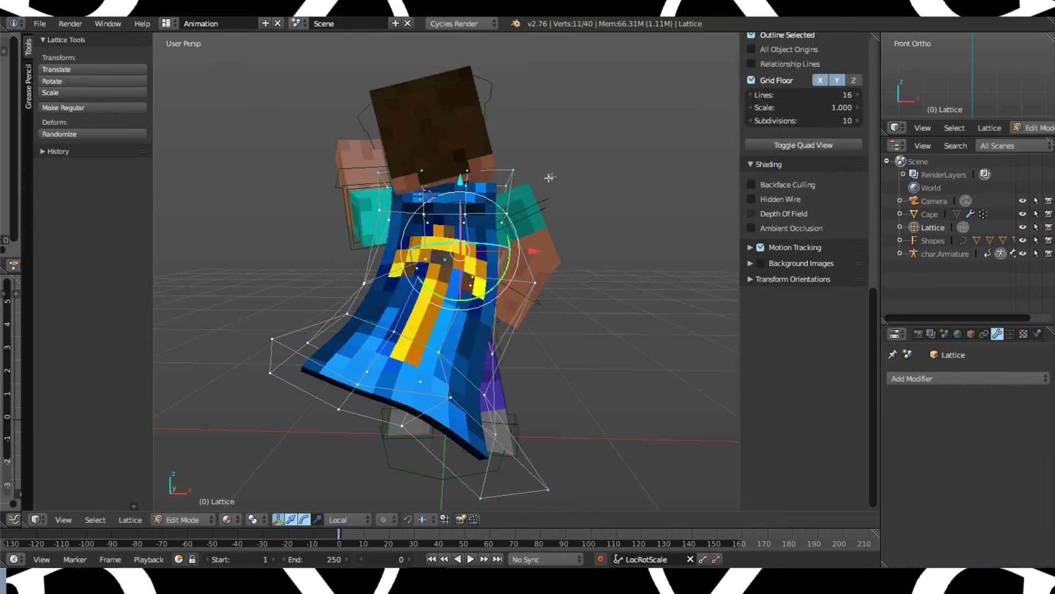
key(r)
click(541, 418)
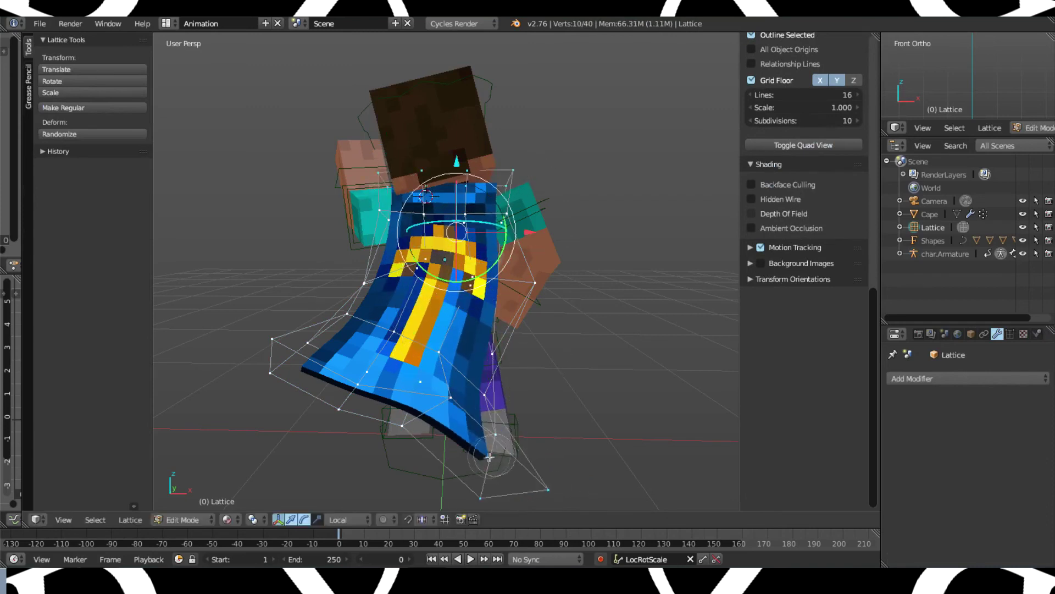
- Tilt the eight collar control points to follow the shoulders, lower them slightly, and leave lattice editing
key(r)
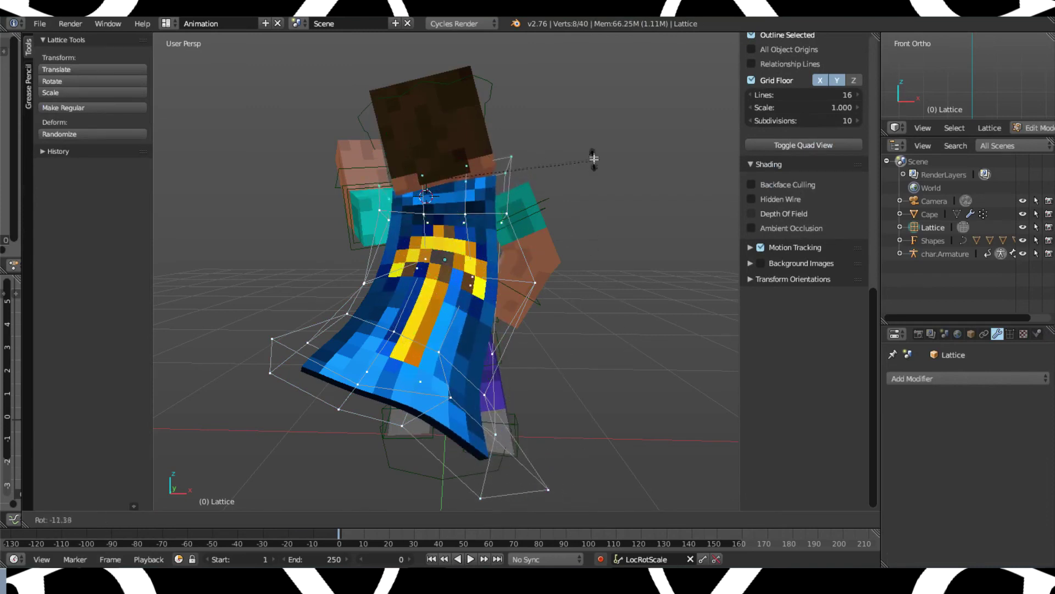
key(g)
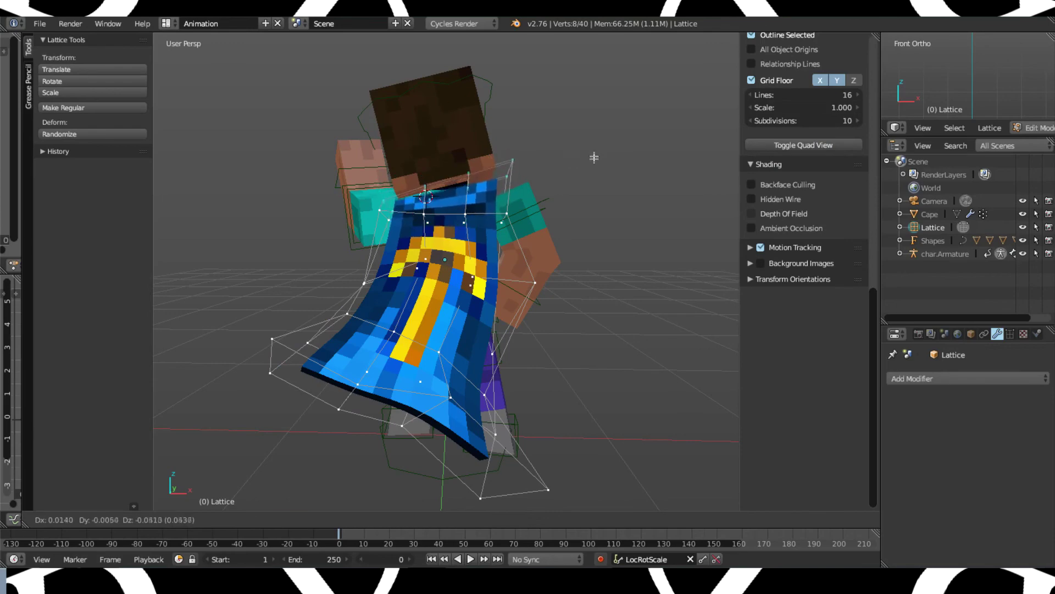
key(r)
click(607, 183)
middle_drag(607, 183, 478, 207)
key(Tab)
middle_drag(522, 366, 328, 323)
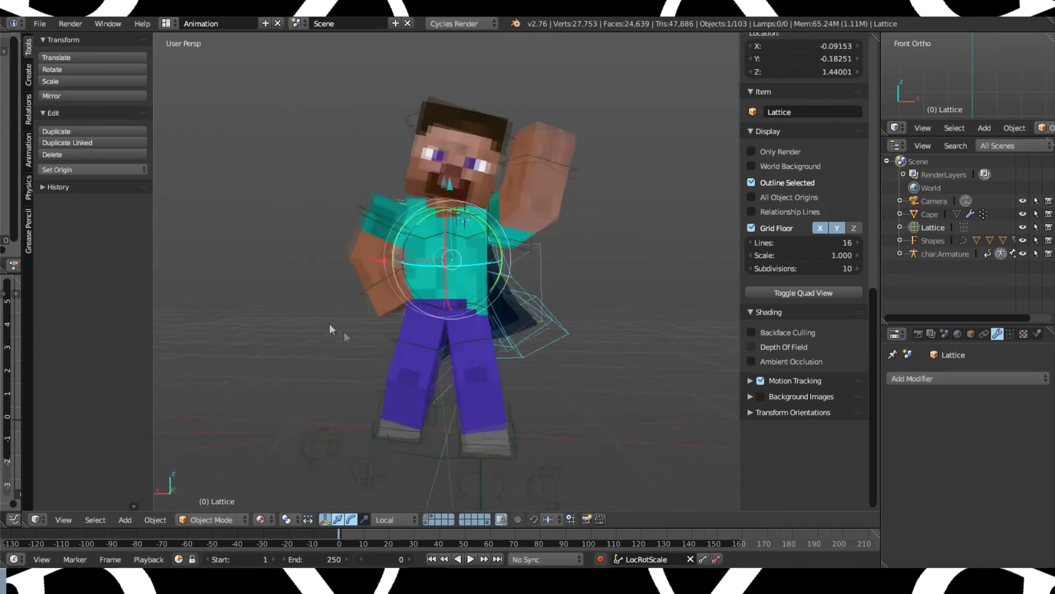
- Try a slight move of the left leg's IK bone and undo it
right_click(532, 456)
middle_drag(532, 456, 442, 445)
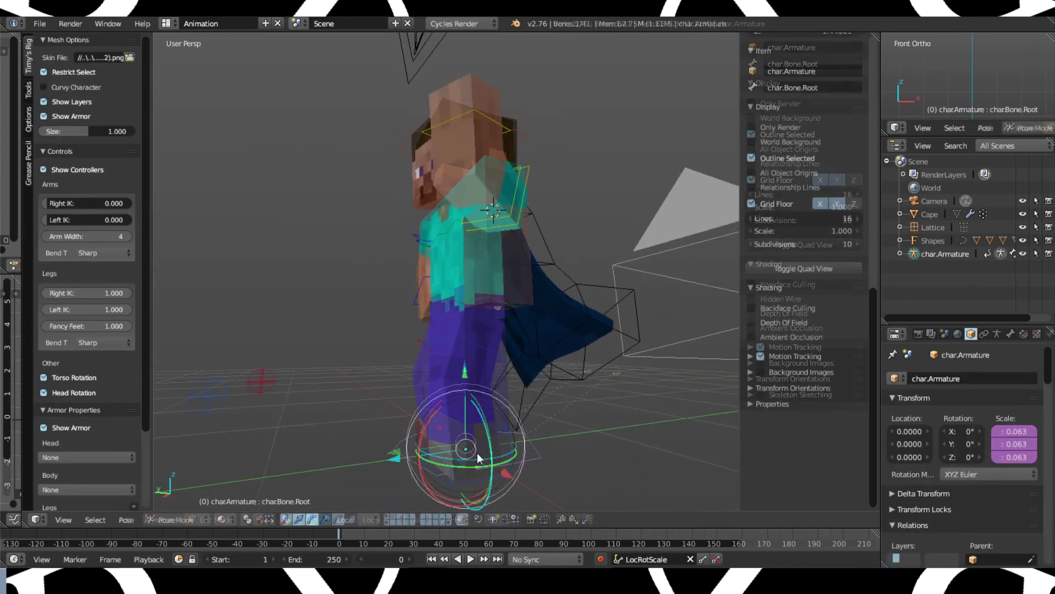
right_click(476, 462)
key(g)
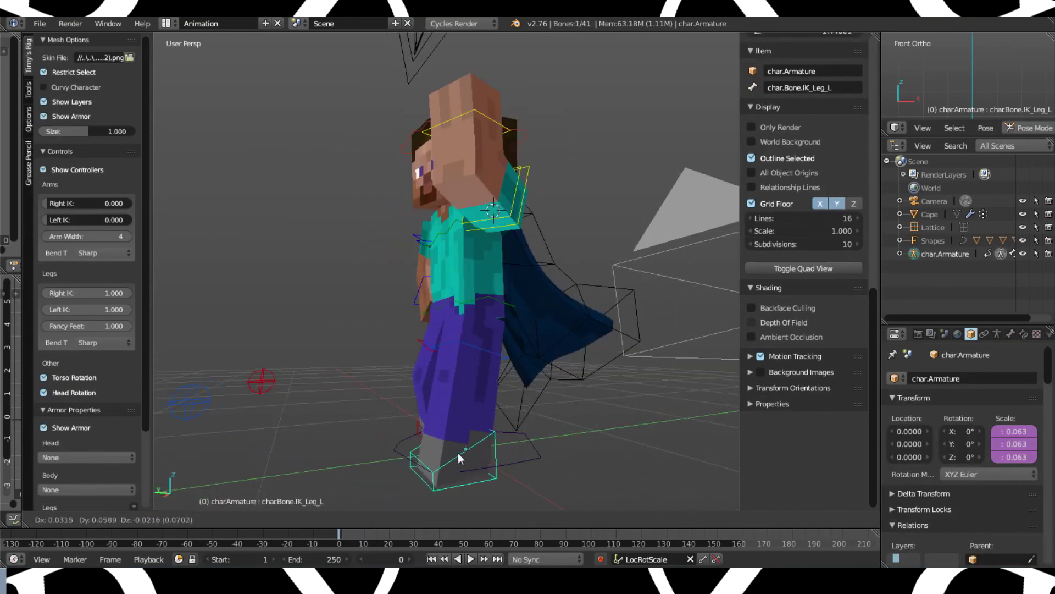
click(465, 452)
middle_drag(465, 452, 563, 484)
key(ctrl+z)
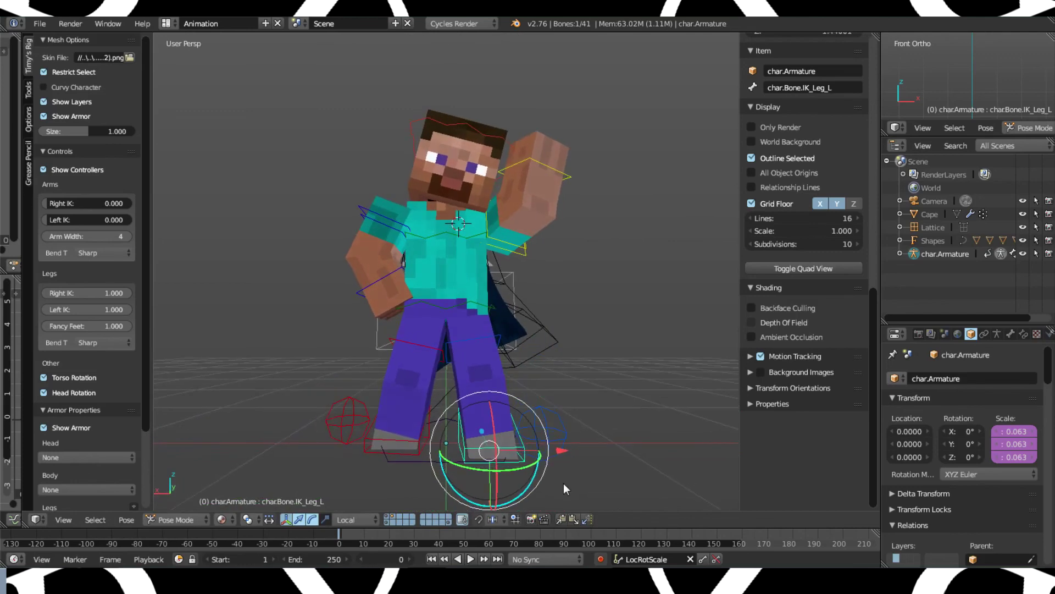
- Examine the cape and the posed character through the camera view, both close up and within the full frame
key(KP_0)
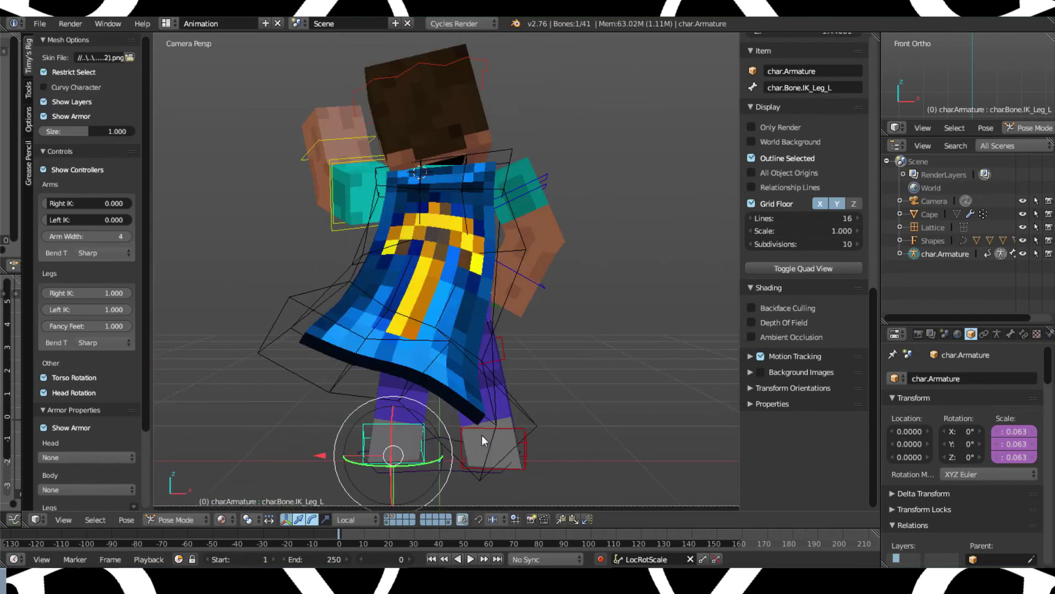
scroll(552, 259, down, 3)
shift+middle_drag(566, 262, 582, 261)
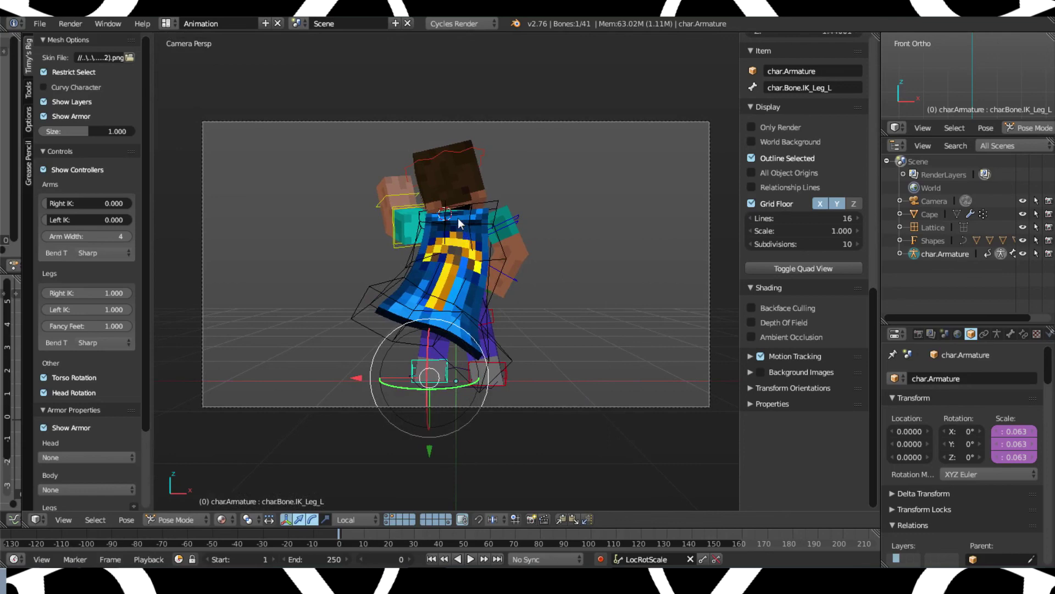
scroll(459, 222, up, 3)
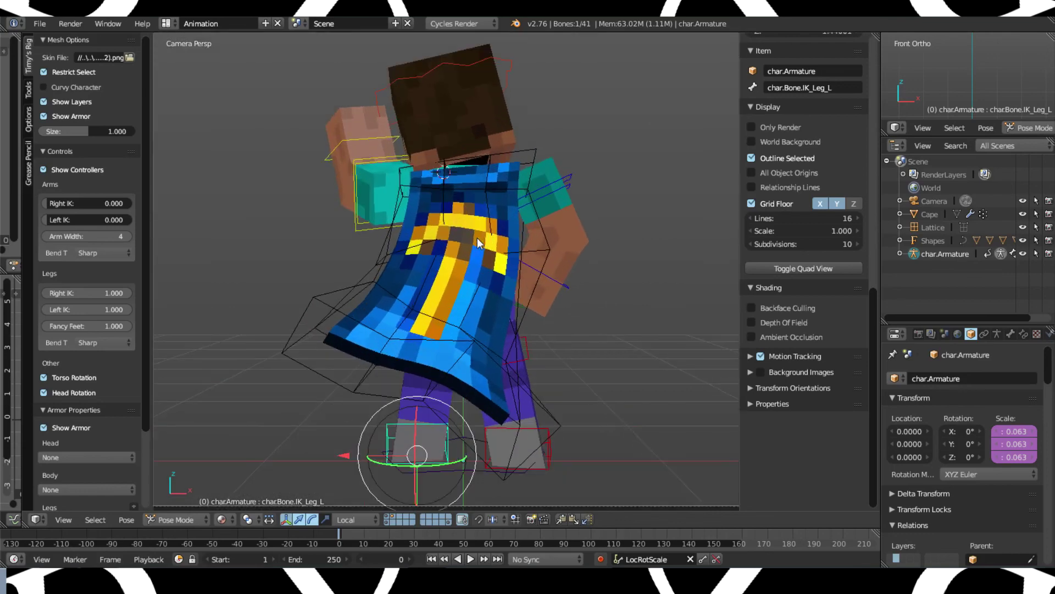
scroll(478, 242, down, 3)
shift+middle_drag(478, 242, 472, 239)
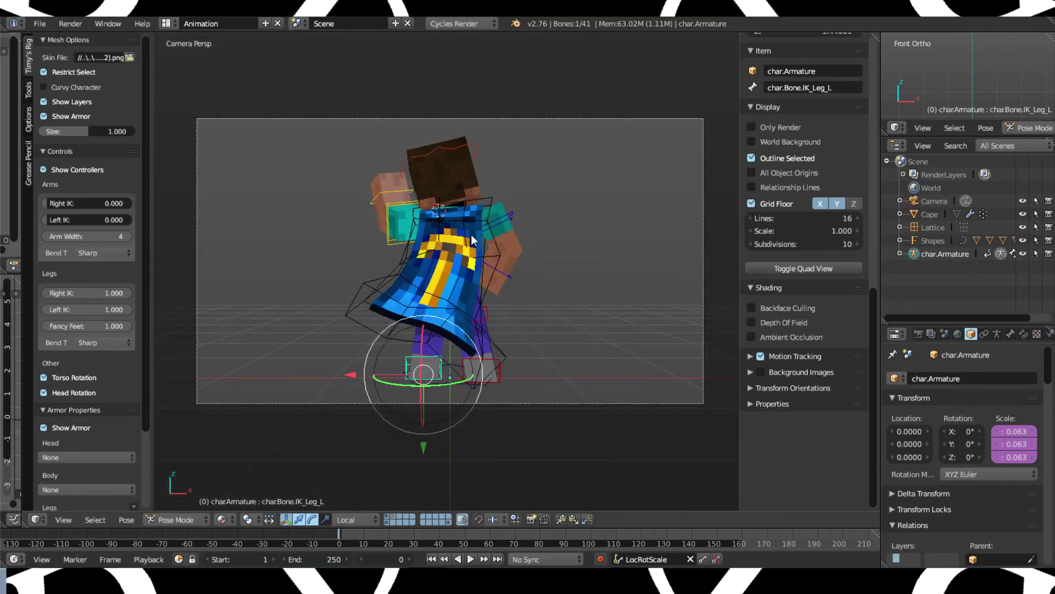